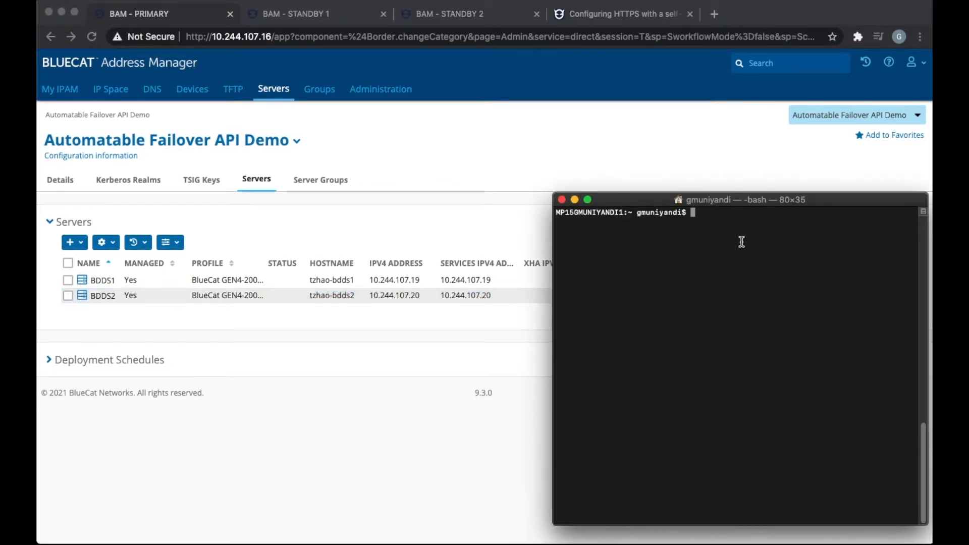
{"action": "type", "text": "ssh root@10.244.107.19"}
{"action": "key", "text": "Return"}
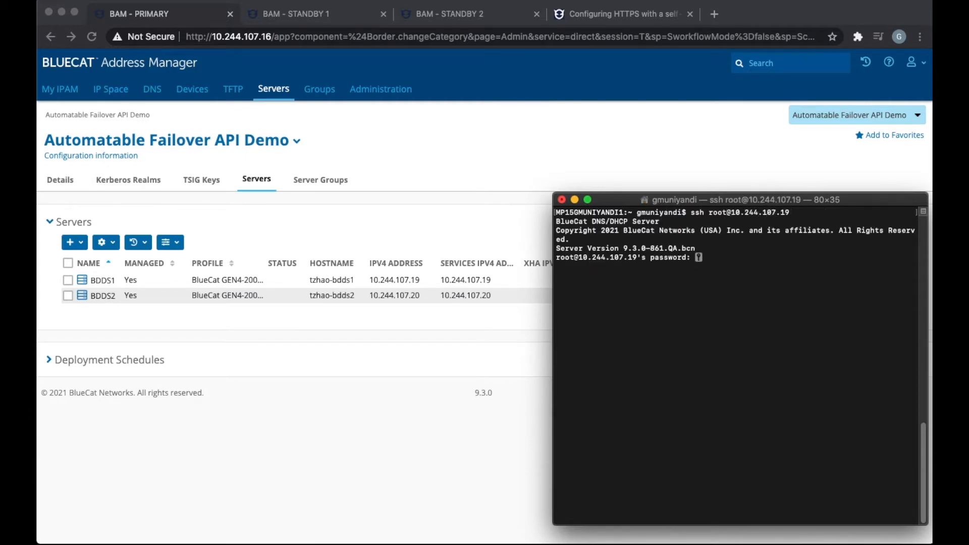
{"action": "key", "text": "Return"}
{"action": "key", "text": "Return"}
{"action": "key", "text": "Return"}
- Print /usr/local/bluecat/proteus-notify.properties and examine the addresses listed under NotifyServers
{"action": "type", "text": "cat /usr/local/n"}
{"action": "type", "text": "luecat/pro"}
{"action": "key", "text": "Tab"}
{"action": "key", "text": "Return"}
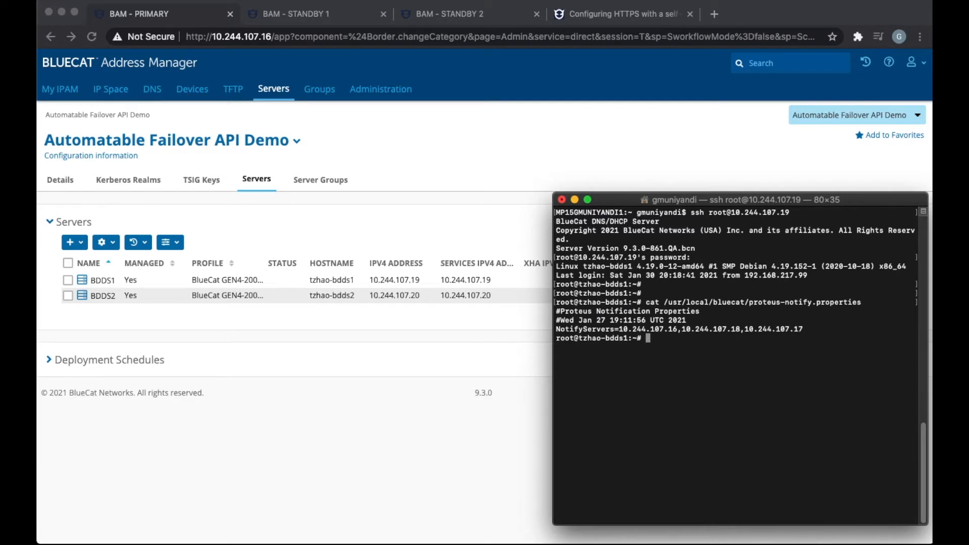
{"action": "left_click_drag", "start_coordinate": [678, 331], "coordinate": [620, 332]}
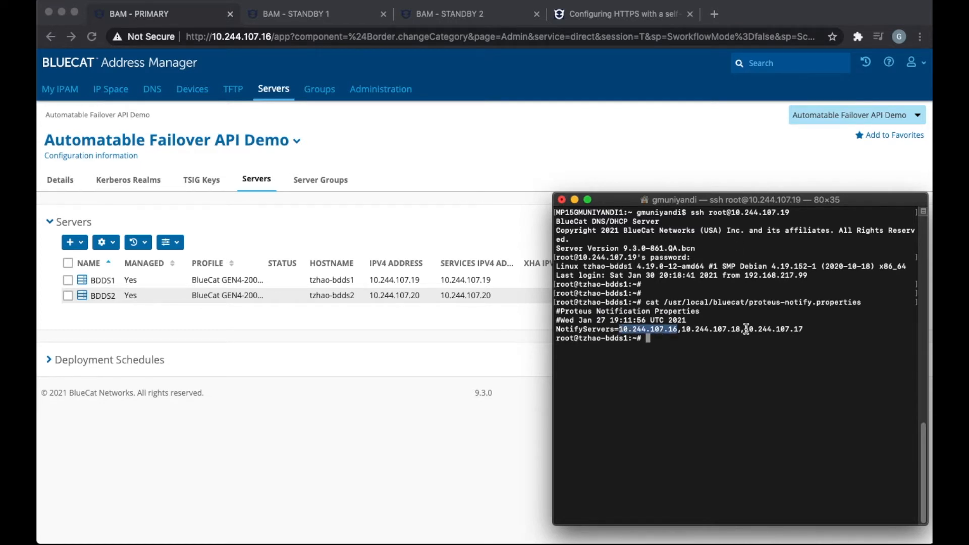
{"action": "left_click", "coordinate": [806, 327]}
{"action": "left_click_drag", "start_coordinate": [806, 327], "coordinate": [679, 330]}
{"action": "left_click", "coordinate": [692, 346]}
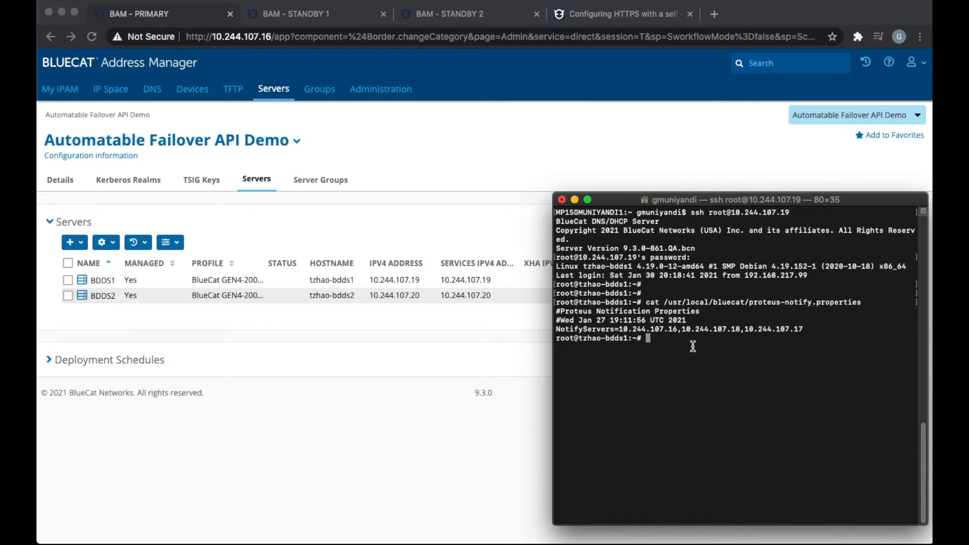
- Switch to the primary Address Manager in the browser and review its Database Replication servers and Trust Relationship Management parties
{"action": "left_click", "coordinate": [574, 200]}
{"action": "left_click", "coordinate": [368, 93]}
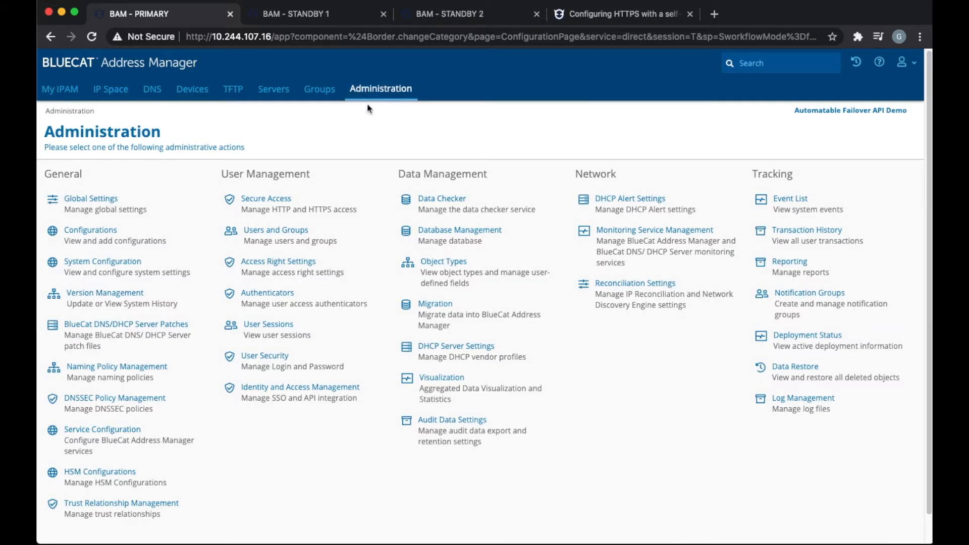
{"action": "left_click", "coordinate": [443, 230]}
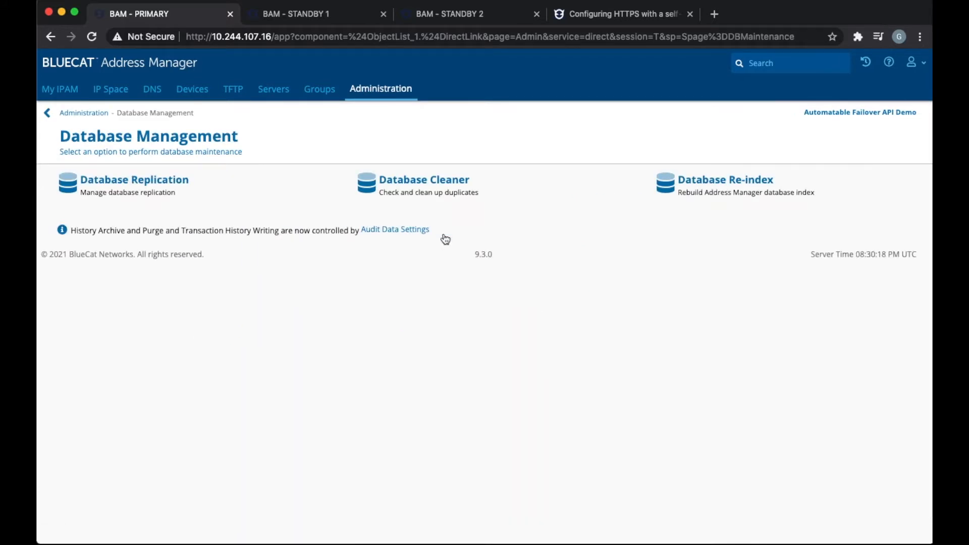
{"action": "left_click", "coordinate": [158, 183]}
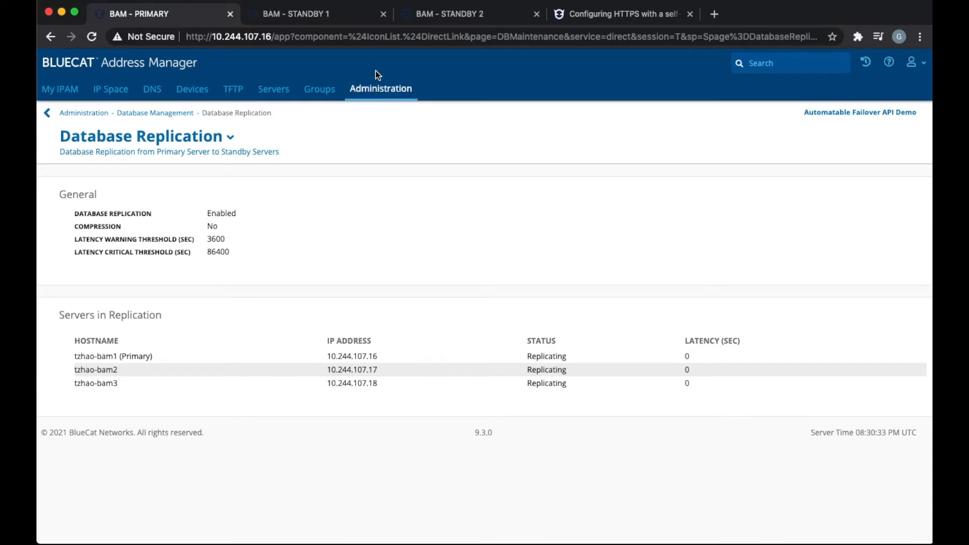
{"action": "left_click", "coordinate": [378, 89]}
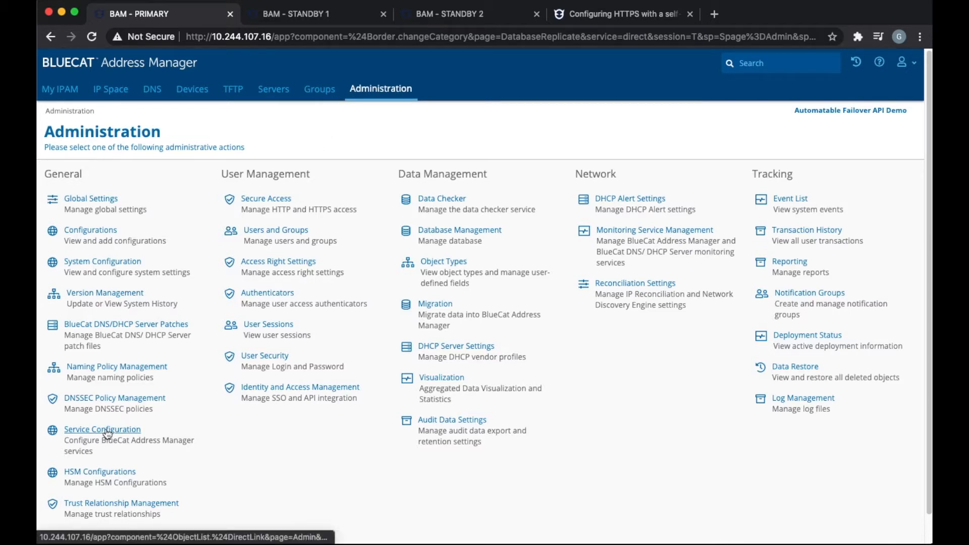
{"action": "left_click", "coordinate": [91, 503]}
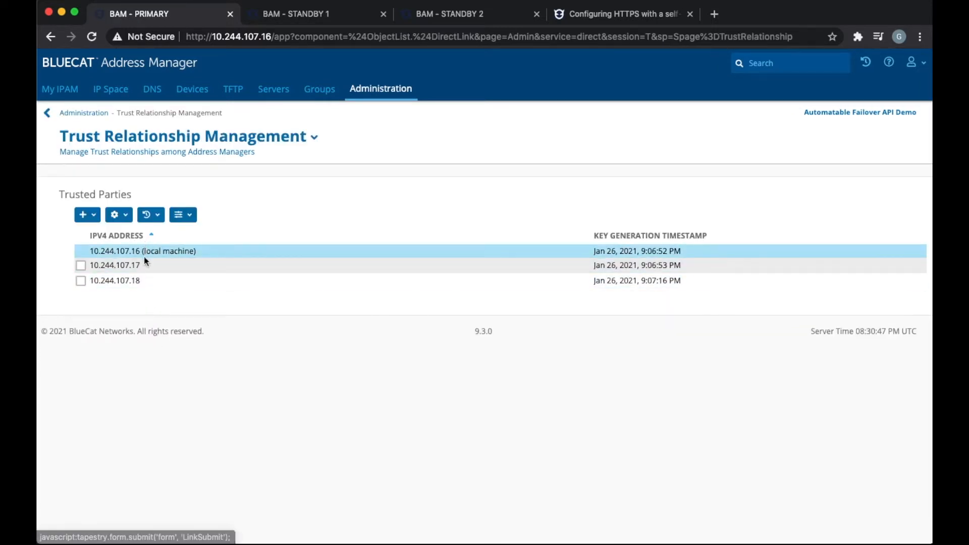
- Open Service Configuration on the primary server, choose the Failover API service type and enable the Failover API service
{"action": "left_click", "coordinate": [371, 92]}
{"action": "left_click", "coordinate": [91, 429]}
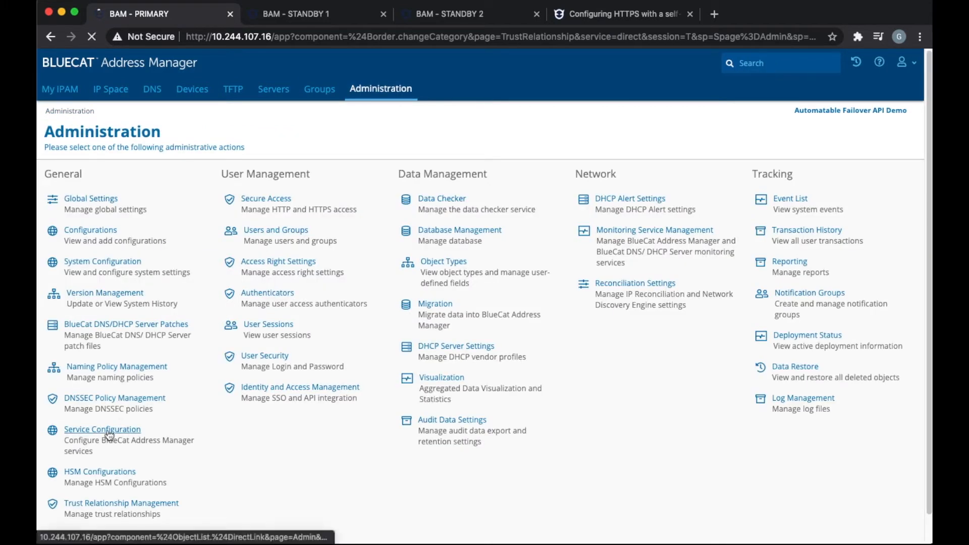
{"action": "left_click", "coordinate": [153, 232]}
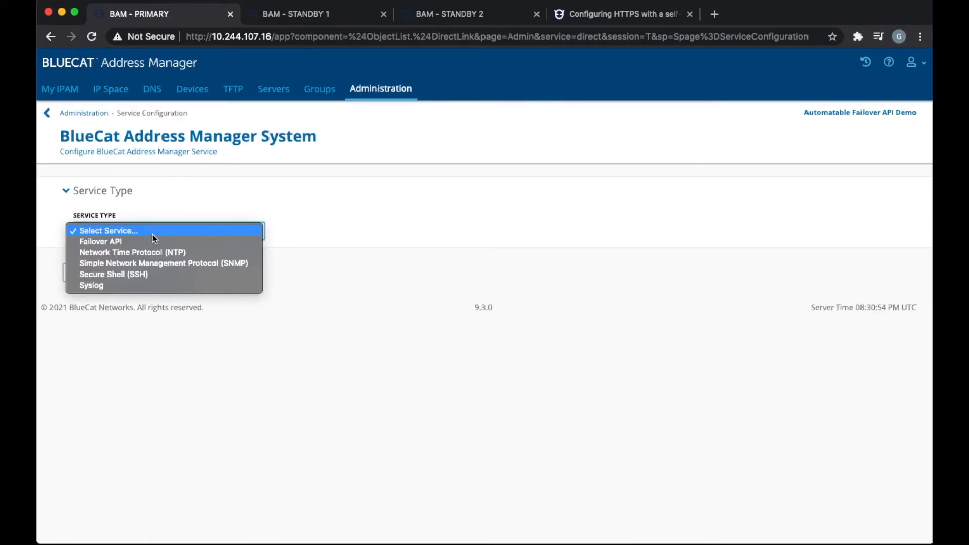
{"action": "left_click", "coordinate": [148, 241]}
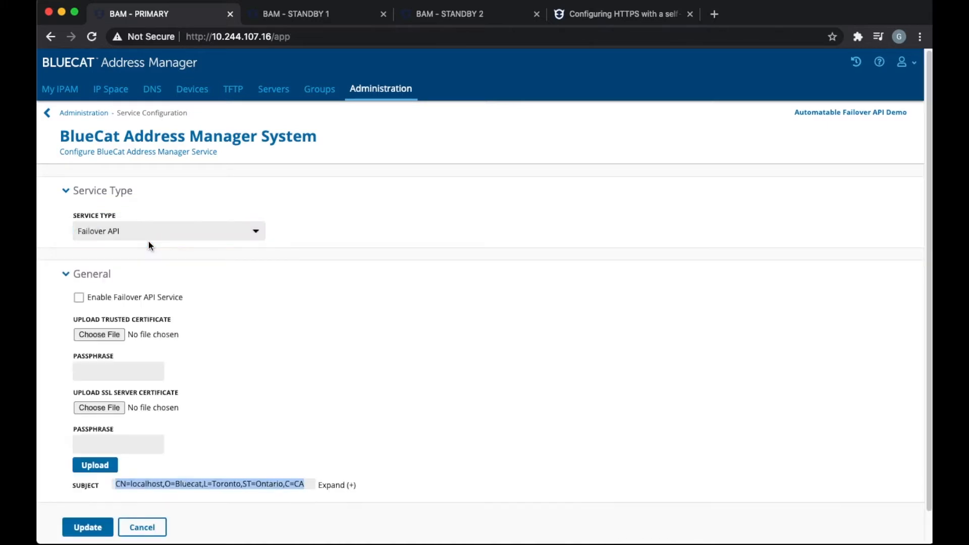
{"action": "left_click", "coordinate": [79, 299]}
{"action": "scroll", "coordinate": [267, 335], "scroll_direction": "down", "scroll_amount": 1}
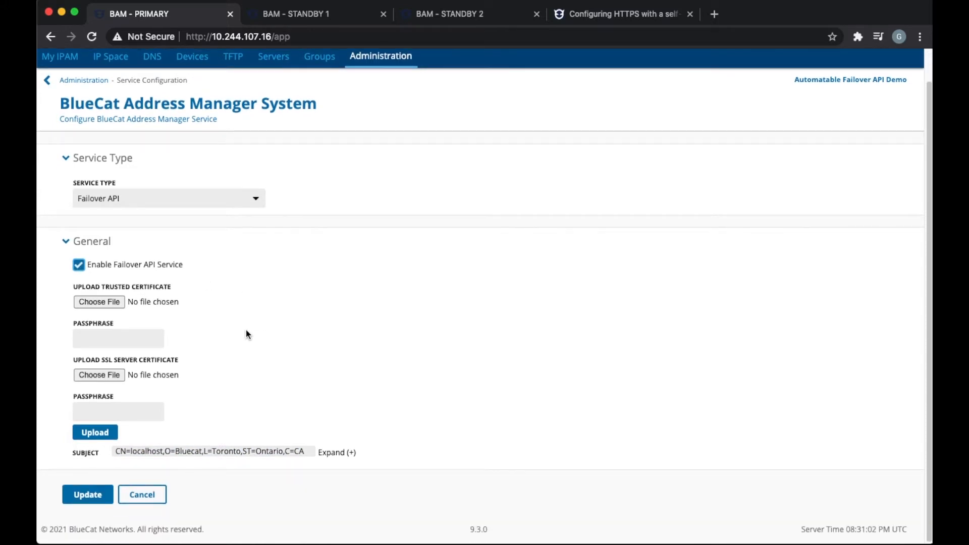
- Read the administration guide's procedure for configuring HTTPS with a self-signed certificate
{"action": "left_click", "coordinate": [634, 19]}
{"action": "scroll", "coordinate": [488, 263], "scroll_direction": "down", "scroll_amount": 1}
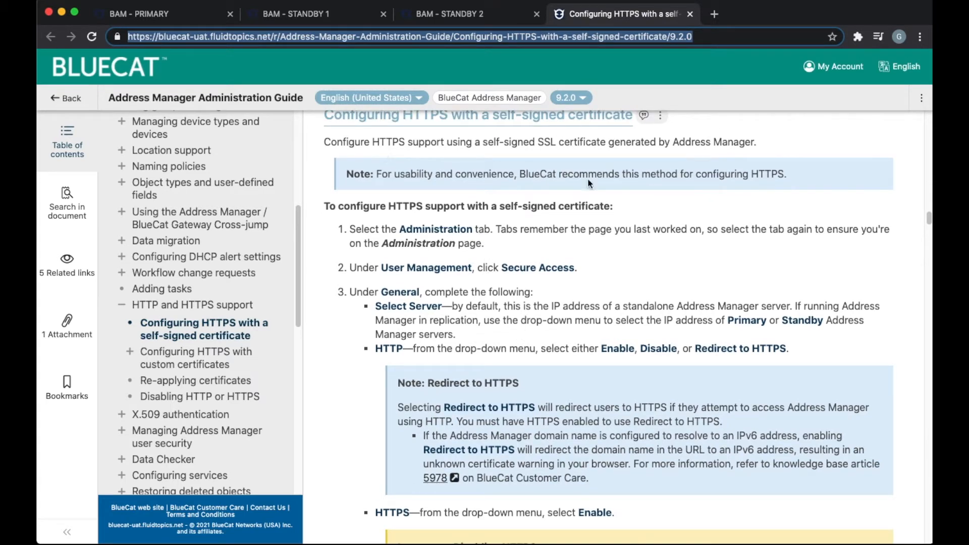
{"action": "scroll", "coordinate": [554, 288], "scroll_direction": "down", "scroll_amount": 1}
{"action": "scroll", "coordinate": [553, 288], "scroll_direction": "down", "scroll_amount": 3}
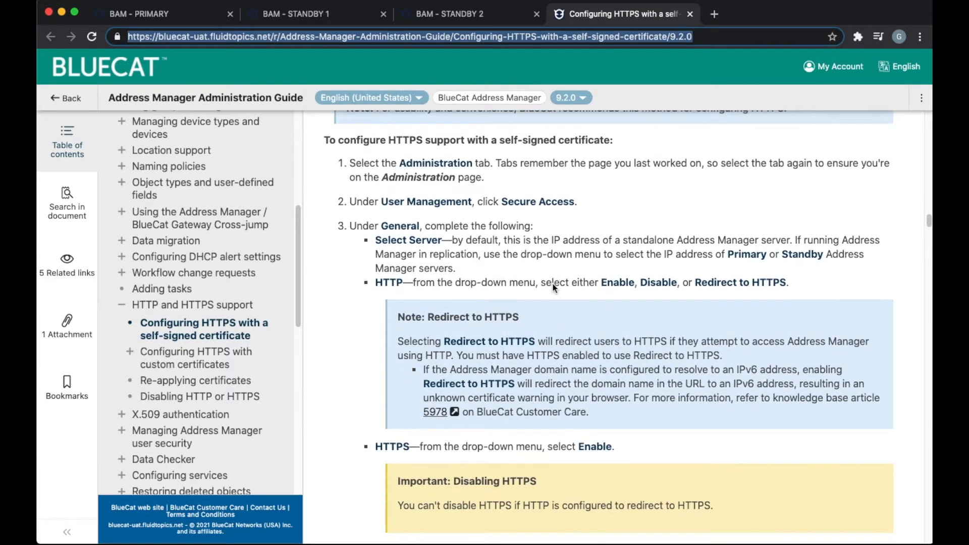
{"action": "scroll", "coordinate": [553, 283], "scroll_direction": "down", "scroll_amount": 1}
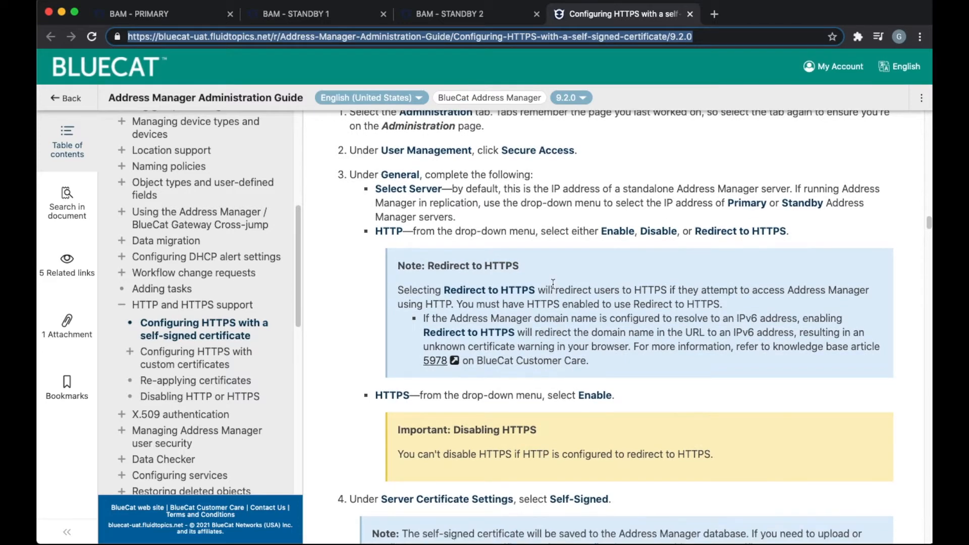
{"action": "scroll", "coordinate": [553, 284], "scroll_direction": "down", "scroll_amount": 1}
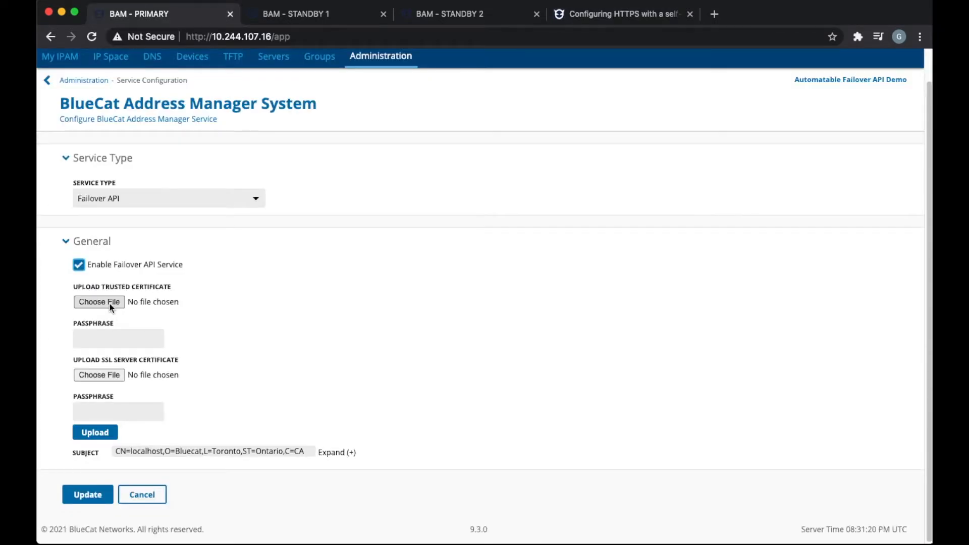
- Choose trustStore.jks from the server folder in Automatable Failover Certs as the trusted certificate and enter its passphrase
{"action": "left_click", "coordinate": [110, 302]}
{"action": "left_click", "coordinate": [499, 60]}
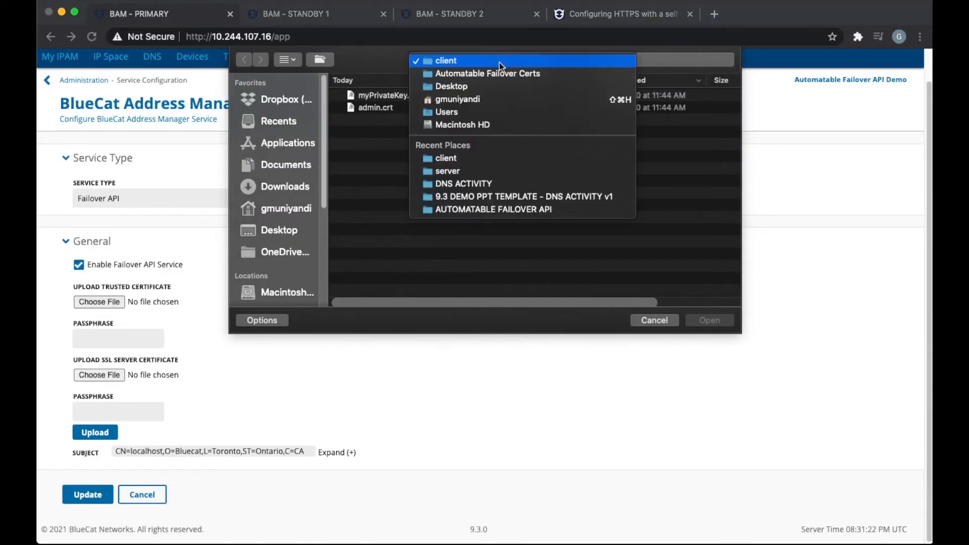
{"action": "left_click", "coordinate": [485, 74]}
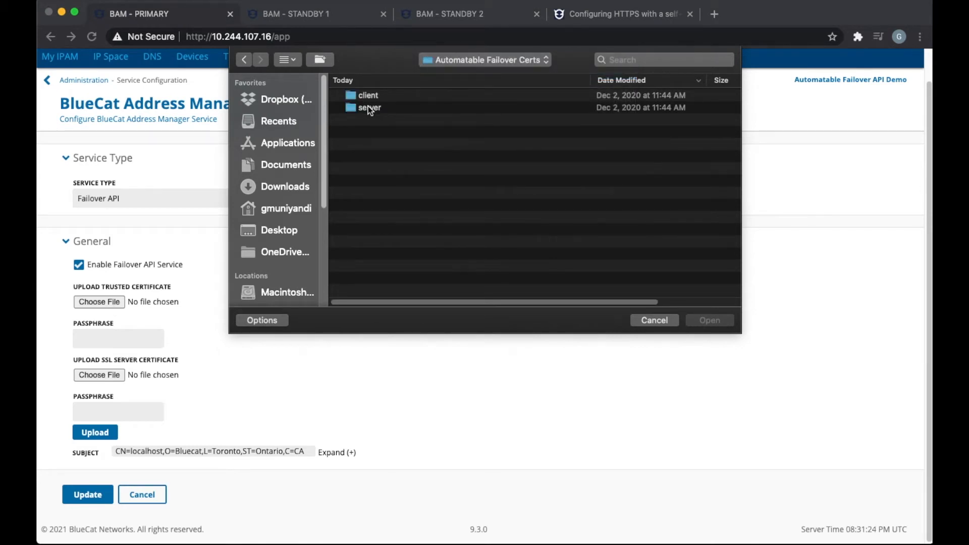
{"action": "double_click", "coordinate": [369, 108]}
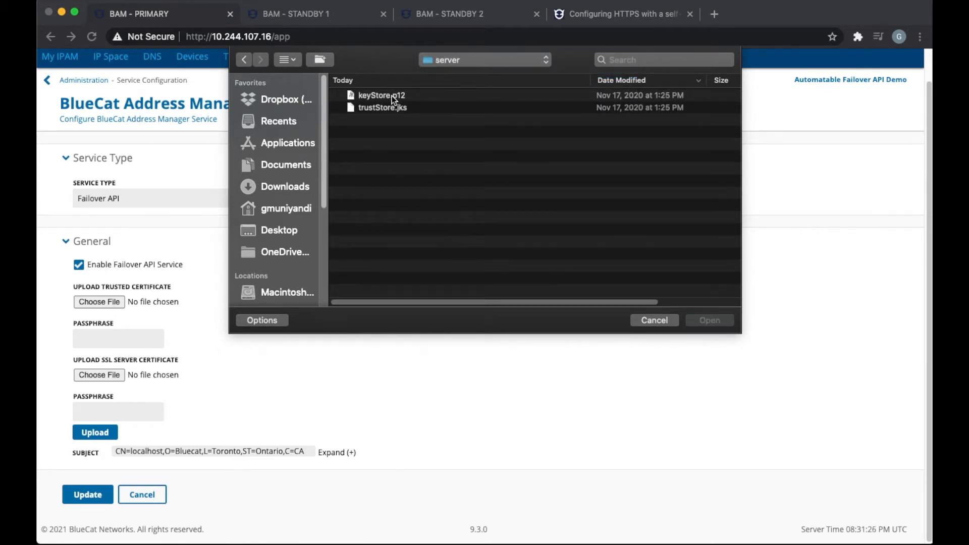
{"action": "left_click", "coordinate": [392, 112]}
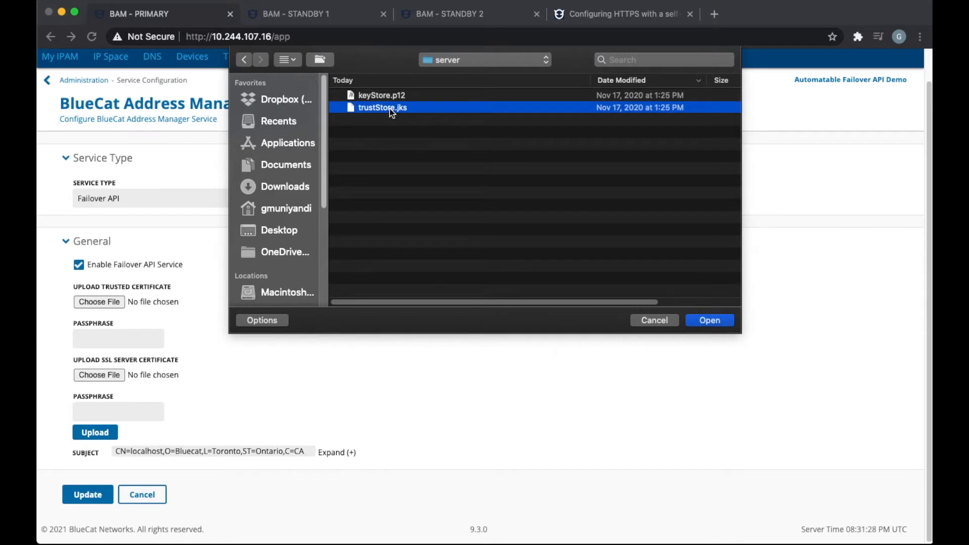
{"action": "double_click", "coordinate": [390, 108]}
{"action": "left_click", "coordinate": [107, 339]}
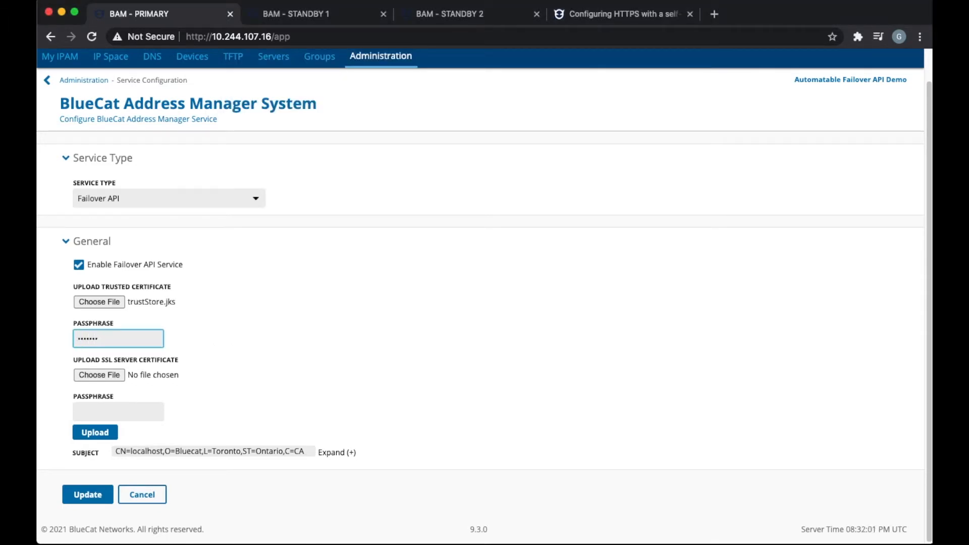
{"action": "type", "text": "•••••••••"}
{"action": "key", "text": "Tab"}
- Choose keyStore.p12 as the SSL server certificate, enter its passphrase and upload both certificates
{"action": "left_click", "coordinate": [117, 378]}
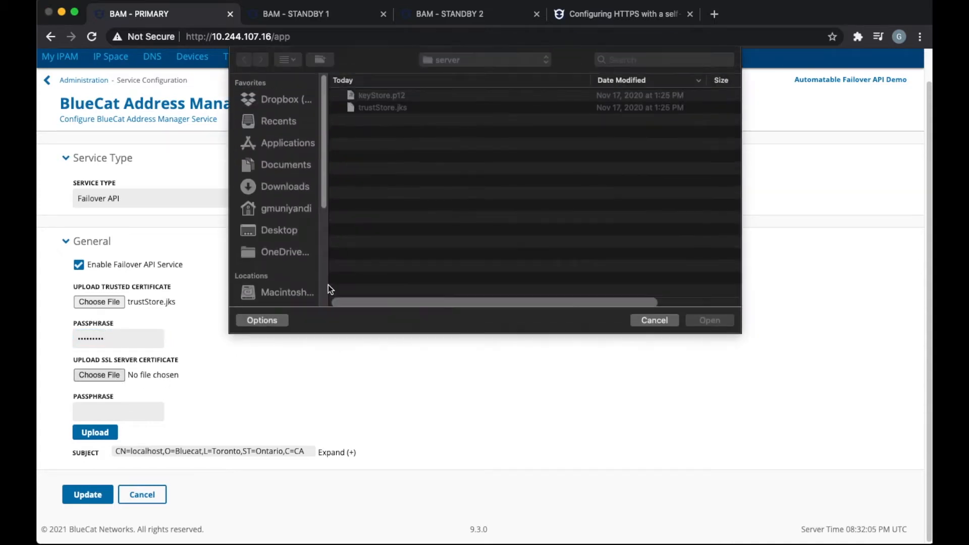
{"action": "left_click", "coordinate": [392, 99]}
{"action": "left_click", "coordinate": [682, 316]}
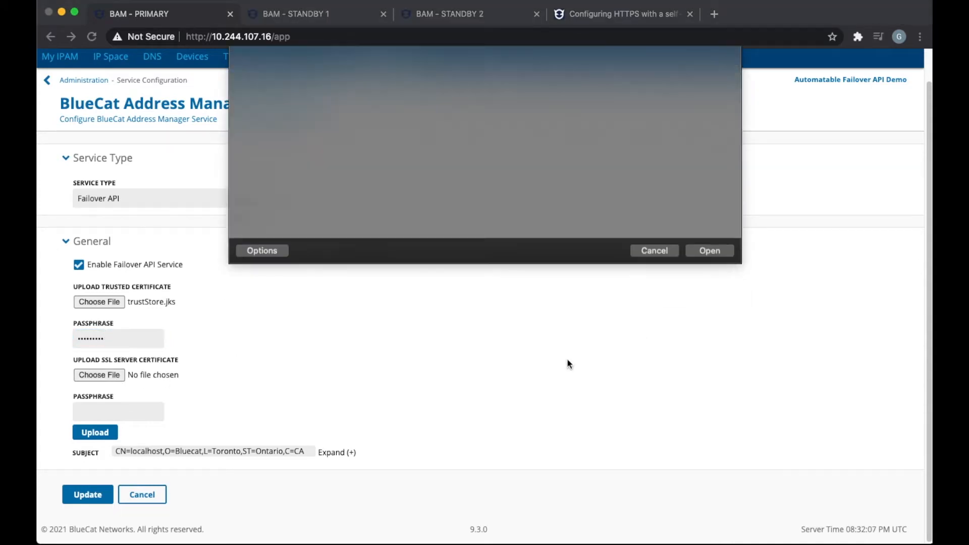
{"action": "left_click", "coordinate": [109, 411]}
{"action": "type", "text": "•••••"}
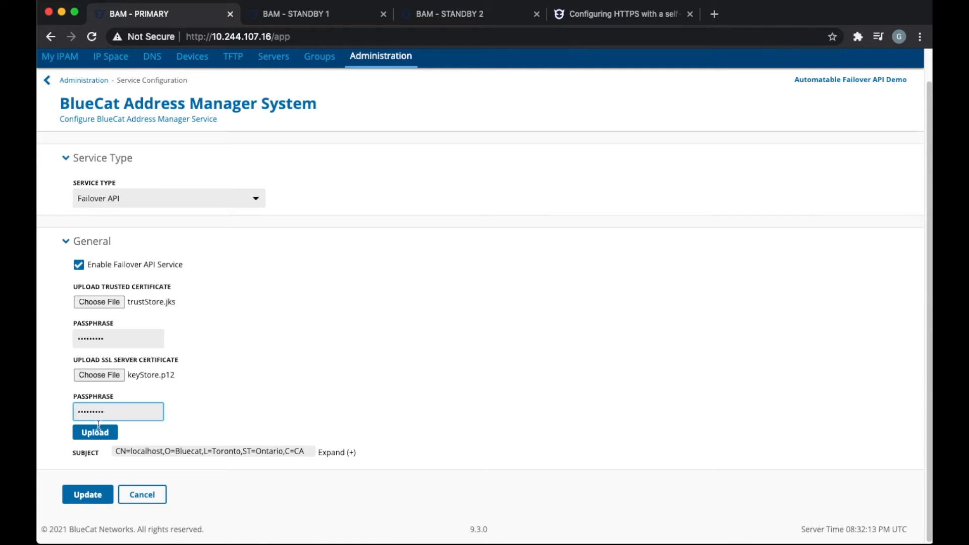
{"action": "left_click", "coordinate": [107, 442]}
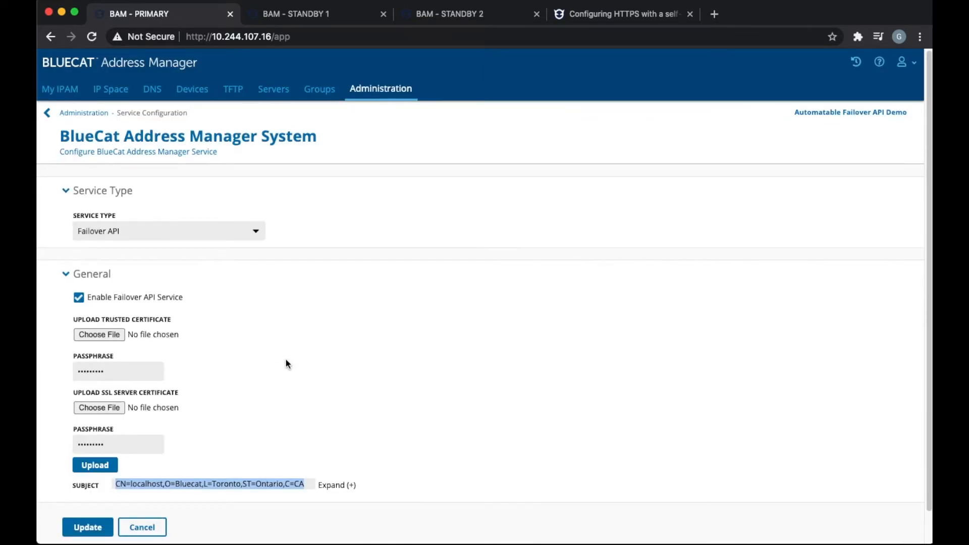
- Expand the certificate subject and review the issuer, validity dates, serial number, algorithm and data
{"action": "scroll", "coordinate": [286, 359], "scroll_direction": "down", "scroll_amount": 2}
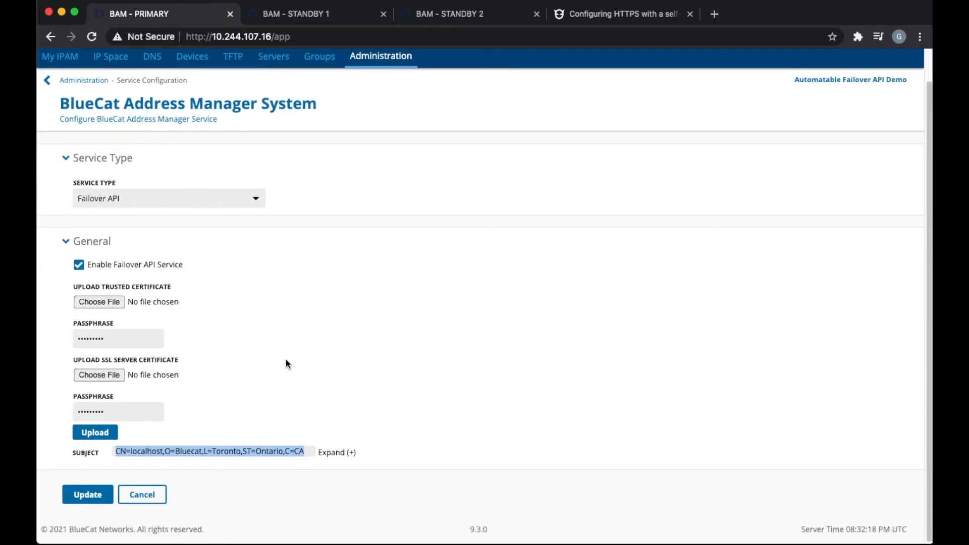
{"action": "left_click", "coordinate": [350, 452]}
{"action": "scroll", "coordinate": [372, 389], "scroll_direction": "down", "scroll_amount": 10}
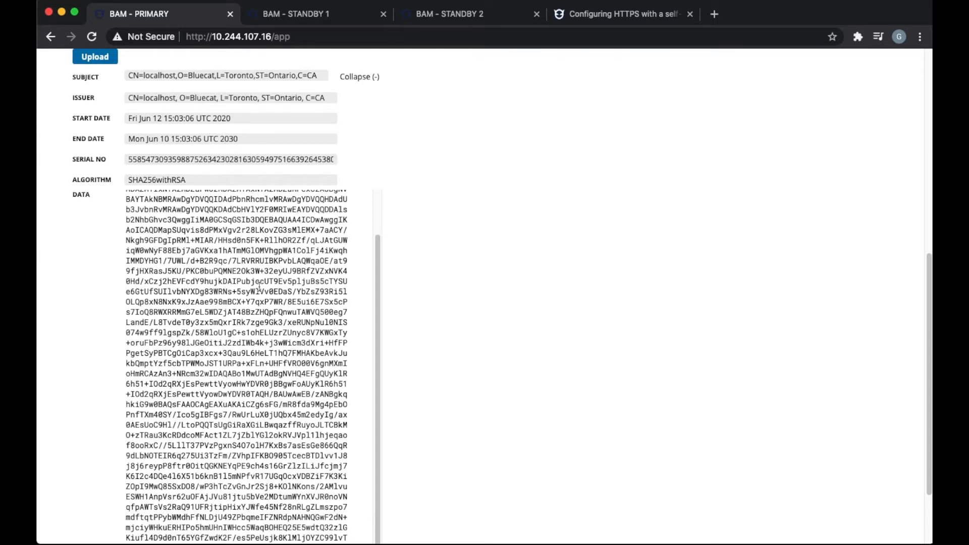
{"action": "scroll", "coordinate": [258, 288], "scroll_direction": "down", "scroll_amount": 5}
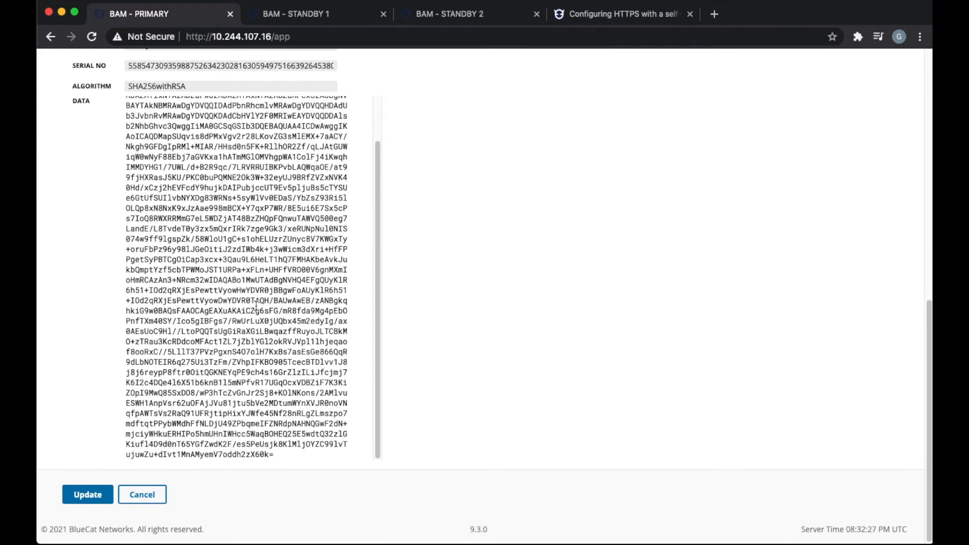
{"action": "scroll", "coordinate": [256, 304], "scroll_direction": "up", "scroll_amount": 10}
{"action": "scroll", "coordinate": [257, 305], "scroll_direction": "down", "scroll_amount": 9}
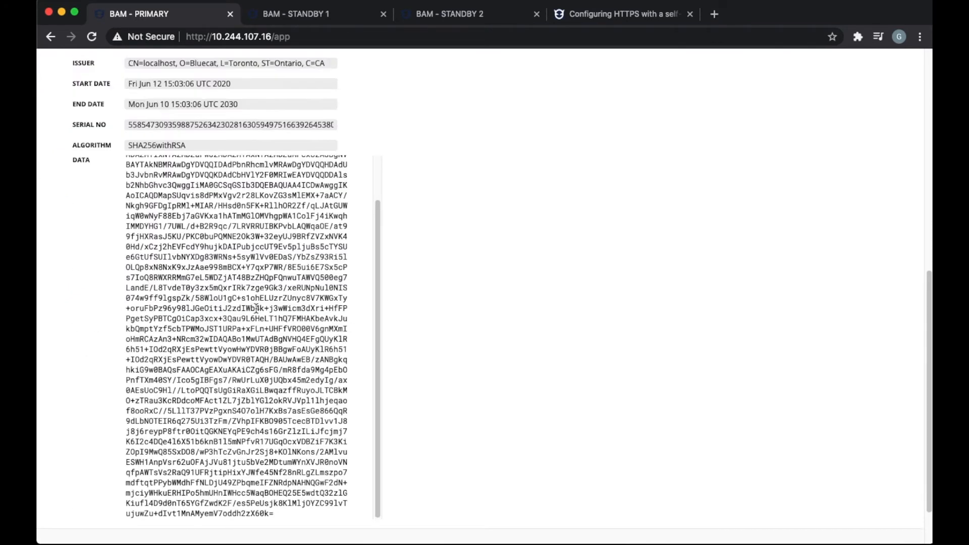
- Apply the Failover API configuration on the primary server and reopen its Failover API settings
{"action": "scroll", "coordinate": [256, 309], "scroll_direction": "down", "scroll_amount": 3}
{"action": "left_click", "coordinate": [108, 490]}
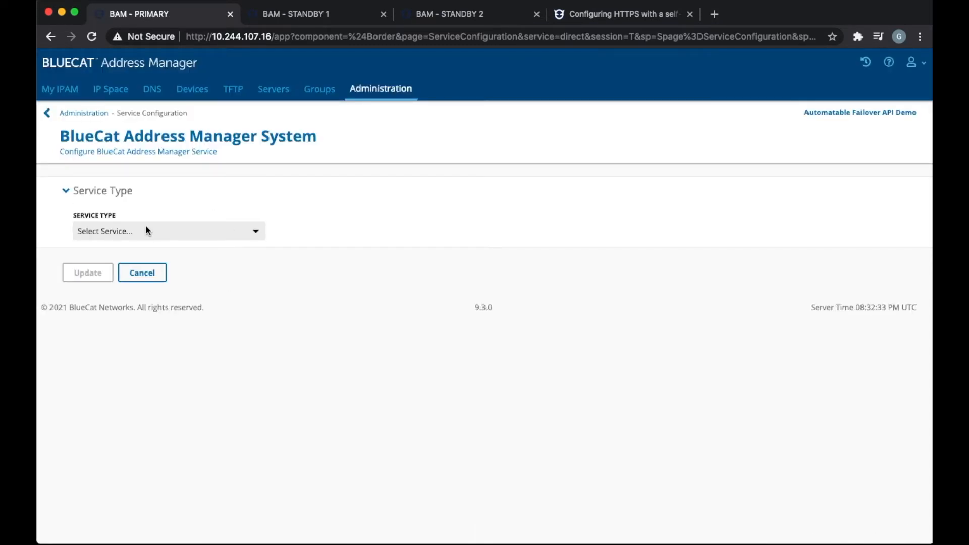
{"action": "left_click", "coordinate": [145, 232]}
{"action": "left_click", "coordinate": [141, 243]}
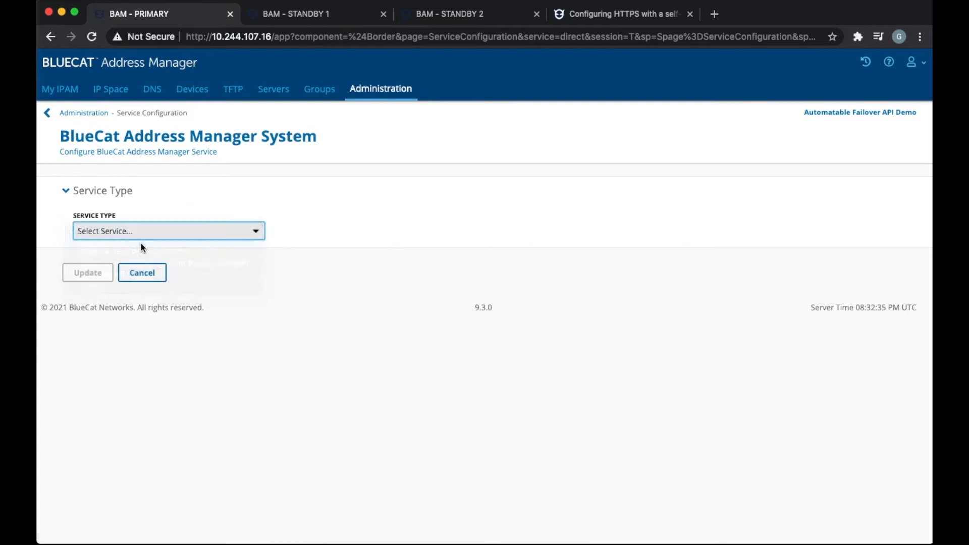
{"action": "scroll", "coordinate": [123, 286], "scroll_direction": "down", "scroll_amount": 1}
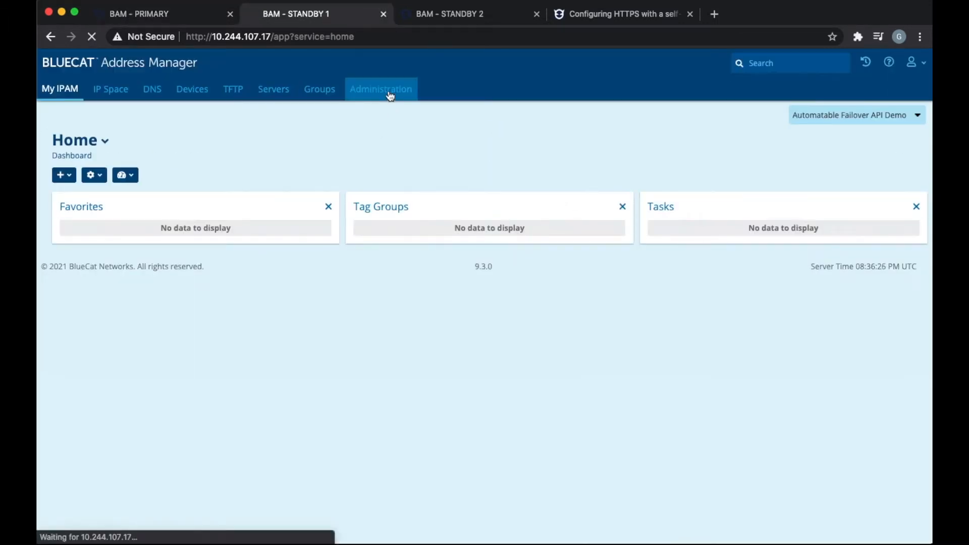
- On BAM - STANDBY 1, open Service Configuration, choose the Failover API service type and enable the Failover API service
{"action": "left_click", "coordinate": [389, 94]}
{"action": "left_click", "coordinate": [103, 413]}
{"action": "left_click", "coordinate": [188, 232]}
{"action": "left_click", "coordinate": [126, 283]}
{"action": "scroll", "coordinate": [100, 284], "scroll_direction": "down", "scroll_amount": 1}
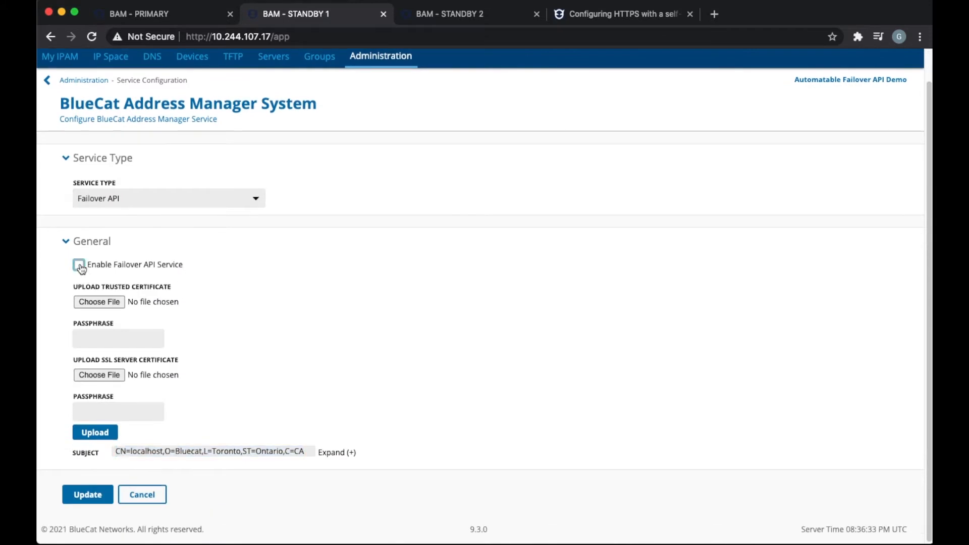
{"action": "left_click", "coordinate": [79, 265]}
- Choose trustStore.jks as the trusted certificate for the first standby server and enter its passphrase
{"action": "left_click", "coordinate": [99, 301]}
{"action": "double_click", "coordinate": [387, 107]}
{"action": "left_click", "coordinate": [129, 338]}
{"action": "type", "text": "••••••"}
- Choose keyStore.p12 as the first standby's SSL server certificate, enter its passphrase and upload both certificates
{"action": "left_click", "coordinate": [91, 375]}
{"action": "left_click", "coordinate": [379, 95]}
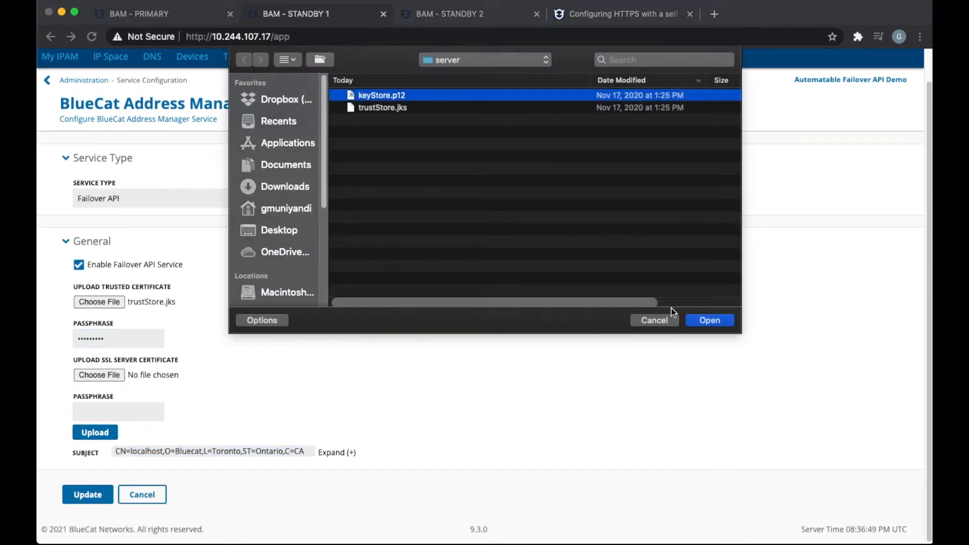
{"action": "left_click", "coordinate": [707, 320]}
{"action": "left_click", "coordinate": [129, 412]}
{"action": "type", "text": "•••••••••"}
{"action": "left_click", "coordinate": [111, 433]}
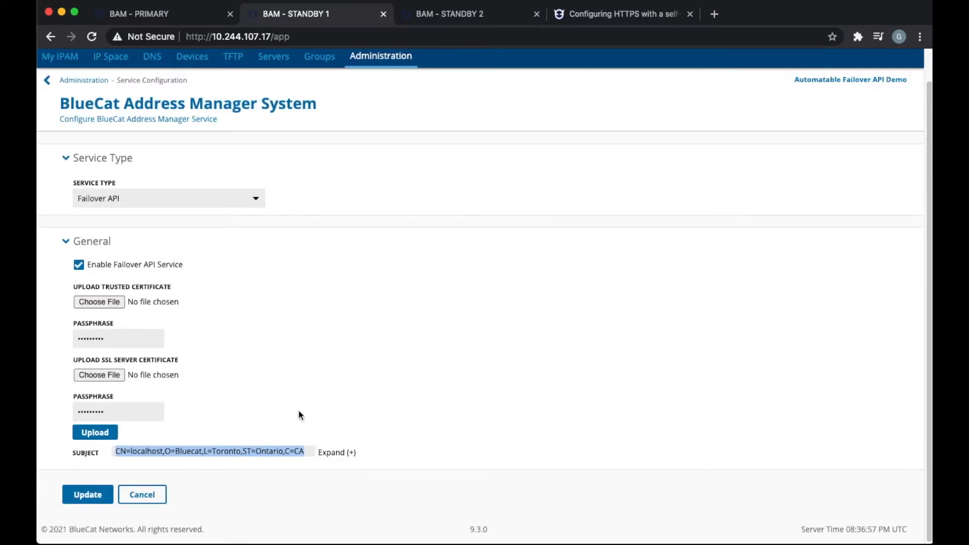
- Expand the uploaded certificate's subject details and apply the Failover API configuration on the first standby server
{"action": "left_click", "coordinate": [348, 453]}
{"action": "scroll", "coordinate": [343, 439], "scroll_direction": "down", "scroll_amount": 10}
{"action": "left_click", "coordinate": [86, 494]}
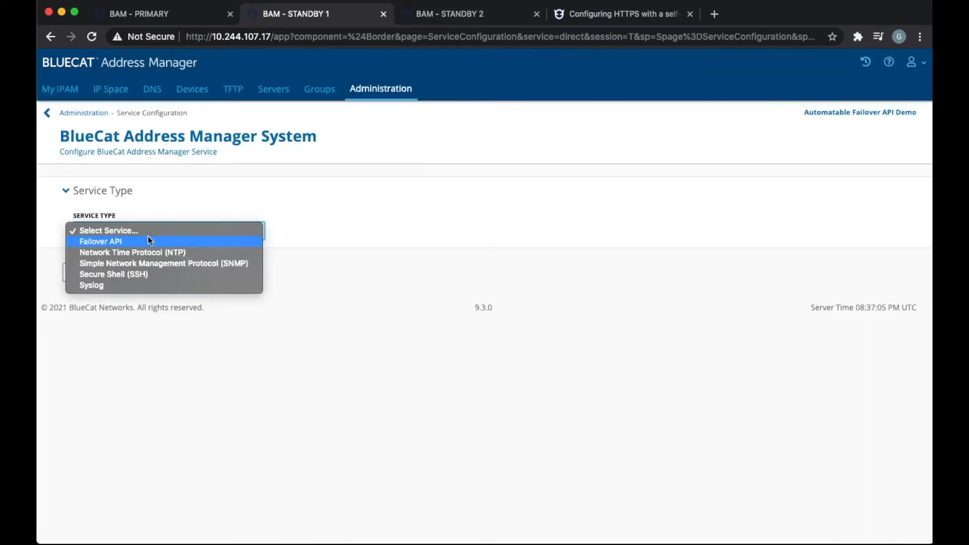
- Switch to BAM - STANDBY 2 and log in with the account password
{"action": "left_click", "coordinate": [467, 19]}
{"action": "left_click", "coordinate": [158, 124]}
{"action": "type", "text": "•••"}
{"action": "key", "text": "Return"}
- On the second standby, open Service Configuration from Administration, choose the Failover API service type and enable the Failover API service
{"action": "left_click", "coordinate": [380, 89]}
{"action": "left_click", "coordinate": [107, 268]}
{"action": "left_click", "coordinate": [83, 113]}
{"action": "scroll", "coordinate": [132, 302], "scroll_direction": "down", "scroll_amount": 2}
{"action": "left_click", "coordinate": [119, 405]}
{"action": "left_click", "coordinate": [200, 232]}
{"action": "left_click", "coordinate": [100, 241]}
{"action": "scroll", "coordinate": [151, 303], "scroll_direction": "down", "scroll_amount": 2}
{"action": "left_click", "coordinate": [78, 265]}
- Choose trustStore.jks as the trusted certificate for the second standby server and enter its passphrase
{"action": "left_click", "coordinate": [99, 301]}
{"action": "double_click", "coordinate": [401, 108]}
{"action": "left_click", "coordinate": [118, 338]}
{"action": "type", "text": "••••"}
- Choose keyStore.p12 as the second standby's SSL server certificate, enter its passphrase and upload both certificates
{"action": "left_click", "coordinate": [99, 375]}
{"action": "double_click", "coordinate": [403, 95]}
{"action": "left_click", "coordinate": [118, 411]}
{"action": "type", "text": "•••••••••"}
{"action": "left_click", "coordinate": [95, 433]}
- Review the second standby's certificate subject and expanded details, and apply its Failover API configuration
{"action": "left_click_drag", "start_coordinate": [116, 451], "coordinate": [314, 452]}
{"action": "left_click", "coordinate": [349, 453]}
{"action": "scroll", "coordinate": [382, 411], "scroll_direction": "down", "scroll_amount": 10}
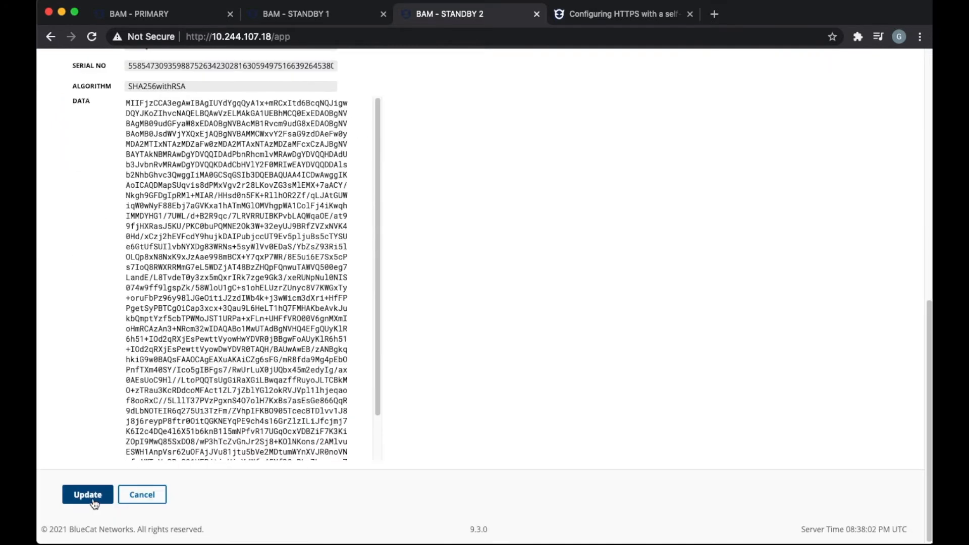
{"action": "left_click", "coordinate": [89, 495]}
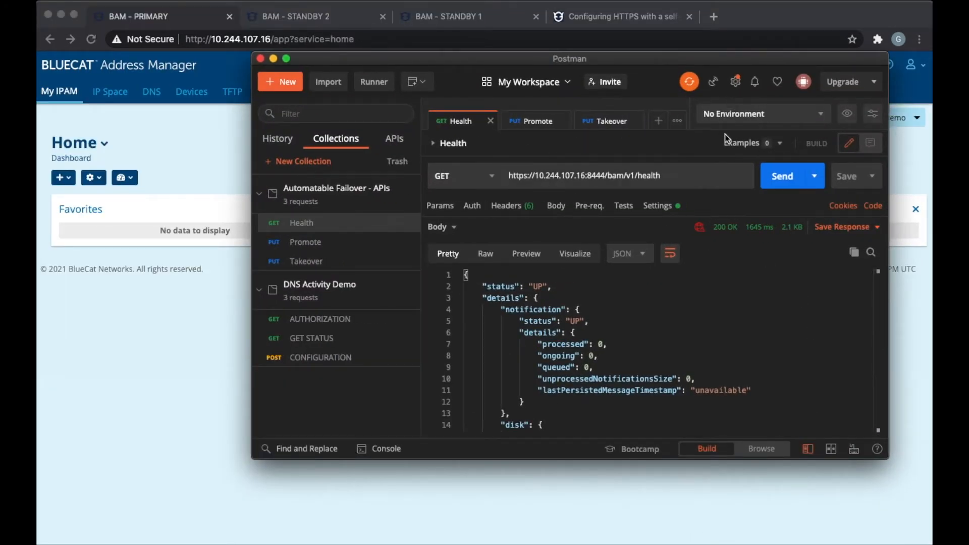
- In Postman's certificate settings, review the client certificates for hosts 10.244.107.16:8444, 10.244.107.17:8444 and 10.244.107.18:8444, and close the settings
{"action": "left_click", "coordinate": [735, 81]}
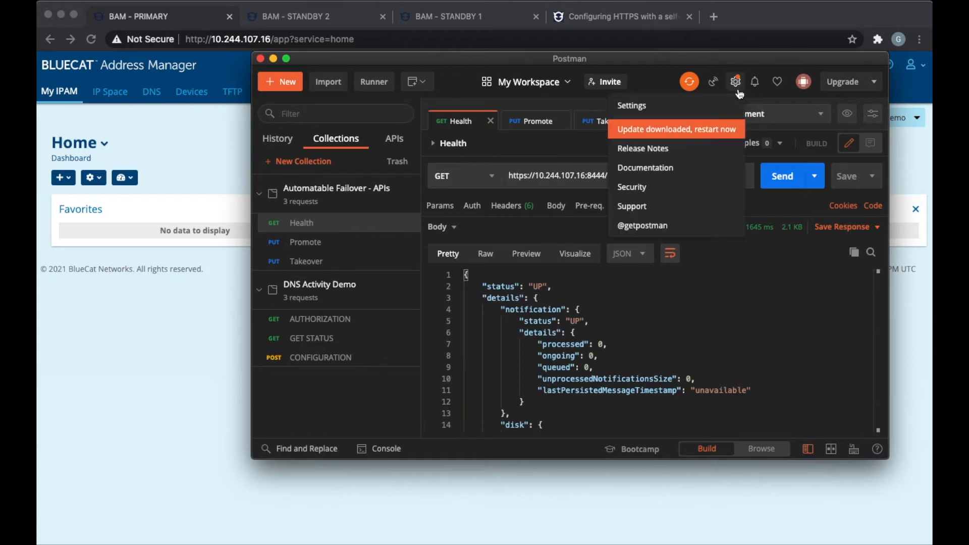
{"action": "left_click", "coordinate": [656, 105]}
{"action": "left_click", "coordinate": [604, 201]}
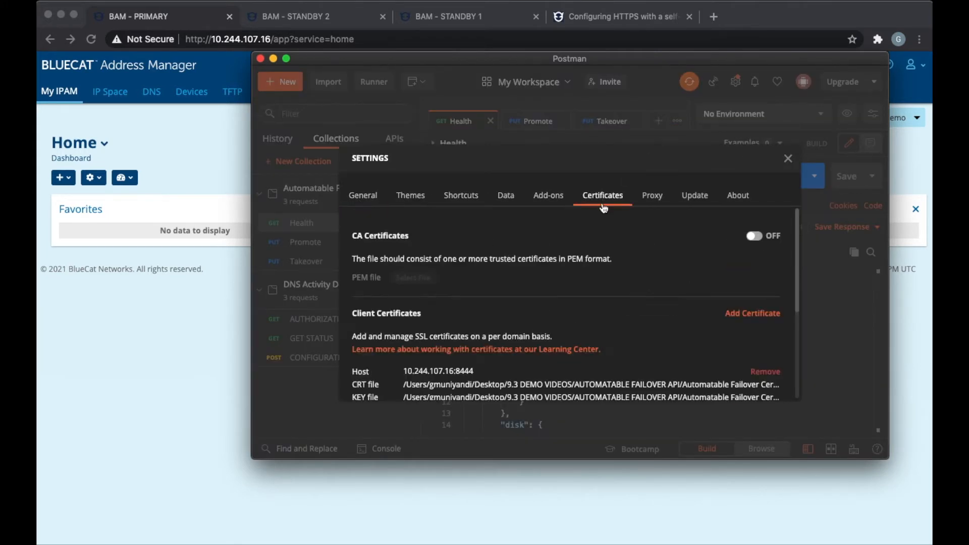
{"action": "scroll", "coordinate": [521, 299], "scroll_direction": "down", "scroll_amount": 4}
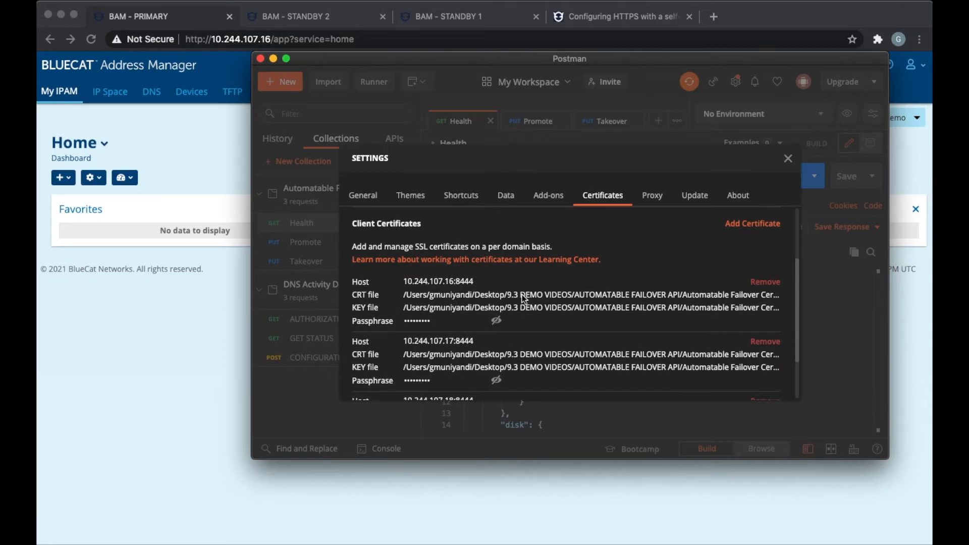
{"action": "left_click_drag", "start_coordinate": [430, 280], "coordinate": [473, 280]}
{"action": "scroll", "coordinate": [462, 336], "scroll_direction": "down", "scroll_amount": 1}
{"action": "left_click_drag", "start_coordinate": [433, 323], "coordinate": [475, 323]}
{"action": "scroll", "coordinate": [474, 327], "scroll_direction": "down", "scroll_amount": 2}
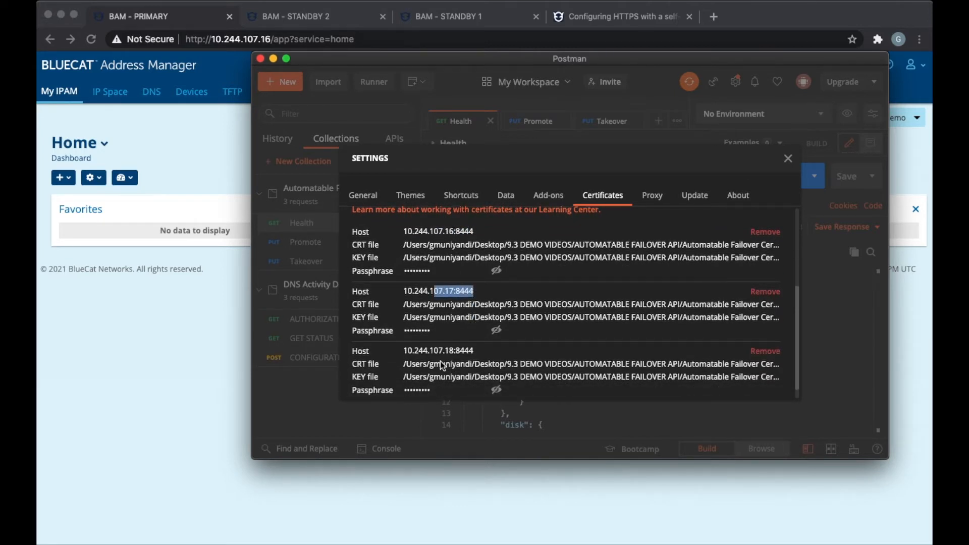
{"action": "left_click_drag", "start_coordinate": [434, 353], "coordinate": [475, 351]}
{"action": "scroll", "coordinate": [536, 357], "scroll_direction": "down", "scroll_amount": 1}
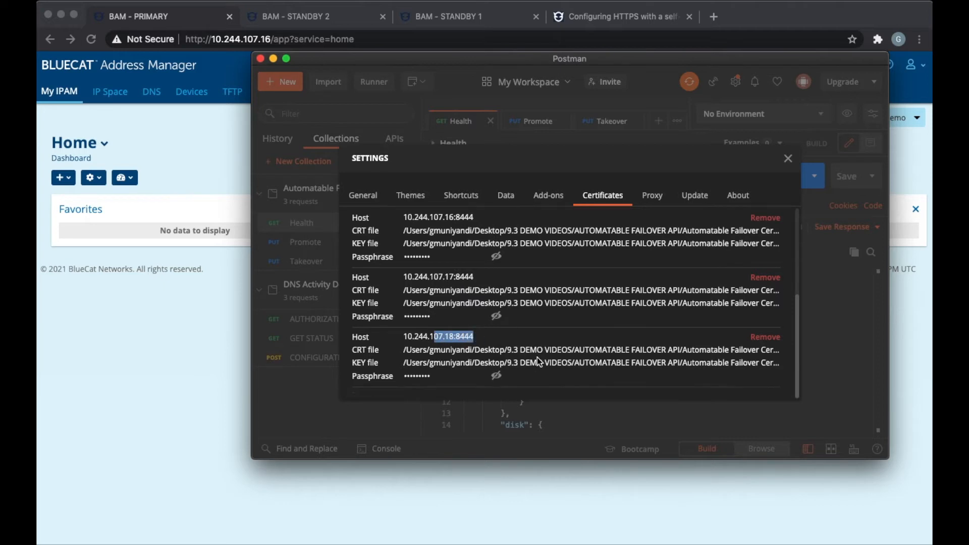
{"action": "scroll", "coordinate": [537, 357], "scroll_direction": "up", "scroll_amount": 3}
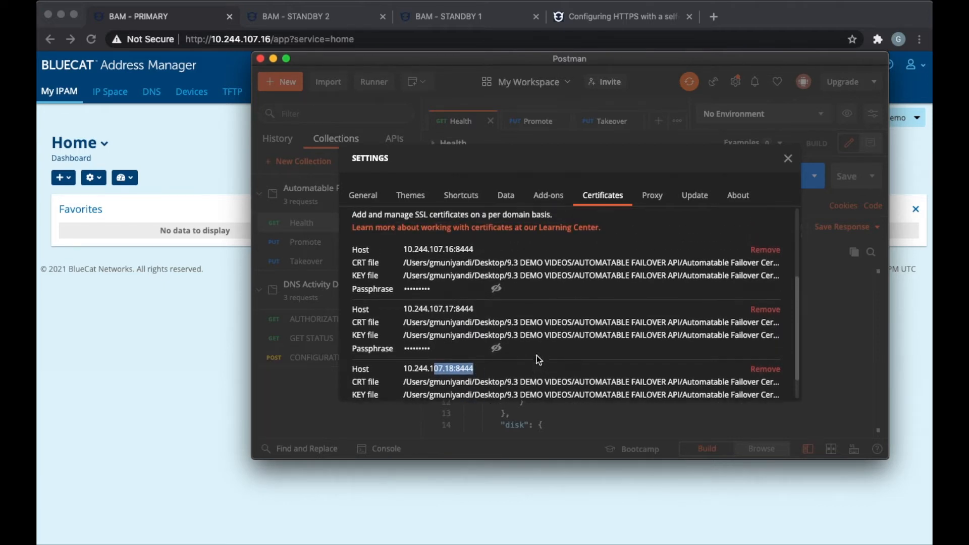
{"action": "left_click", "coordinate": [789, 159]}
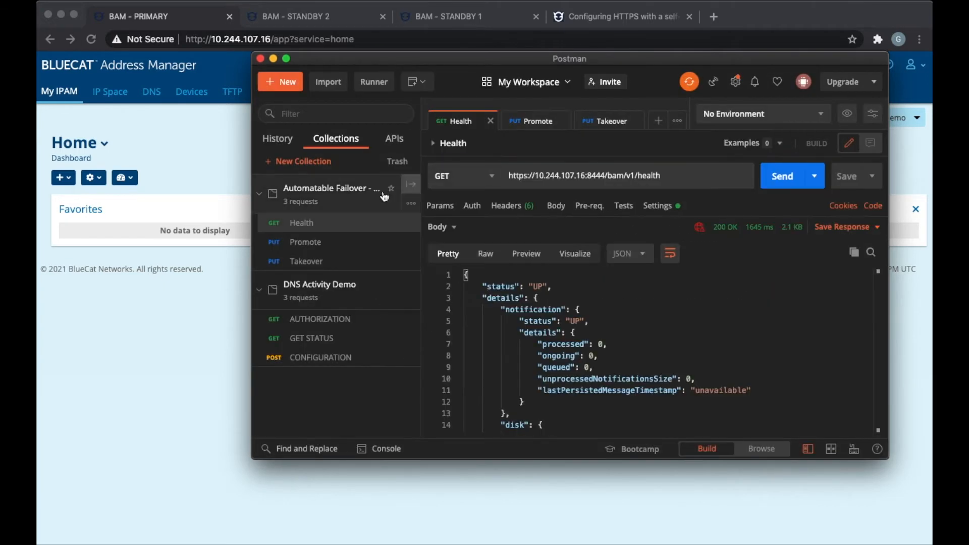
- View the Promote and Takeover requests in the Automatable Failover - APIs collection and return to the Health request
{"action": "left_click", "coordinate": [310, 242]}
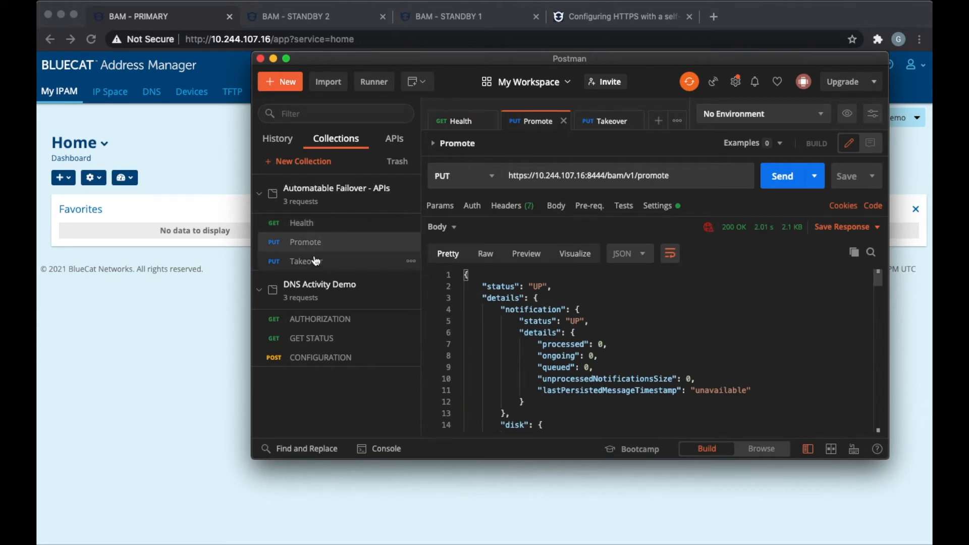
{"action": "left_click", "coordinate": [312, 260]}
{"action": "left_click", "coordinate": [312, 244]}
{"action": "left_click", "coordinate": [310, 224]}
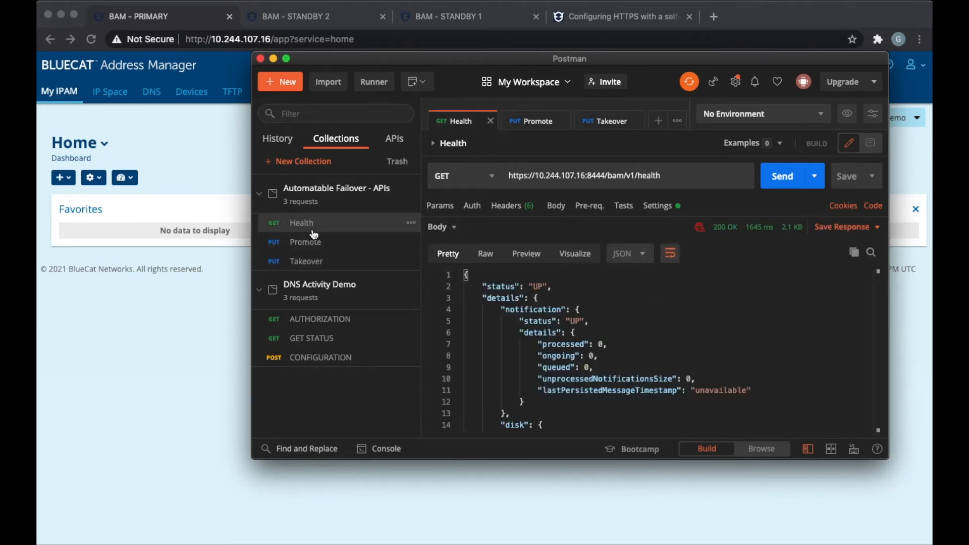
{"action": "left_click_drag", "start_coordinate": [665, 176], "coordinate": [506, 176]}
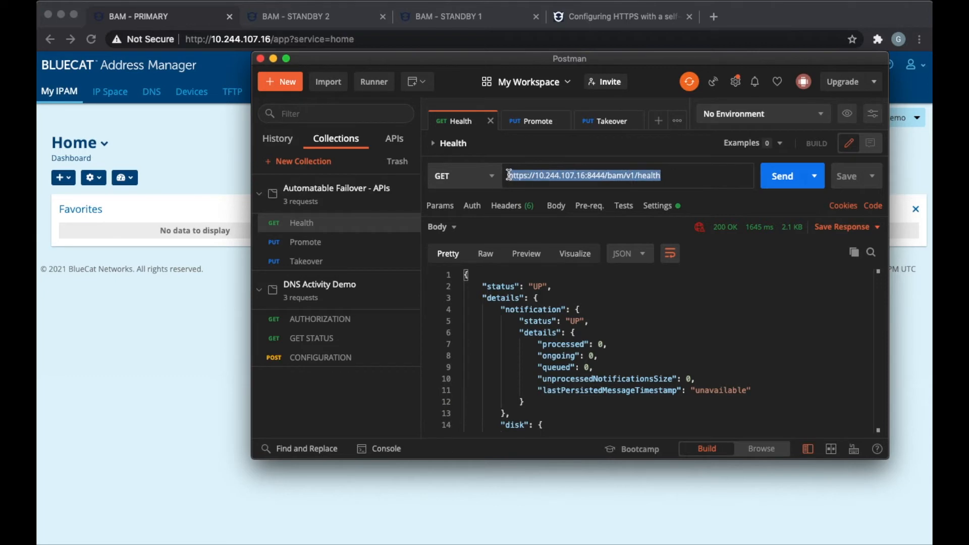
{"action": "left_click", "coordinate": [582, 175]}
{"action": "left_click", "coordinate": [791, 186]}
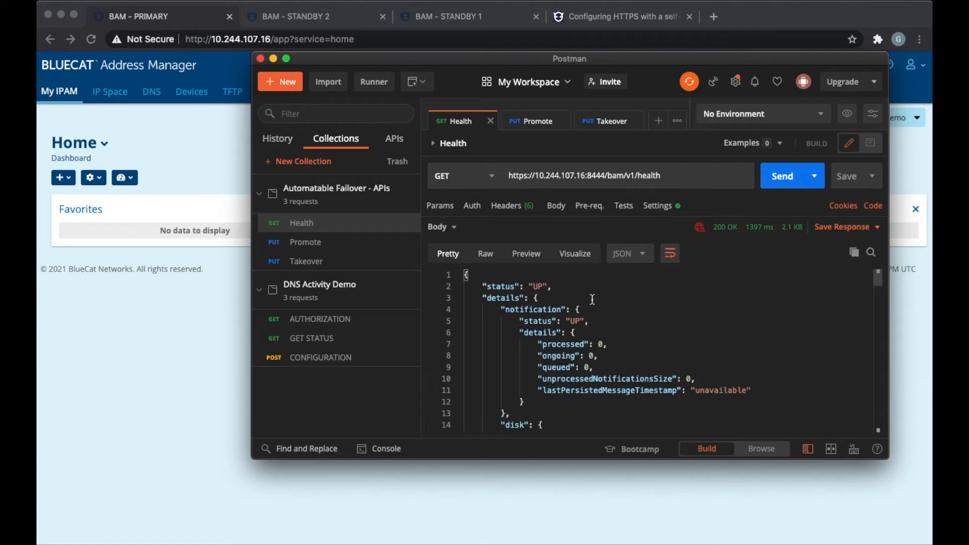
- Examine the notification, disk, process and local connectivity sections of the primary server's health response
{"action": "scroll", "coordinate": [680, 329], "scroll_direction": "down", "scroll_amount": 2}
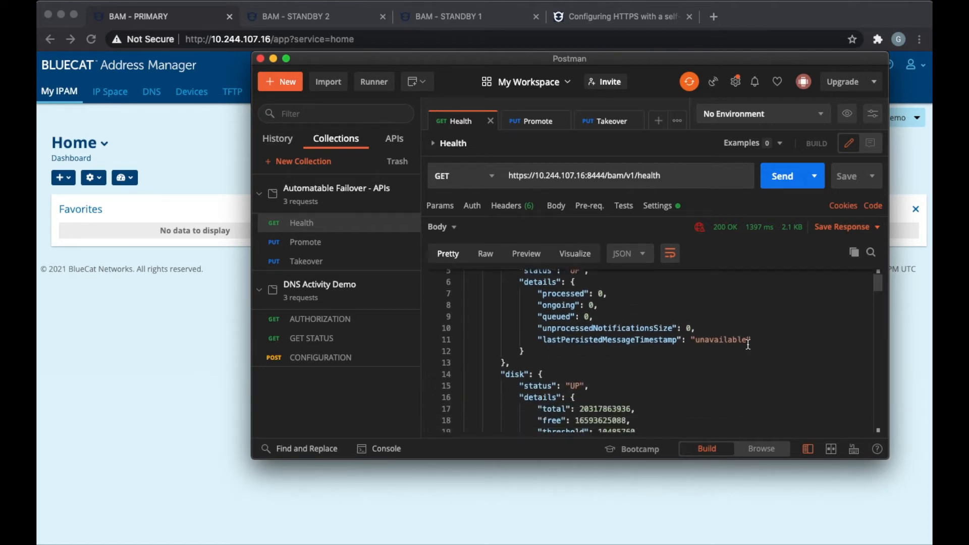
{"action": "scroll", "coordinate": [706, 349], "scroll_direction": "up", "scroll_amount": 3}
{"action": "left_click", "coordinate": [556, 312]}
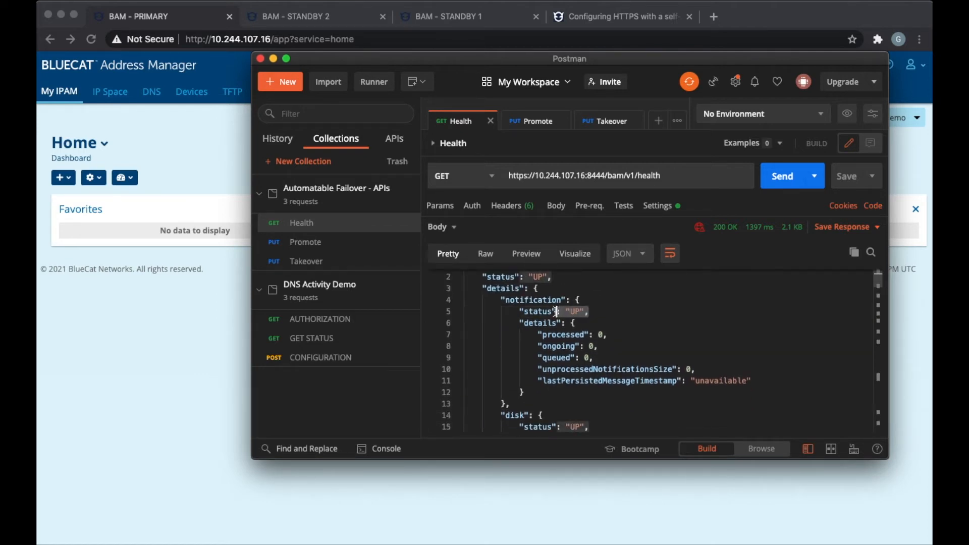
{"action": "scroll", "coordinate": [685, 316], "scroll_direction": "down", "scroll_amount": 4}
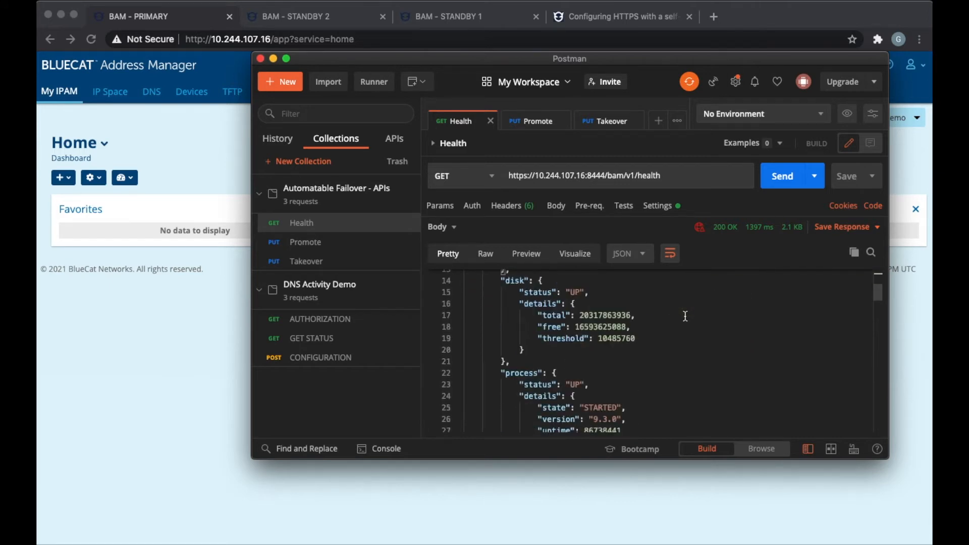
{"action": "scroll", "coordinate": [685, 315], "scroll_direction": "down", "scroll_amount": 4}
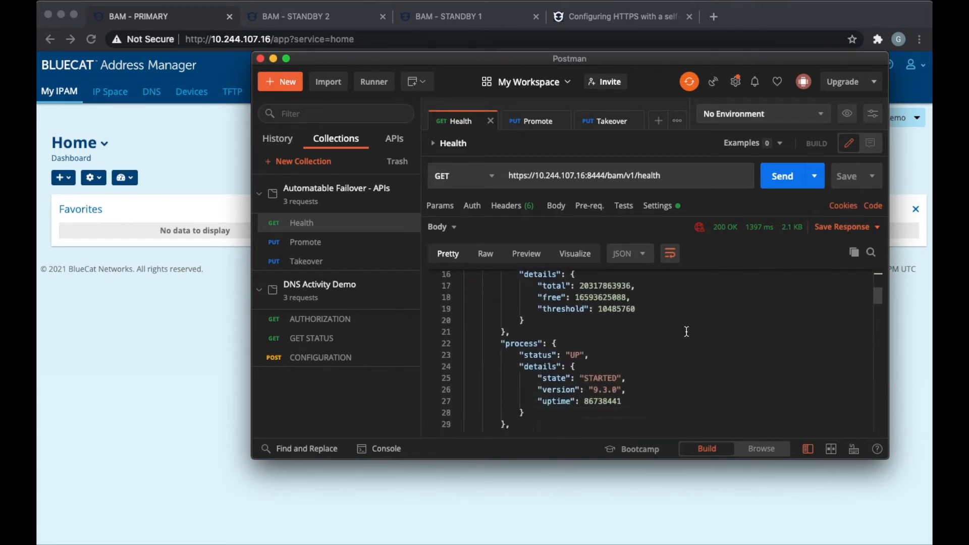
{"action": "scroll", "coordinate": [686, 331], "scroll_direction": "down", "scroll_amount": 10}
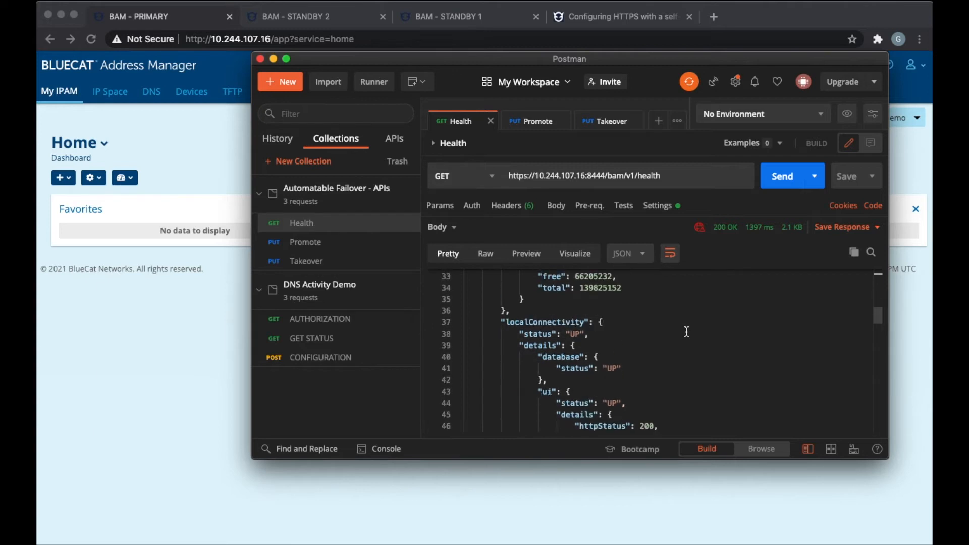
{"action": "scroll", "coordinate": [687, 332], "scroll_direction": "down", "scroll_amount": 12}
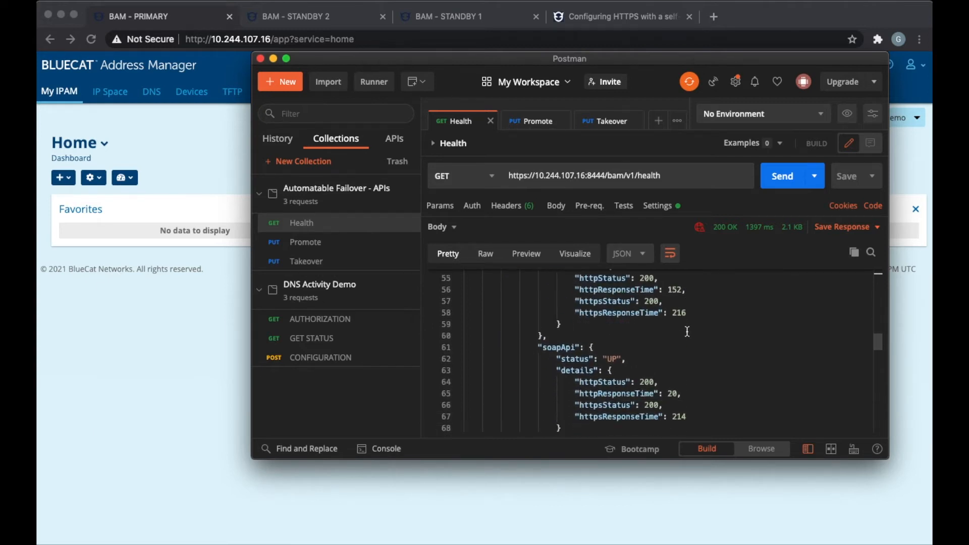
{"action": "scroll", "coordinate": [688, 331], "scroll_direction": "down", "scroll_amount": 2}
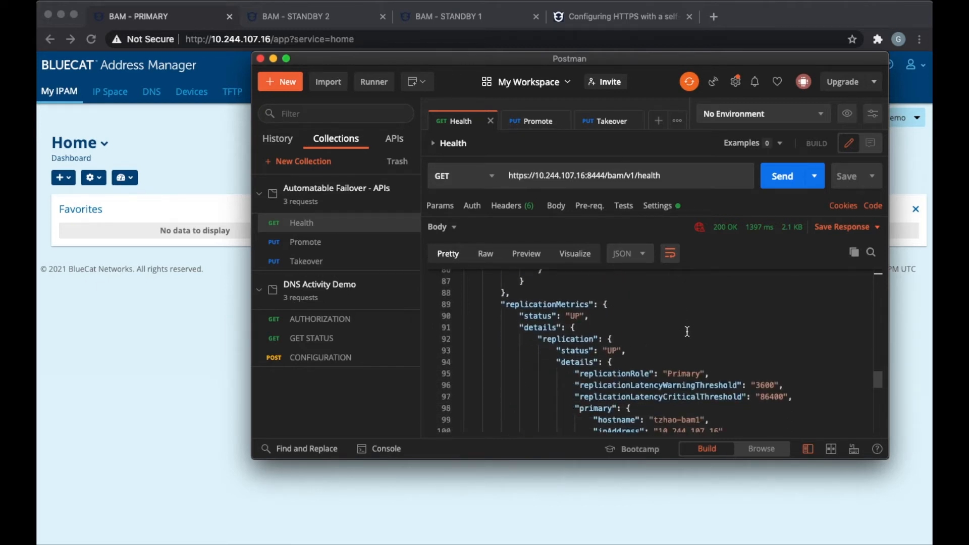
- Examine the replication role, each server's replication status, and the CPU and deployment sections of the health response
{"action": "left_click_drag", "start_coordinate": [706, 322], "coordinate": [570, 321]}
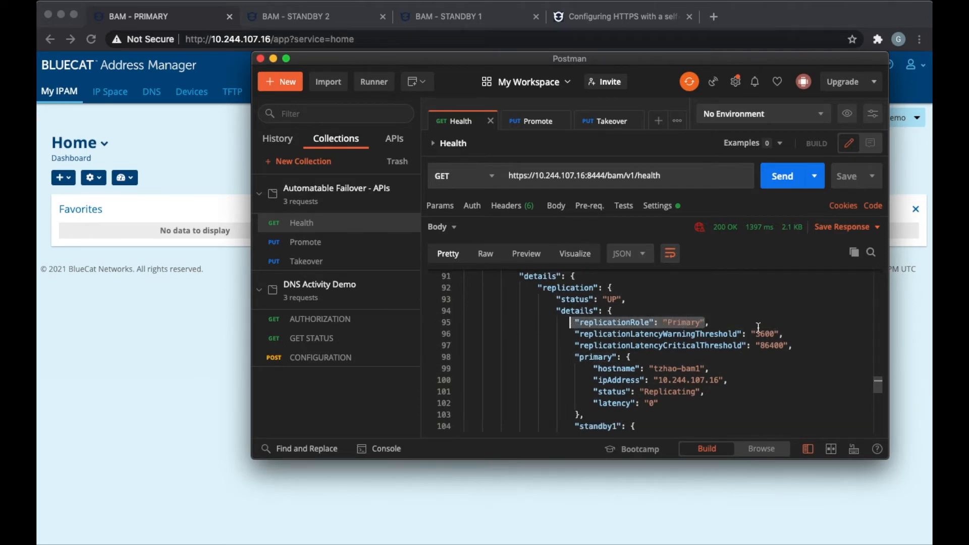
{"action": "scroll", "coordinate": [758, 328], "scroll_direction": "down", "scroll_amount": 3}
{"action": "scroll", "coordinate": [735, 352], "scroll_direction": "down", "scroll_amount": 1}
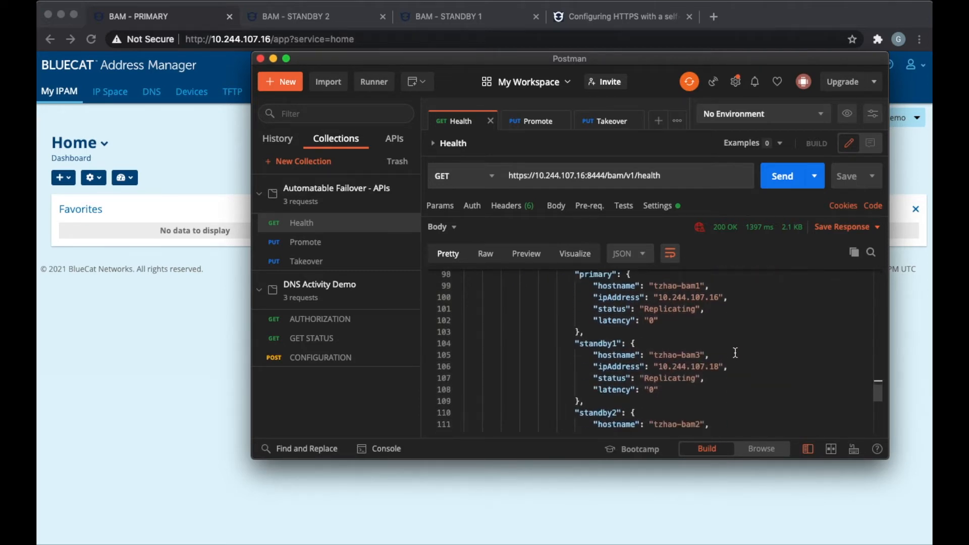
{"action": "left_click_drag", "start_coordinate": [706, 302], "coordinate": [640, 302]}
{"action": "scroll", "coordinate": [717, 328], "scroll_direction": "down", "scroll_amount": 1}
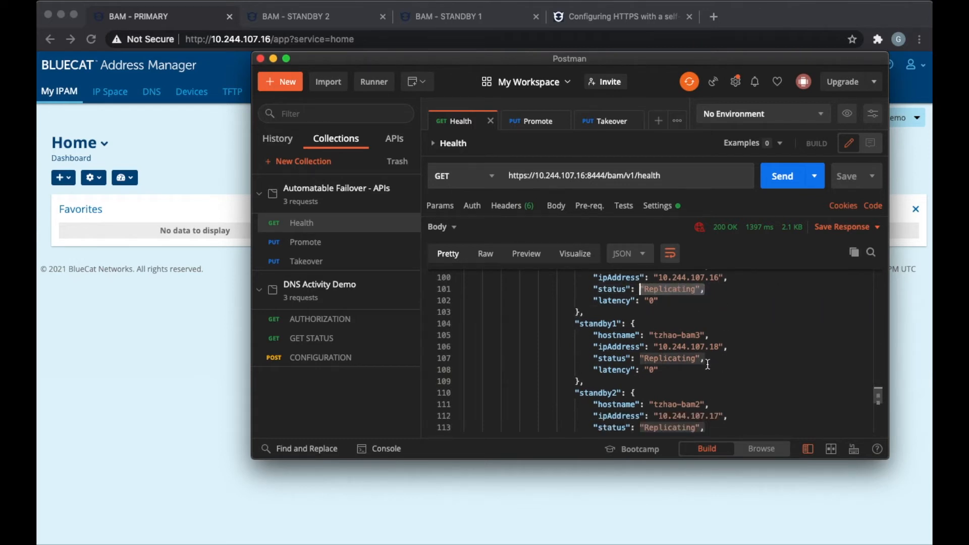
{"action": "scroll", "coordinate": [727, 342], "scroll_direction": "down", "scroll_amount": 1}
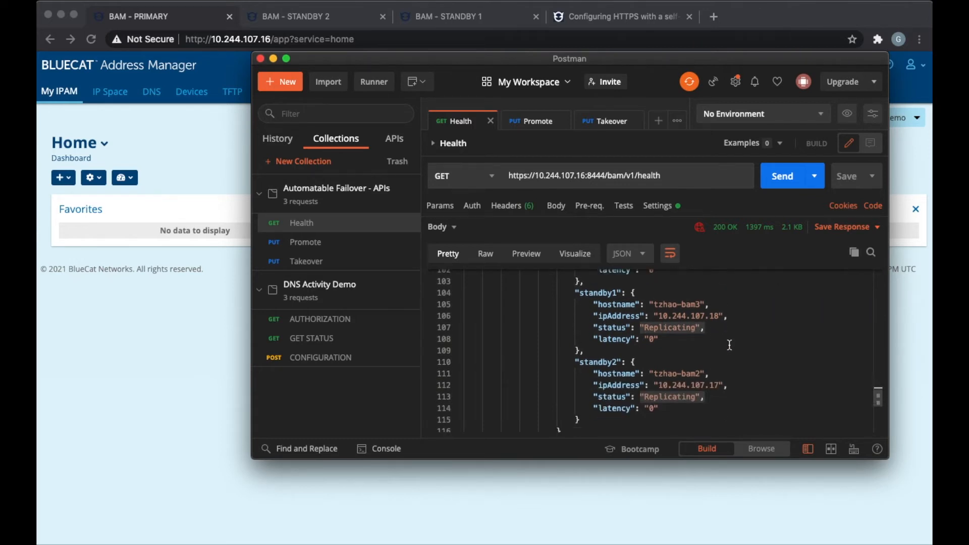
{"action": "scroll", "coordinate": [713, 347], "scroll_direction": "down", "scroll_amount": 5}
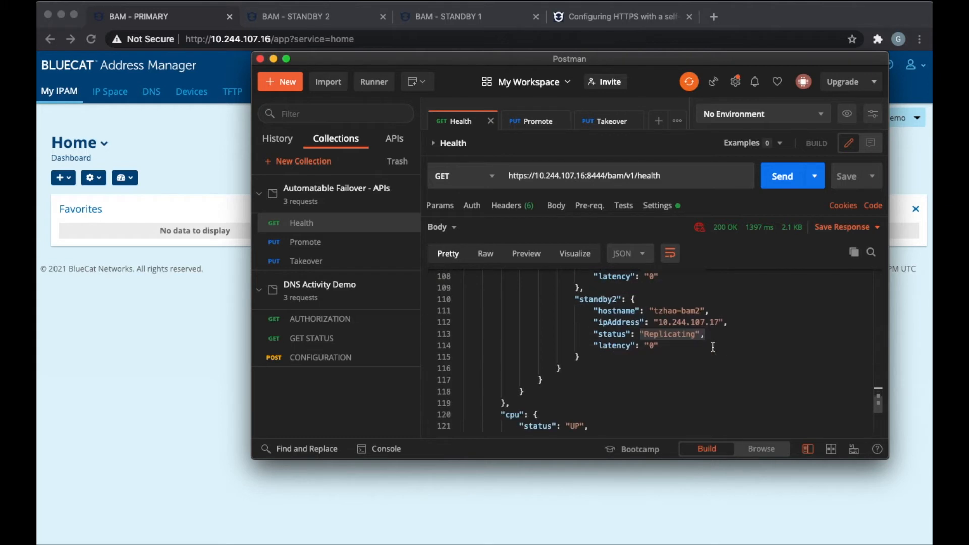
{"action": "scroll", "coordinate": [713, 347], "scroll_direction": "down", "scroll_amount": 2}
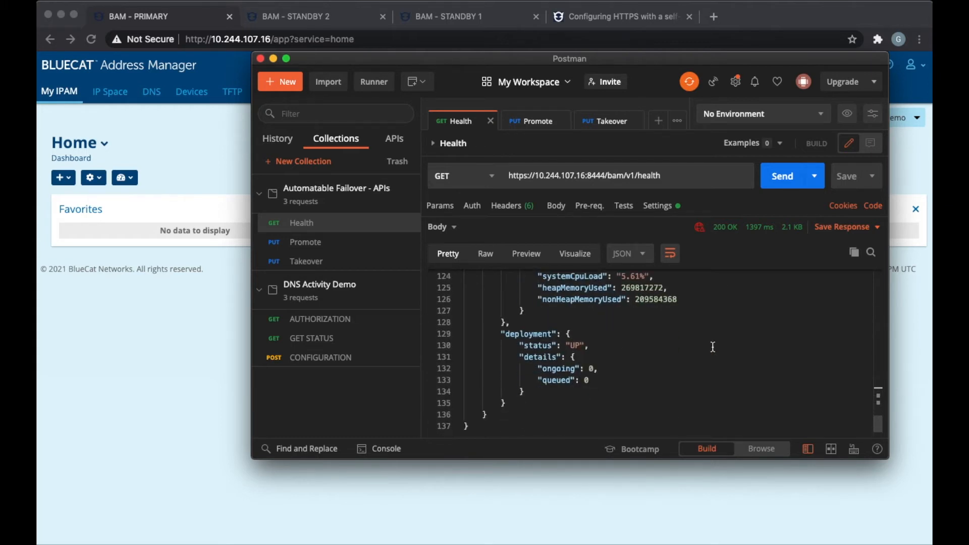
{"action": "scroll", "coordinate": [713, 347], "scroll_direction": "up", "scroll_amount": 12}
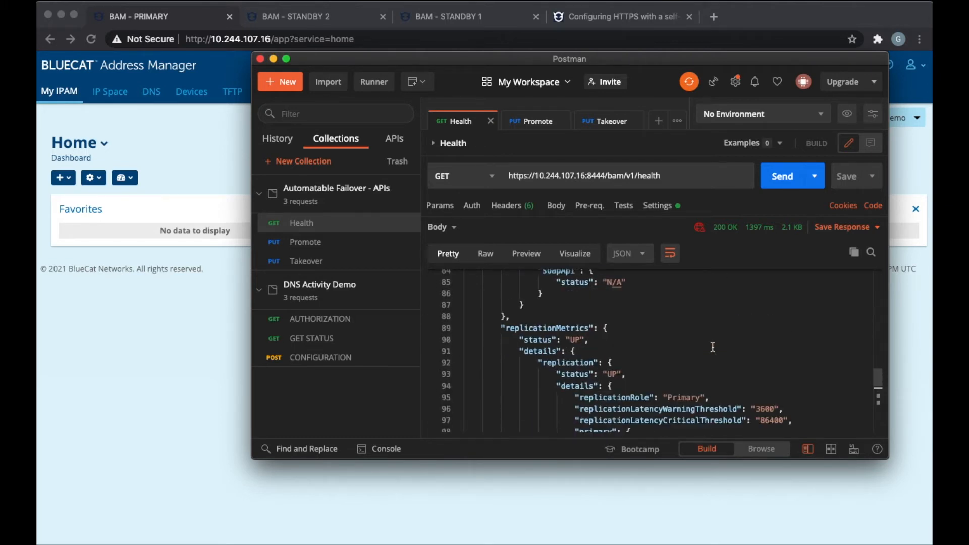
{"action": "scroll", "coordinate": [712, 347], "scroll_direction": "up", "scroll_amount": 1}
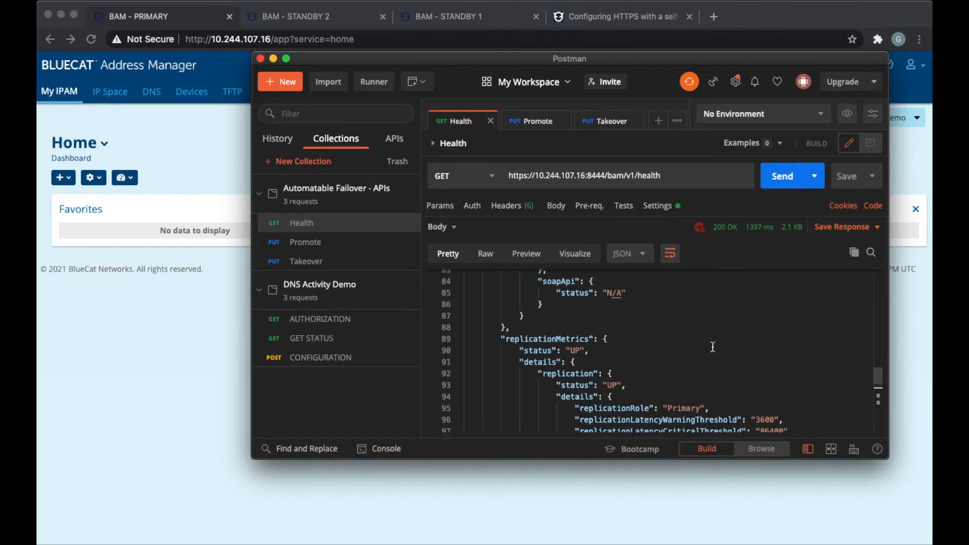
{"action": "scroll", "coordinate": [702, 348], "scroll_direction": "up", "scroll_amount": 8}
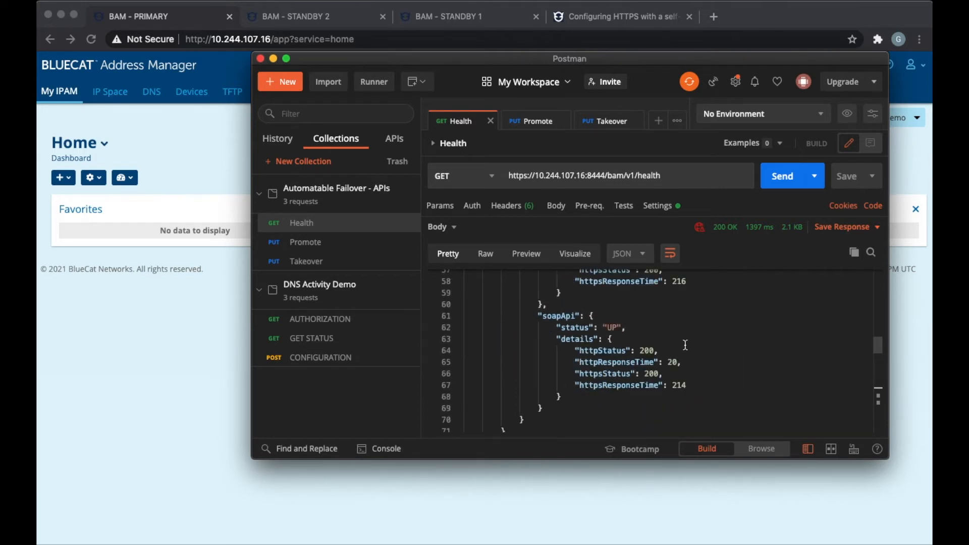
- Change the Health request's address to 10.244.107.17, send it and check the notification description in the response
{"action": "left_click", "coordinate": [583, 176]}
{"action": "key", "text": "BackSpace"}
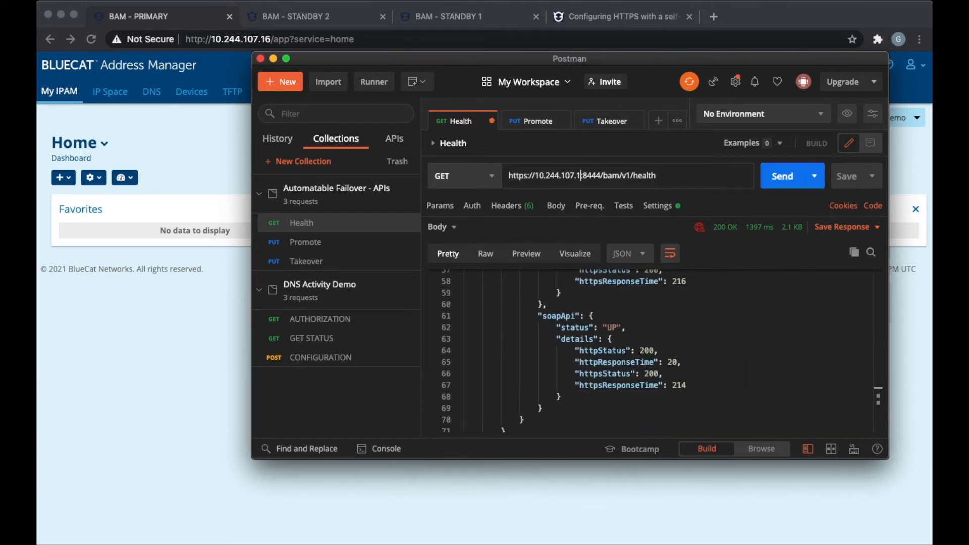
{"action": "type", "text": "7"}
{"action": "left_click", "coordinate": [780, 180]}
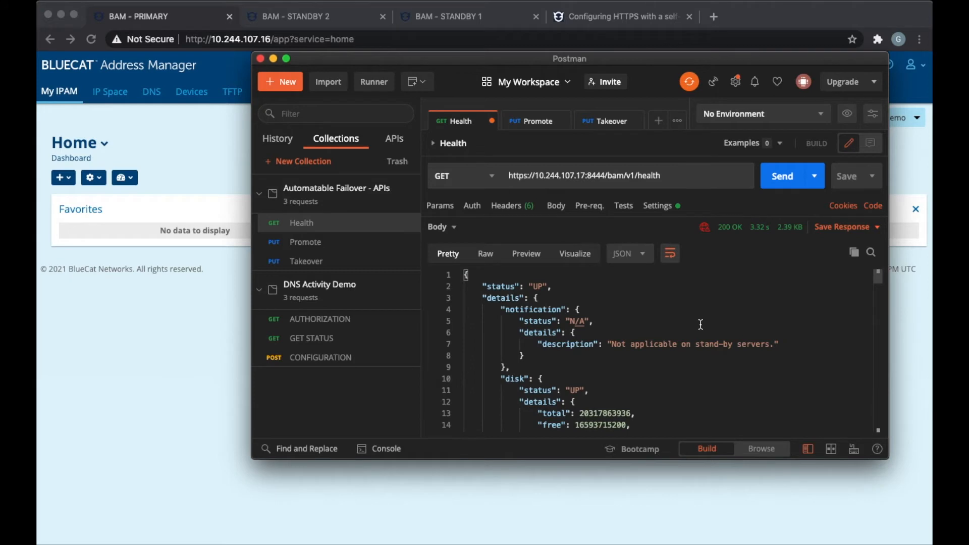
{"action": "left_click_drag", "start_coordinate": [607, 344], "coordinate": [779, 344]}
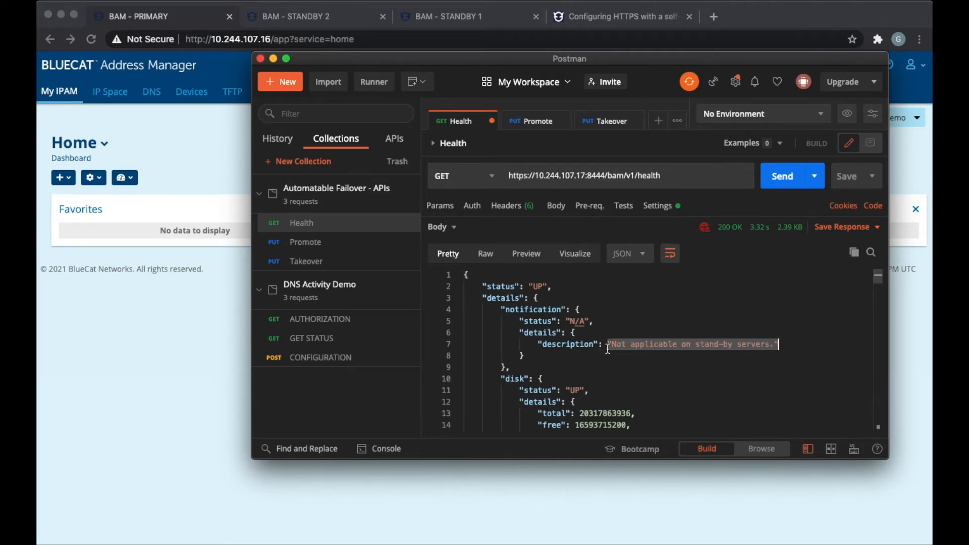
- Examine the disk, local connectivity and primary connectivity sections of the 10.244.107.17 standby server's health response
{"action": "scroll", "coordinate": [610, 348], "scroll_direction": "down", "scroll_amount": 1}
{"action": "scroll", "coordinate": [610, 349], "scroll_direction": "down", "scroll_amount": 6}
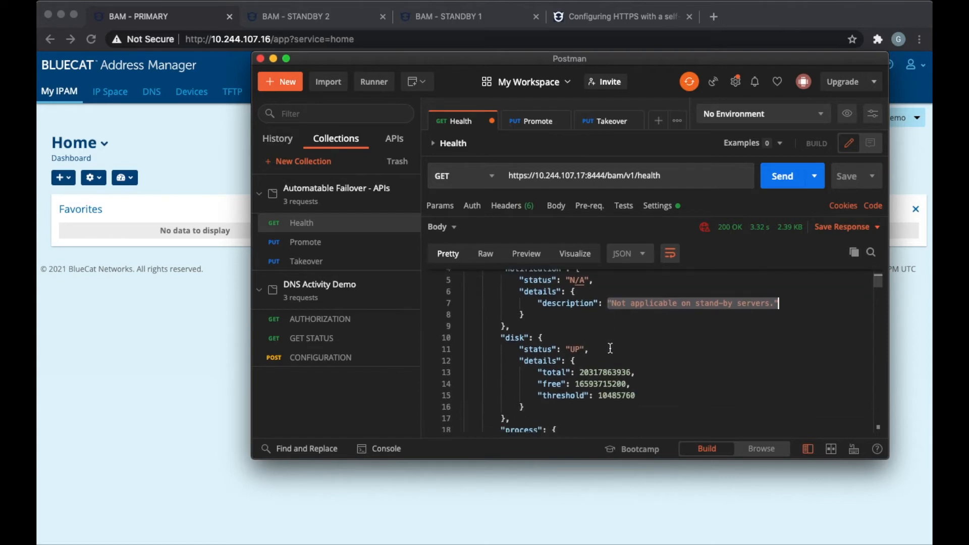
{"action": "scroll", "coordinate": [610, 348], "scroll_direction": "up", "scroll_amount": 3}
{"action": "scroll", "coordinate": [610, 348], "scroll_direction": "down", "scroll_amount": 5}
{"action": "scroll", "coordinate": [610, 348], "scroll_direction": "down", "scroll_amount": 10}
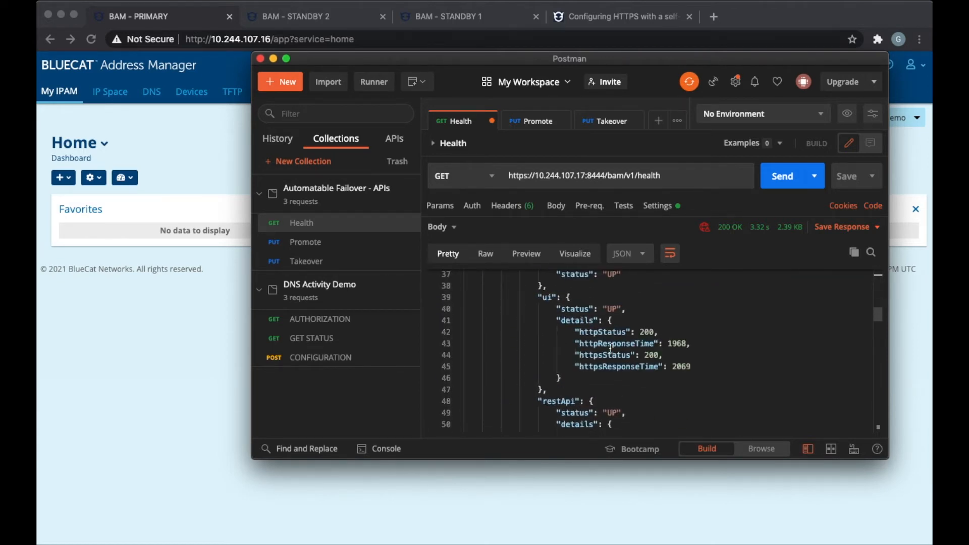
{"action": "scroll", "coordinate": [684, 341], "scroll_direction": "up", "scroll_amount": 2}
{"action": "scroll", "coordinate": [683, 341], "scroll_direction": "down", "scroll_amount": 5}
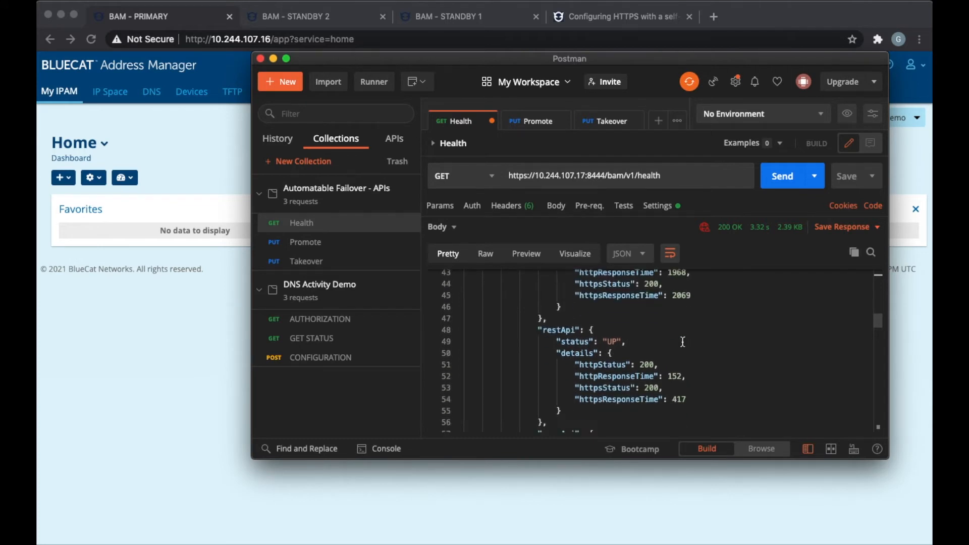
{"action": "scroll", "coordinate": [682, 343], "scroll_direction": "down", "scroll_amount": 4}
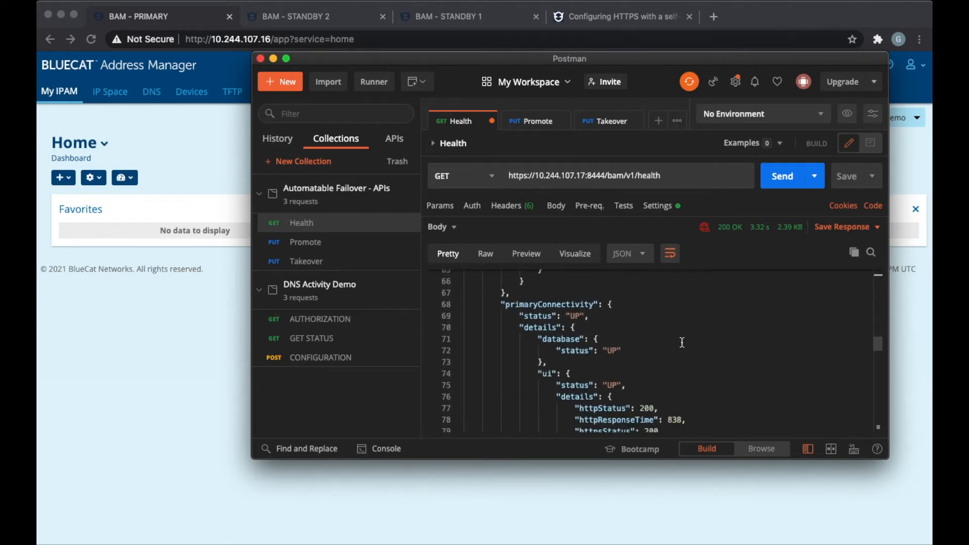
{"action": "scroll", "coordinate": [682, 342], "scroll_direction": "down", "scroll_amount": 6}
{"action": "scroll", "coordinate": [681, 342], "scroll_direction": "down", "scroll_amount": 6}
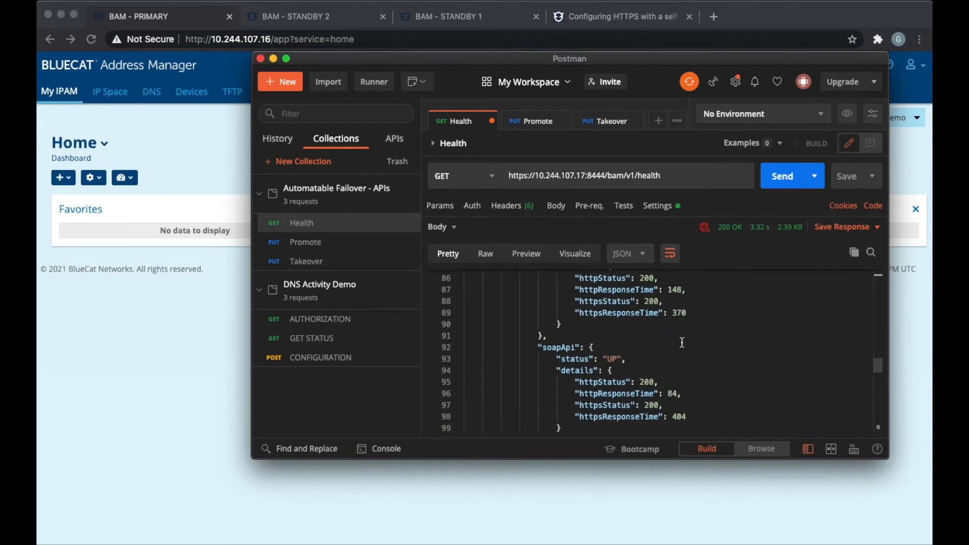
{"action": "scroll", "coordinate": [682, 342], "scroll_direction": "down", "scroll_amount": 2}
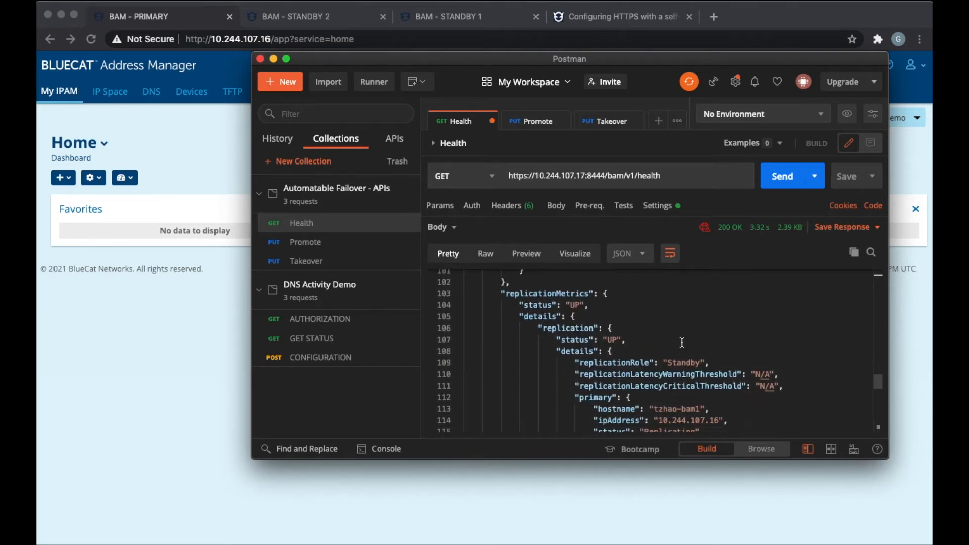
- Examine the replication role, each server's replication status, the watermark and the deployment section of the 10.244.107.17 health response
{"action": "left_click_drag", "start_coordinate": [727, 359], "coordinate": [665, 361]}
{"action": "scroll", "coordinate": [707, 347], "scroll_direction": "down", "scroll_amount": 6}
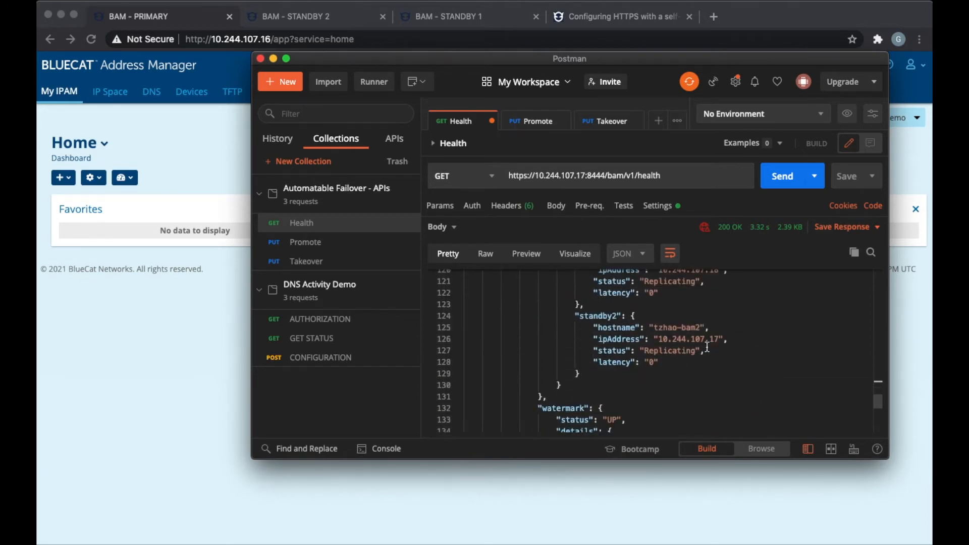
{"action": "left_click_drag", "start_coordinate": [706, 314], "coordinate": [645, 314]}
{"action": "scroll", "coordinate": [763, 343], "scroll_direction": "down", "scroll_amount": 1}
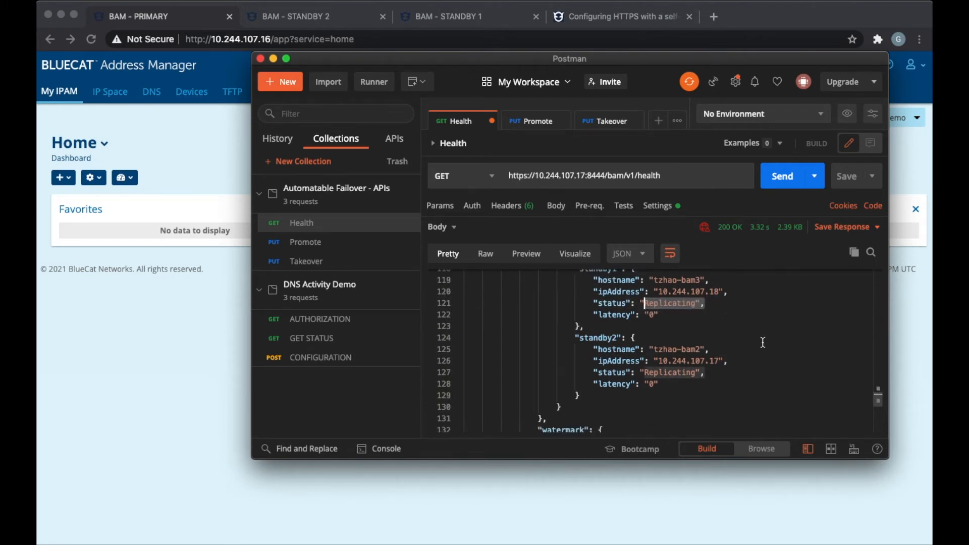
{"action": "scroll", "coordinate": [763, 343], "scroll_direction": "up", "scroll_amount": 2}
{"action": "scroll", "coordinate": [763, 343], "scroll_direction": "down", "scroll_amount": 4}
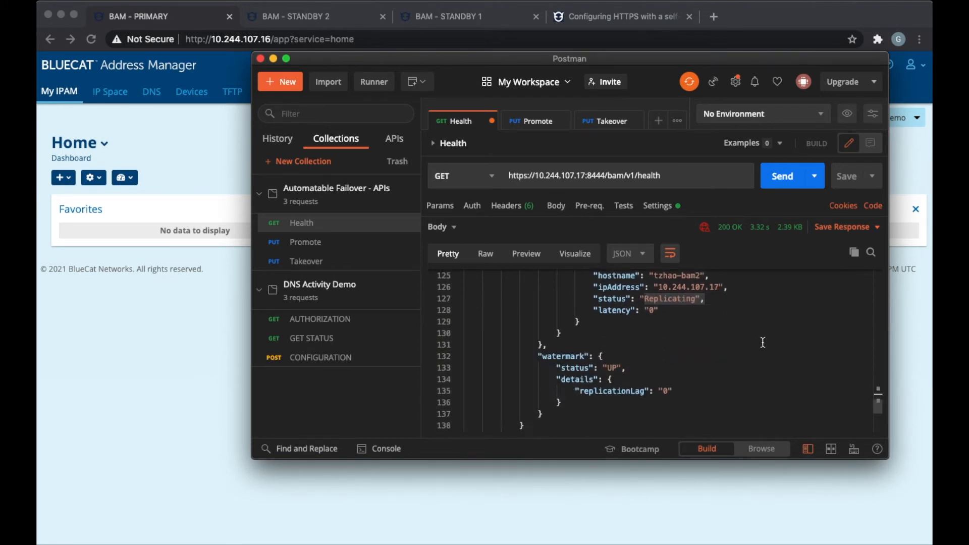
{"action": "scroll", "coordinate": [763, 343], "scroll_direction": "down", "scroll_amount": 5}
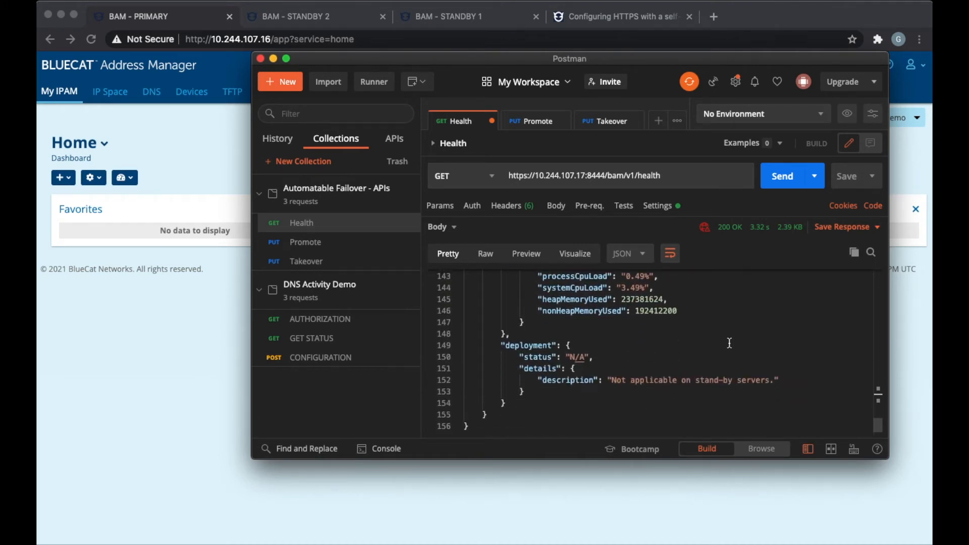
- Change the Health request's address to 10.244.107.18 and send it
{"action": "left_click", "coordinate": [581, 175]}
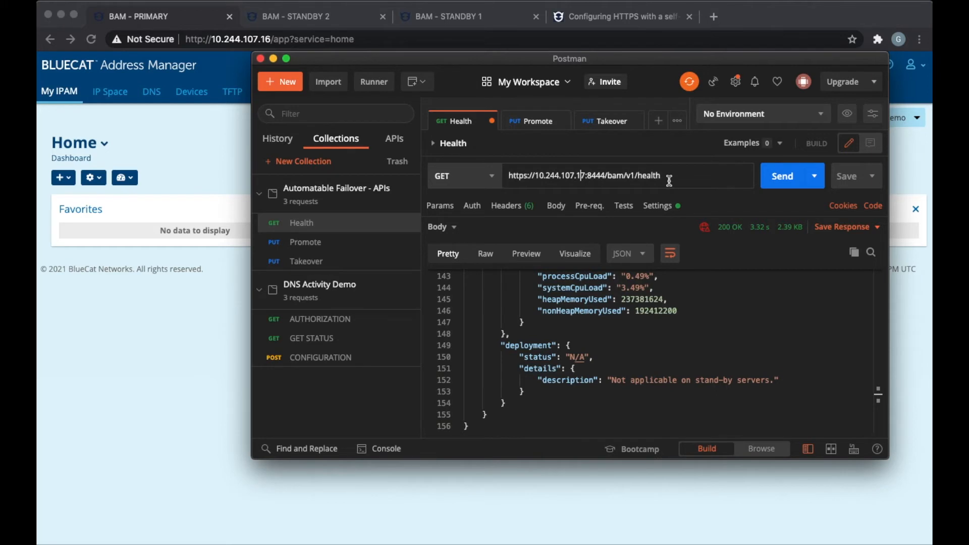
{"action": "key", "text": "Delete"}
{"action": "type", "text": "8"}
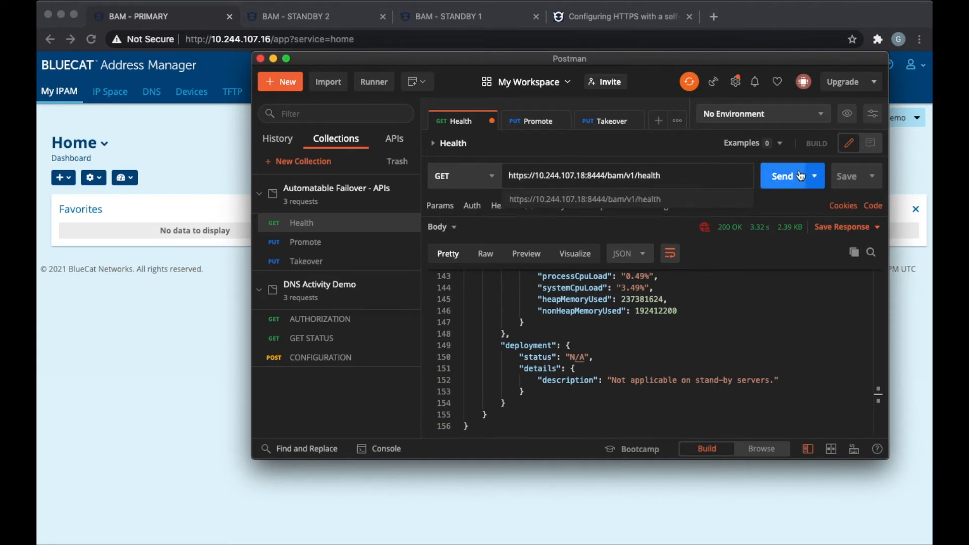
{"action": "left_click", "coordinate": [788, 176]}
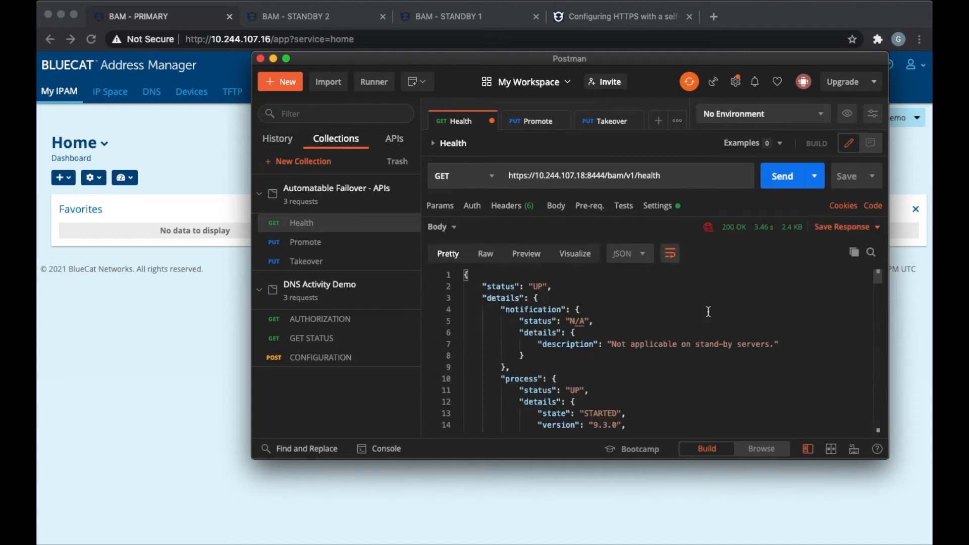
- Examine the 10.244.107.18 health response, including process, memory, local and primary connectivity, replication role and status, and deployment
{"action": "scroll", "coordinate": [686, 342], "scroll_direction": "down", "scroll_amount": 3}
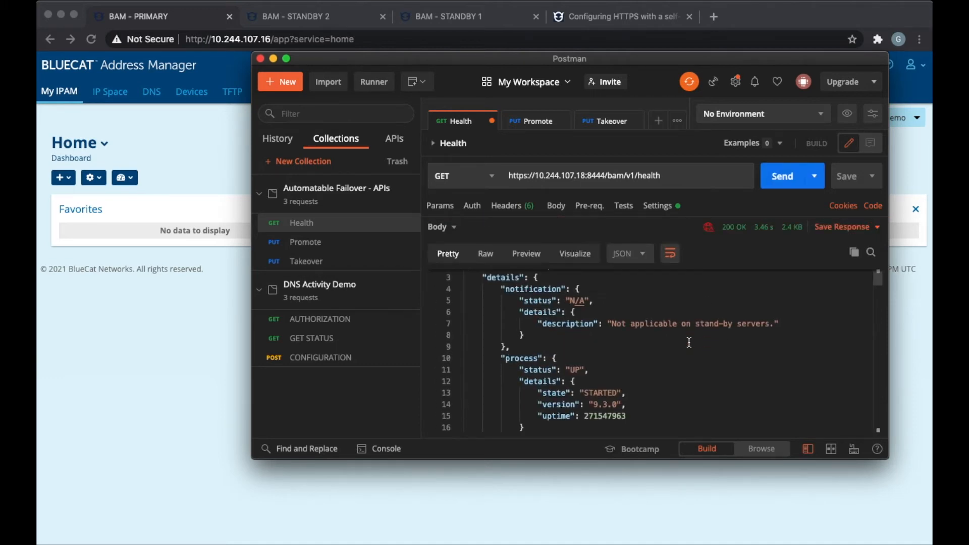
{"action": "scroll", "coordinate": [689, 342], "scroll_direction": "down", "scroll_amount": 10}
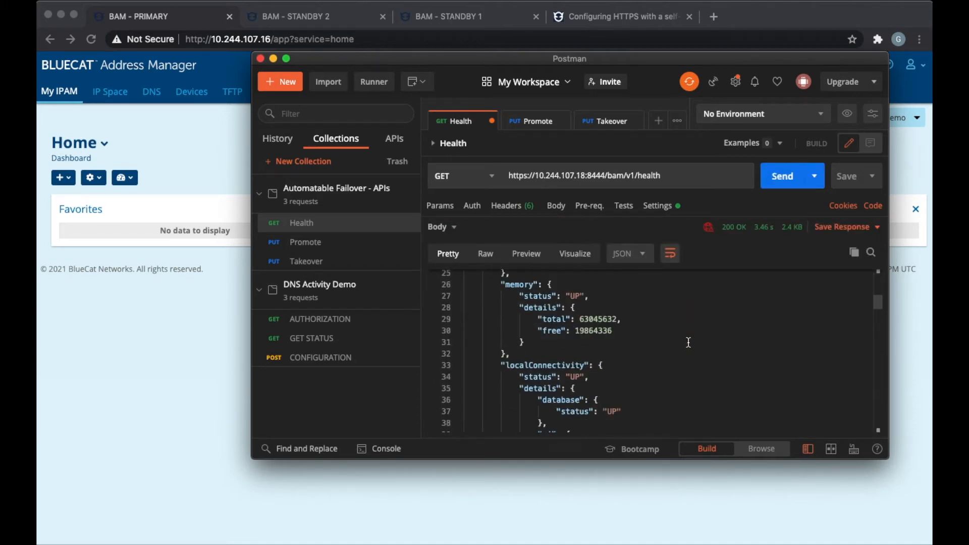
{"action": "scroll", "coordinate": [631, 313], "scroll_direction": "down", "scroll_amount": 6}
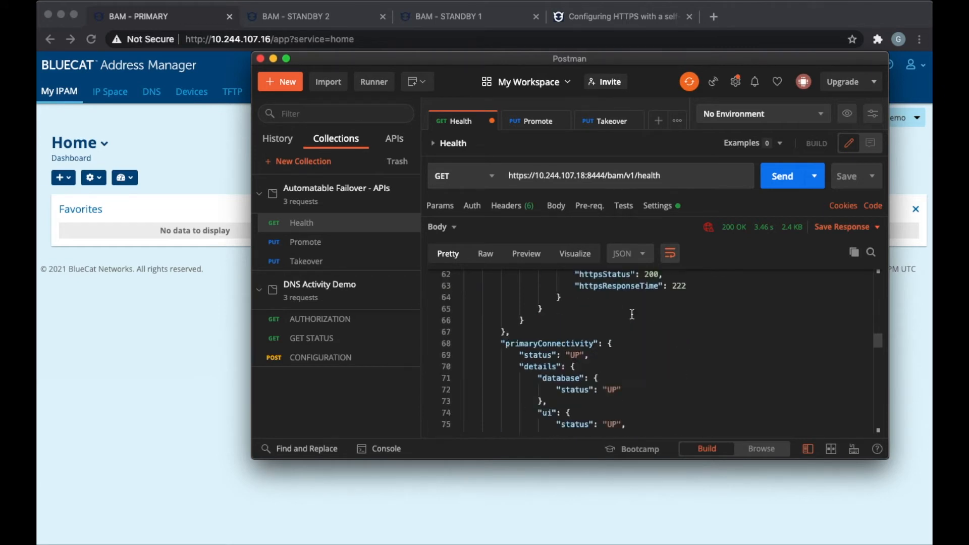
{"action": "scroll", "coordinate": [631, 316], "scroll_direction": "down", "scroll_amount": 6}
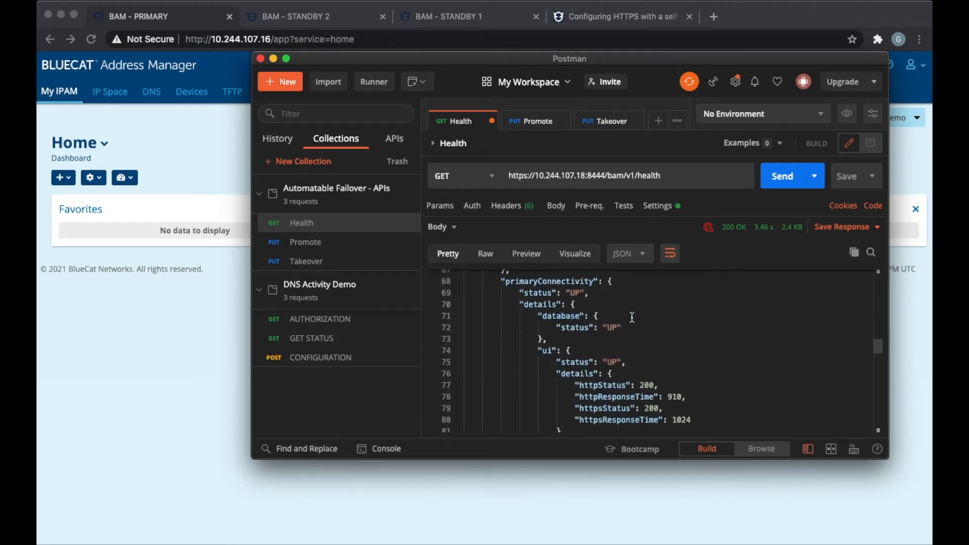
{"action": "scroll", "coordinate": [632, 317], "scroll_direction": "down", "scroll_amount": 11}
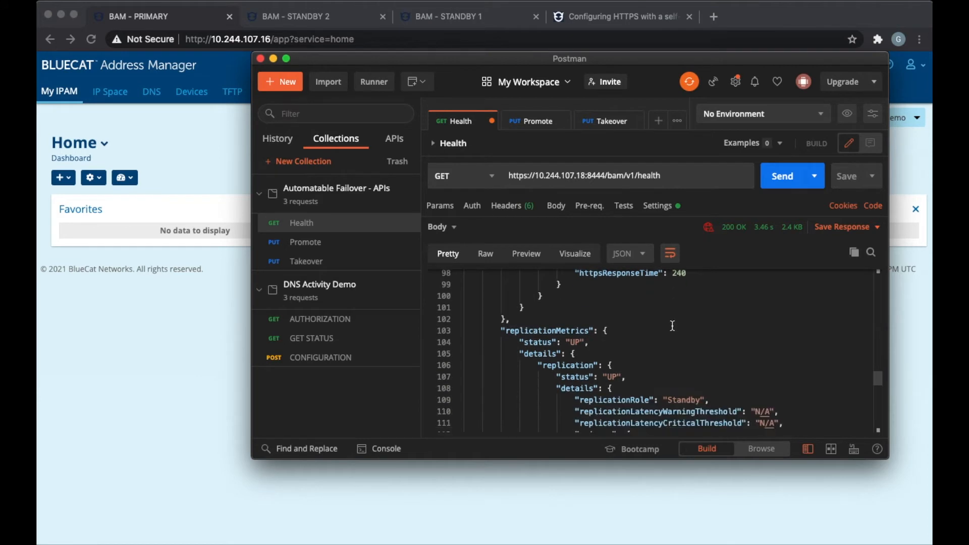
{"action": "left_click_drag", "start_coordinate": [709, 314], "coordinate": [658, 313]}
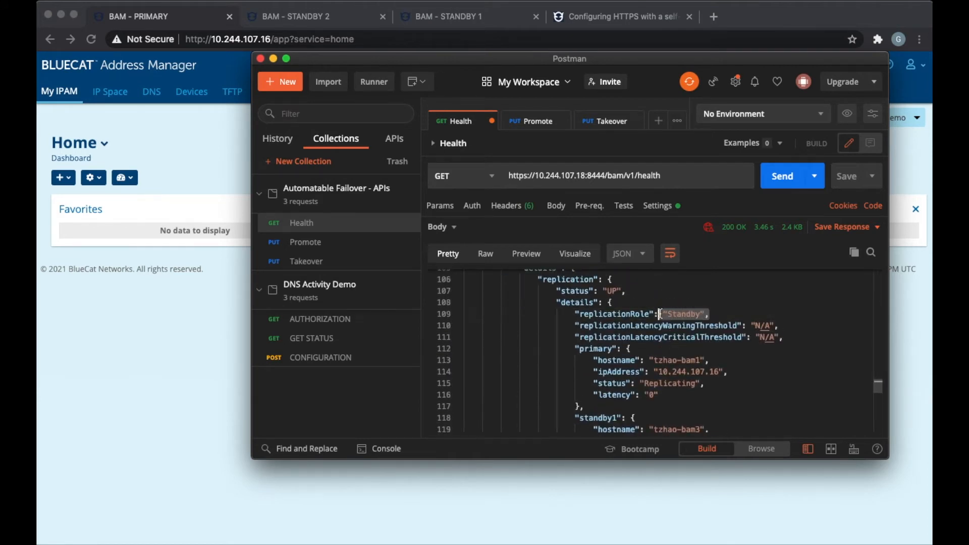
{"action": "scroll", "coordinate": [726, 362], "scroll_direction": "down", "scroll_amount": 1}
{"action": "double_click", "coordinate": [662, 353]}
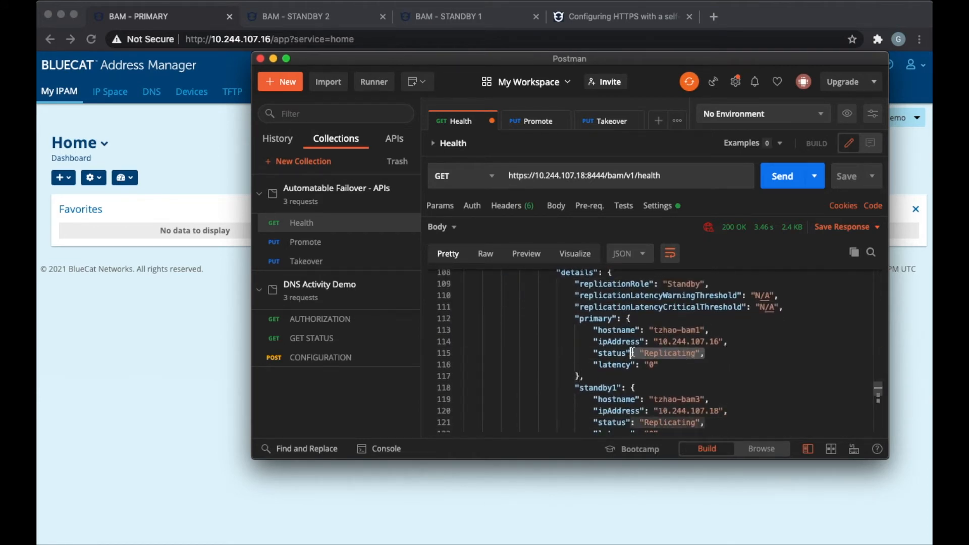
{"action": "scroll", "coordinate": [662, 351], "scroll_direction": "down", "scroll_amount": 8}
{"action": "scroll", "coordinate": [663, 350], "scroll_direction": "down", "scroll_amount": 3}
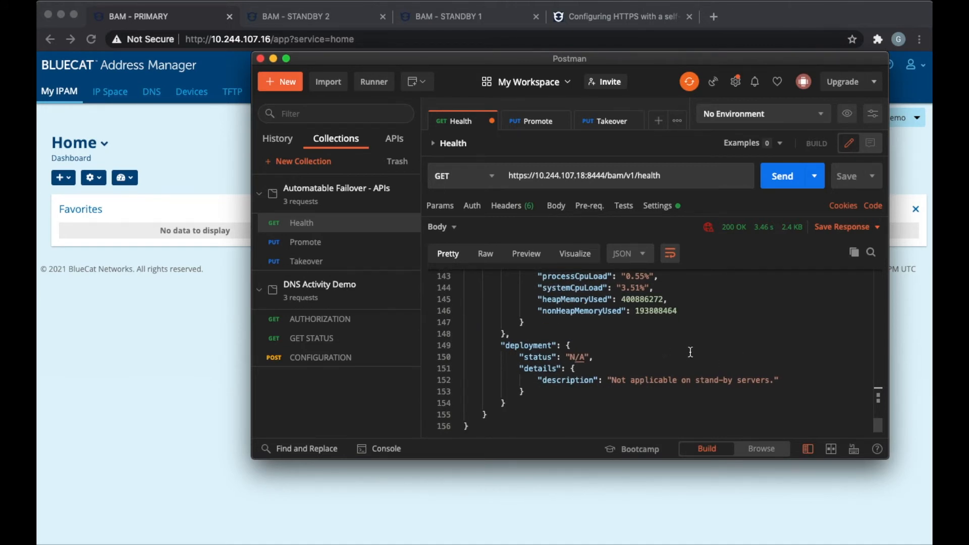
{"action": "key", "text": "super+Tab"}
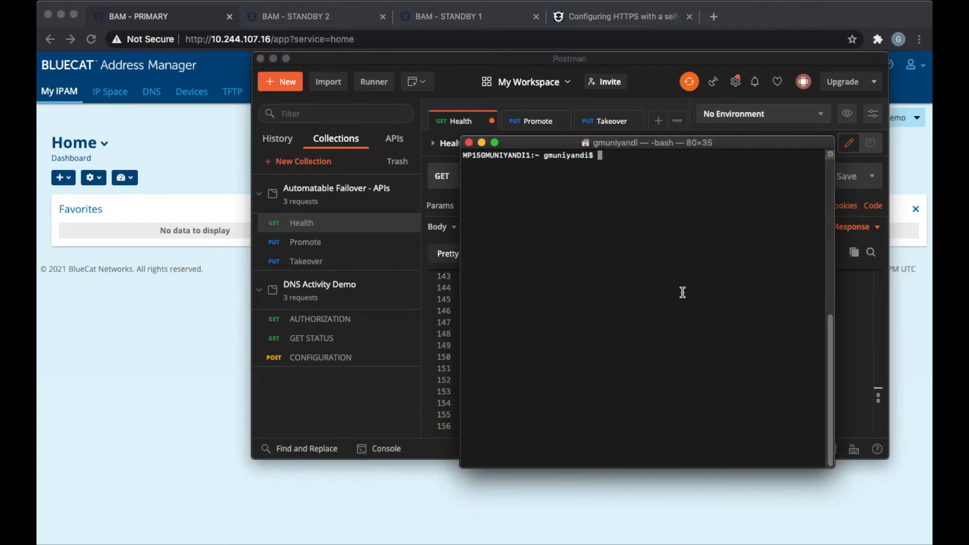
{"action": "type", "text": "ssh root@10.244.10"}
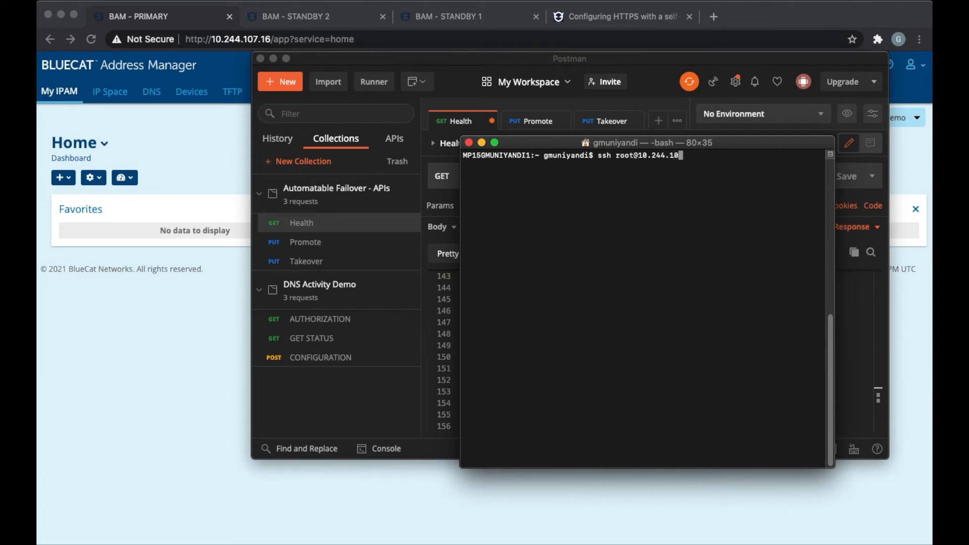
{"action": "type", "text": "7.16"}
{"action": "key", "text": "Return"}
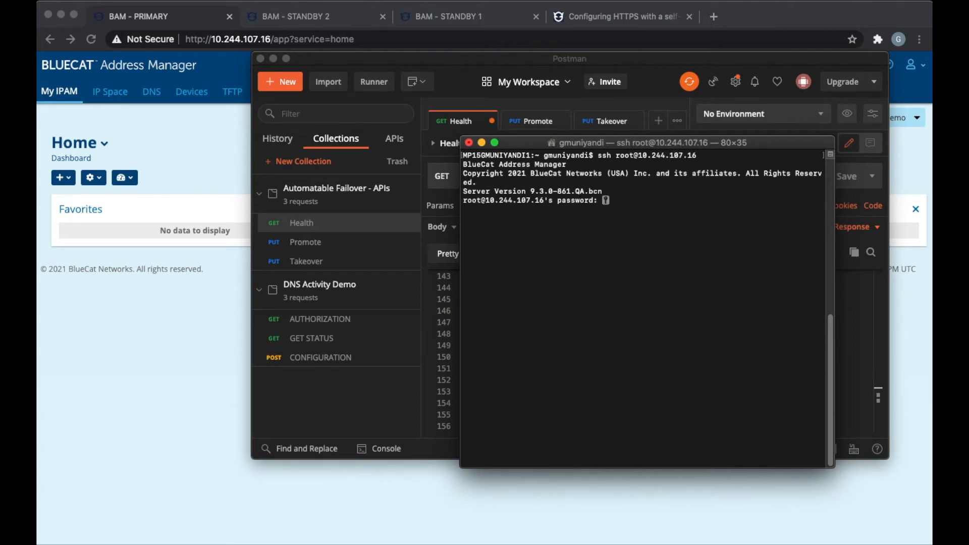
{"action": "key", "text": "Return"}
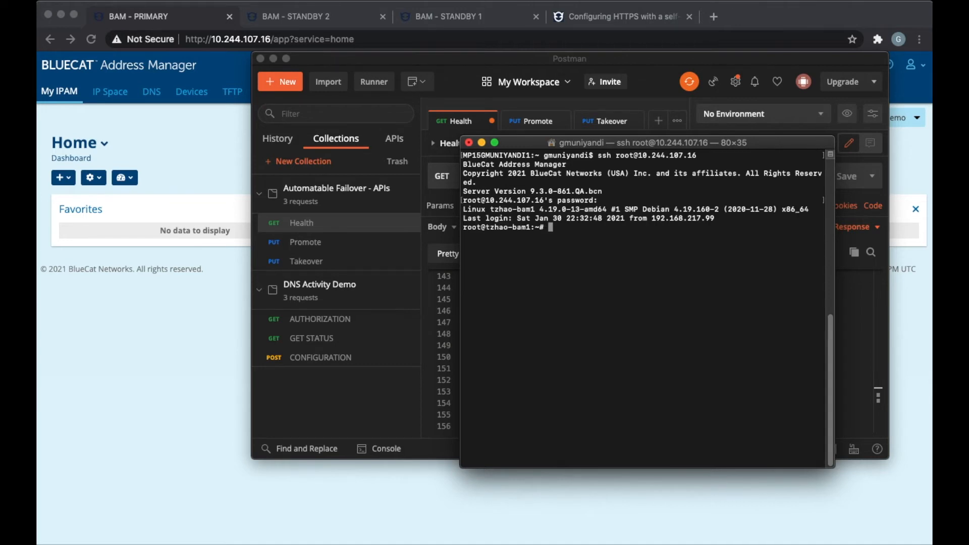
{"action": "key", "text": "Return"}
{"action": "key", "text": "Return"}
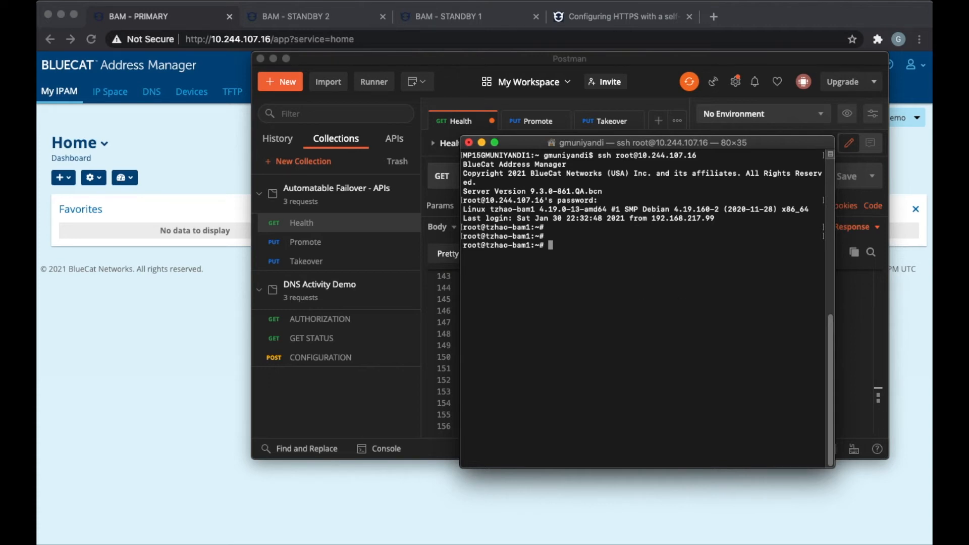
- Try to run the proteus command on the primary server
{"action": "left_click", "coordinate": [630, 302]}
{"action": "type", "text": "proteus"}
{"action": "key", "text": "Return"}
- Run proteusServer.sh without an argument on the primary server to look up its usage options
{"action": "key", "text": "Up"}
{"action": "key", "text": "Up"}
{"action": "key", "text": "Up"}
{"action": "key", "text": "Up"}
{"action": "key", "text": "Up"}
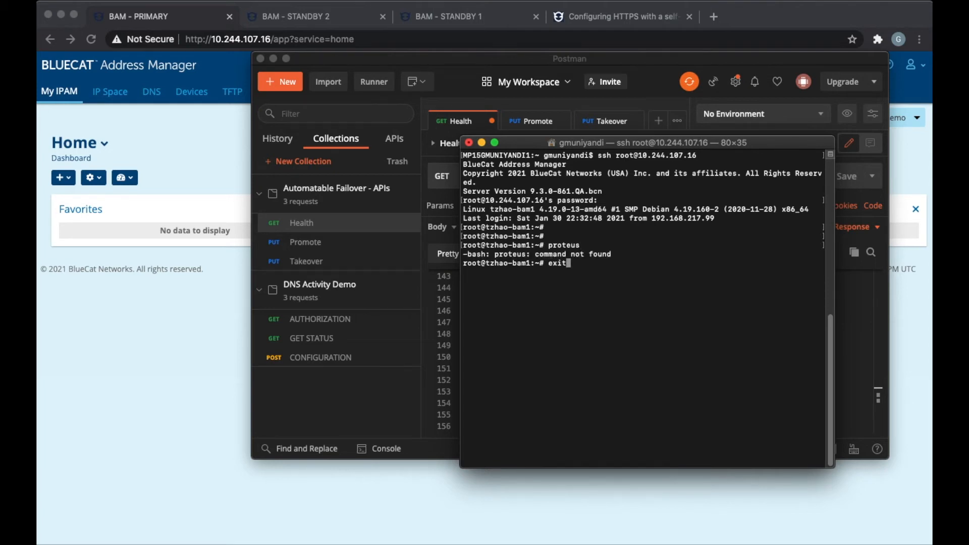
{"action": "key", "text": "Down"}
{"action": "key", "text": "Return"}
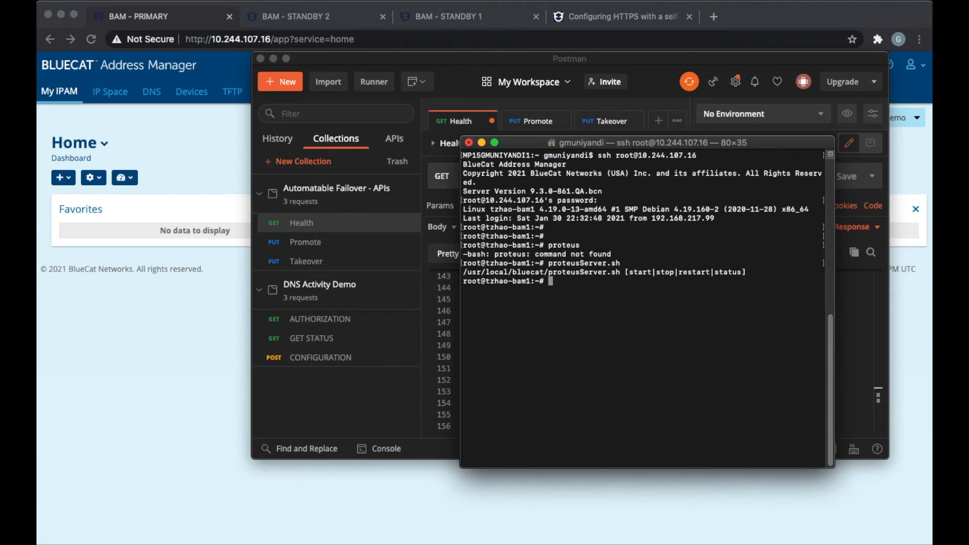
- Stop the primary server's Address Manager service by running proteusServer.sh stop
{"action": "key", "text": "Up"}
{"action": "type", "text": "stop"}
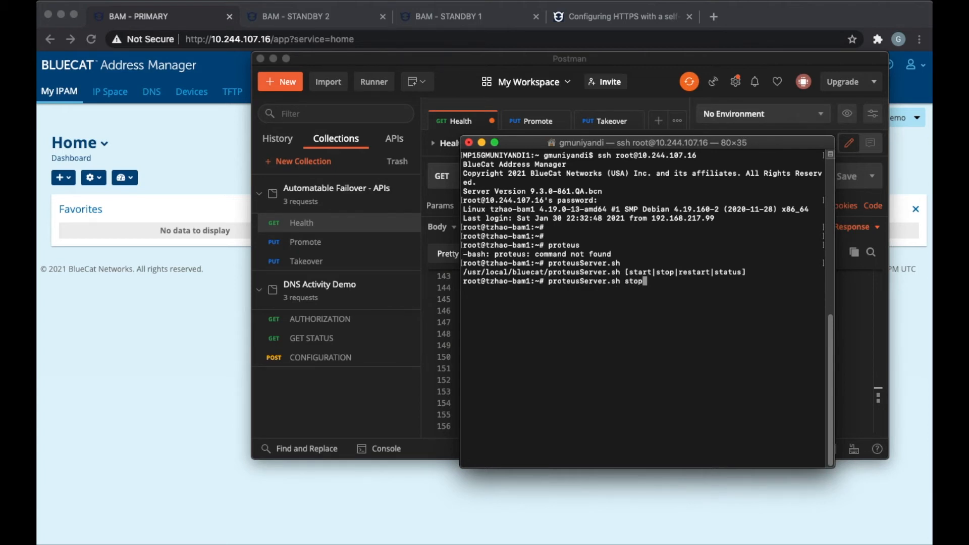
{"action": "key", "text": "Return"}
- Move the terminal window aside to uncover Postman and change the Health request's address to 10.244.107.16
{"action": "mouse_move", "coordinate": [680, 145]}
{"action": "left_mouse_down"}
{"action": "mouse_move", "coordinate": [500, 156]}
{"action": "mouse_move", "coordinate": [267, 139]}
{"action": "left_mouse_up"}
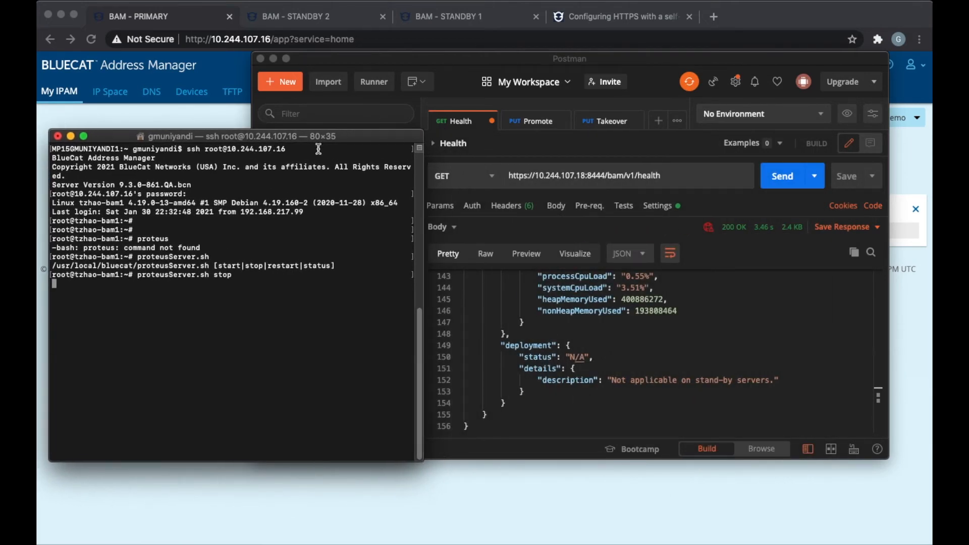
{"action": "left_click", "coordinate": [638, 183]}
{"action": "left_click", "coordinate": [584, 176]}
{"action": "key", "text": "BackSpace"}
{"action": "type", "text": "6"}
{"action": "left_click", "coordinate": [702, 183]}
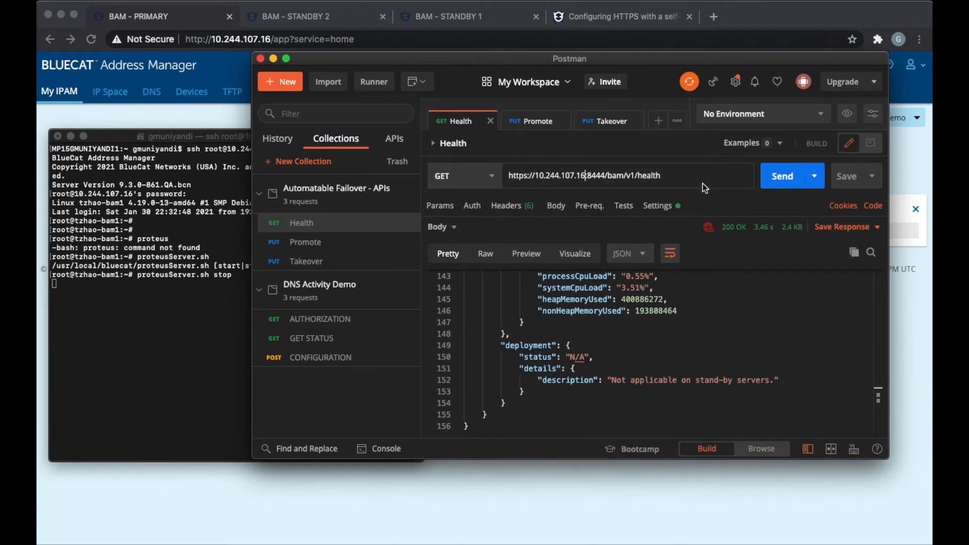
{"action": "left_click", "coordinate": [701, 182]}
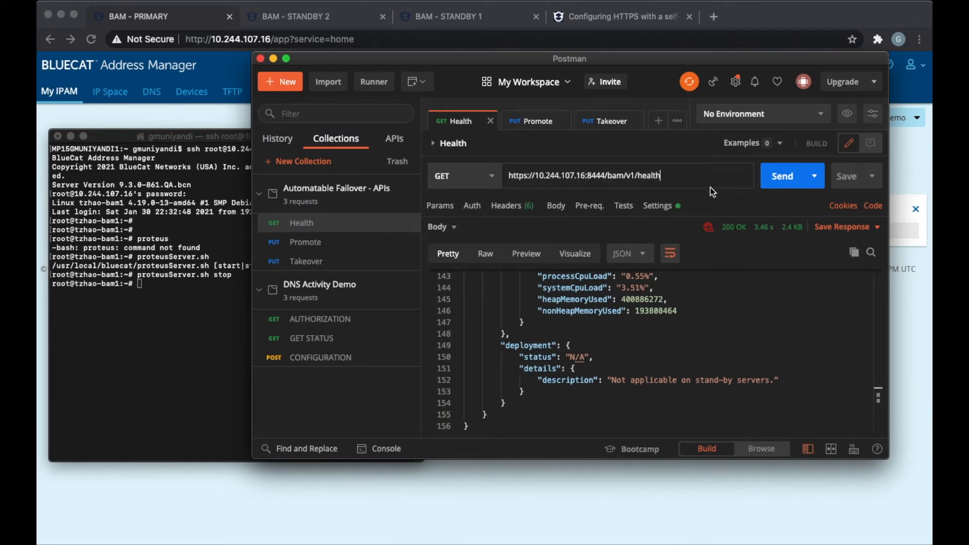
- Send the Health request to the stopped primary server and bring the start of the response into view
{"action": "left_click", "coordinate": [166, 307]}
{"action": "left_click", "coordinate": [788, 182]}
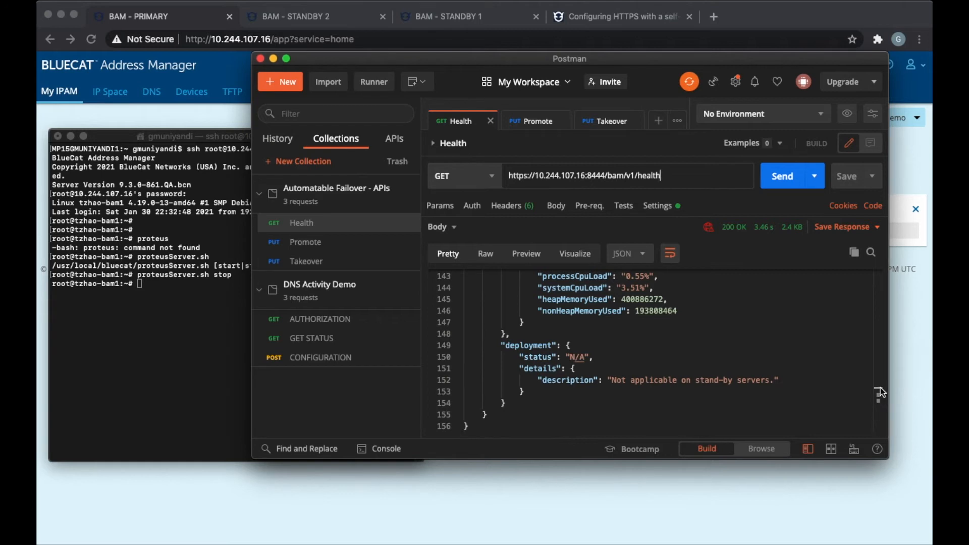
{"action": "left_click_drag", "start_coordinate": [878, 425], "coordinate": [880, 276]}
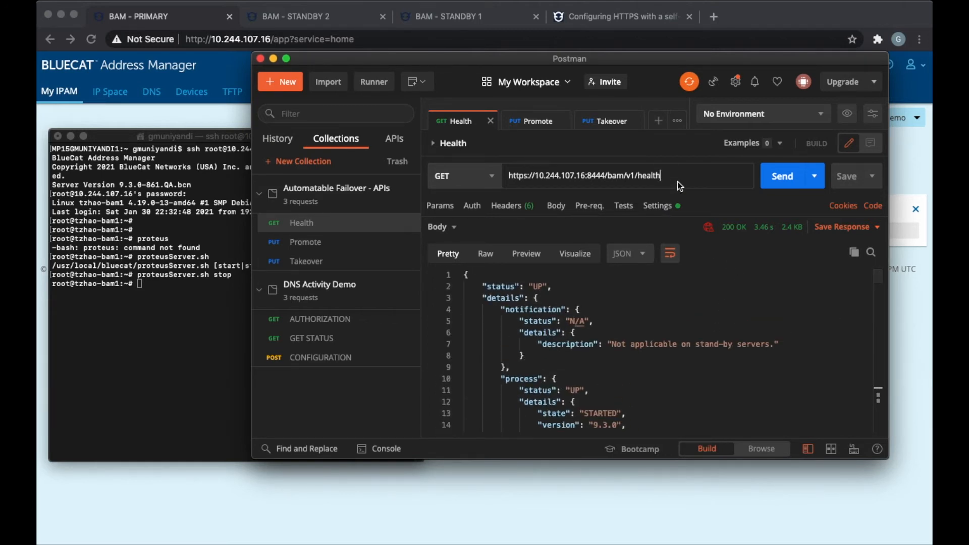
{"action": "left_click", "coordinate": [787, 177]}
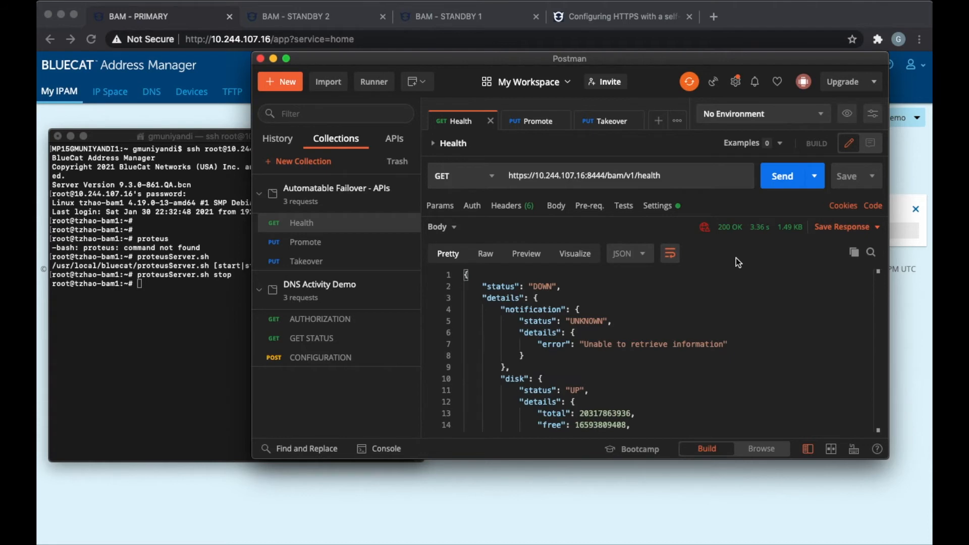
- Examine the stopped primary's Health response from the overall status through local connectivity and replication to the deployment section, highlighting the status and replication error
{"action": "left_click_drag", "start_coordinate": [530, 286], "coordinate": [561, 286]}
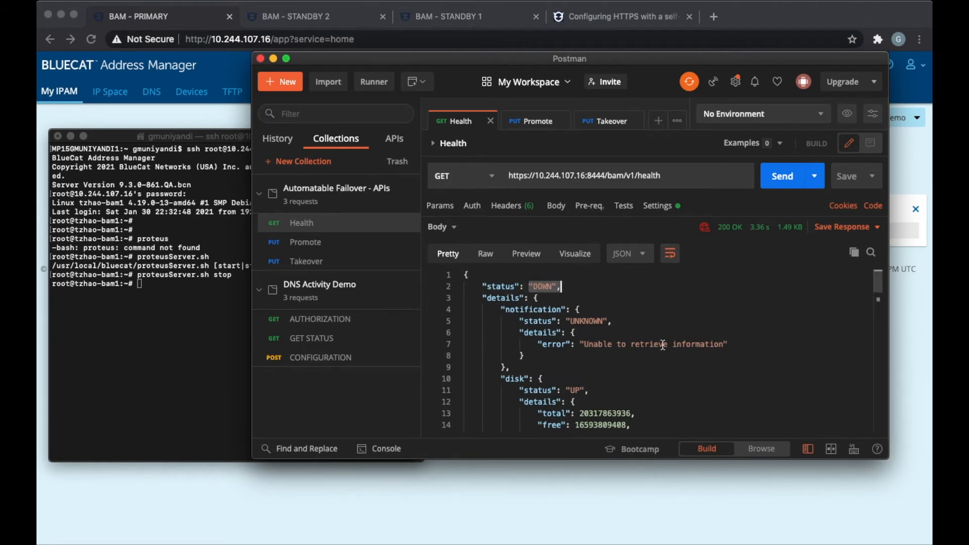
{"action": "scroll", "coordinate": [663, 346], "scroll_direction": "down", "scroll_amount": 5}
{"action": "scroll", "coordinate": [659, 361], "scroll_direction": "down", "scroll_amount": 5}
{"action": "scroll", "coordinate": [659, 361], "scroll_direction": "down", "scroll_amount": 3}
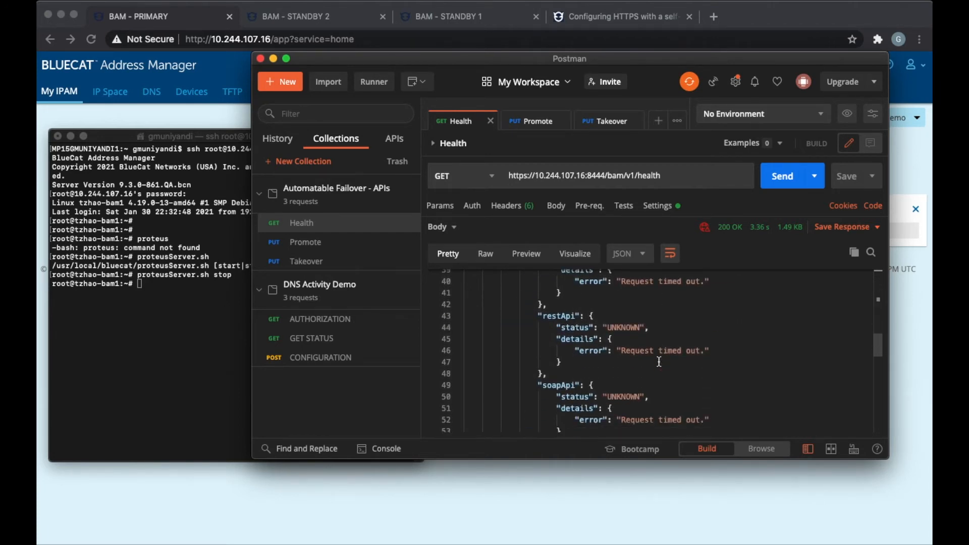
{"action": "scroll", "coordinate": [659, 361], "scroll_direction": "up", "scroll_amount": 6}
{"action": "scroll", "coordinate": [657, 362], "scroll_direction": "down", "scroll_amount": 1}
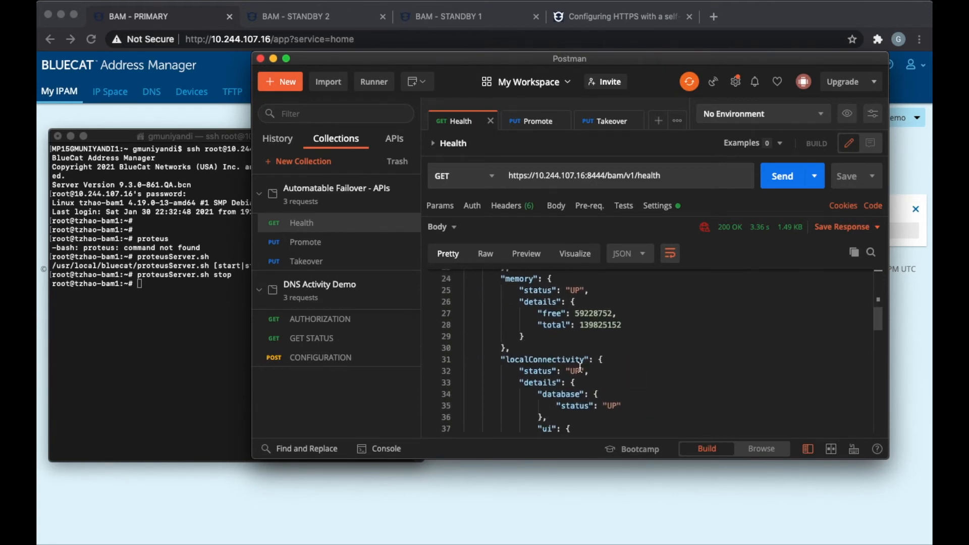
{"action": "scroll", "coordinate": [580, 367], "scroll_direction": "down", "scroll_amount": 3}
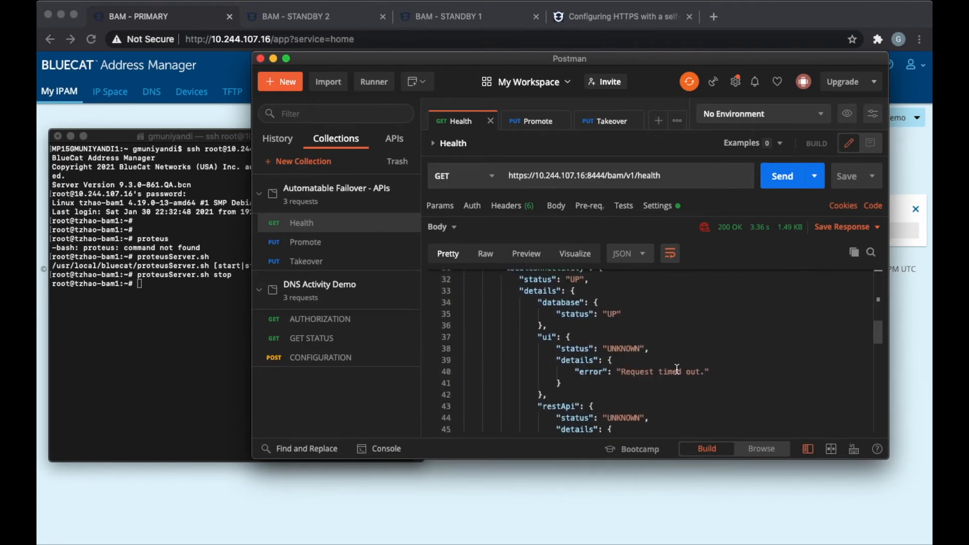
{"action": "scroll", "coordinate": [677, 369], "scroll_direction": "down", "scroll_amount": 1}
{"action": "scroll", "coordinate": [677, 369], "scroll_direction": "down", "scroll_amount": 10}
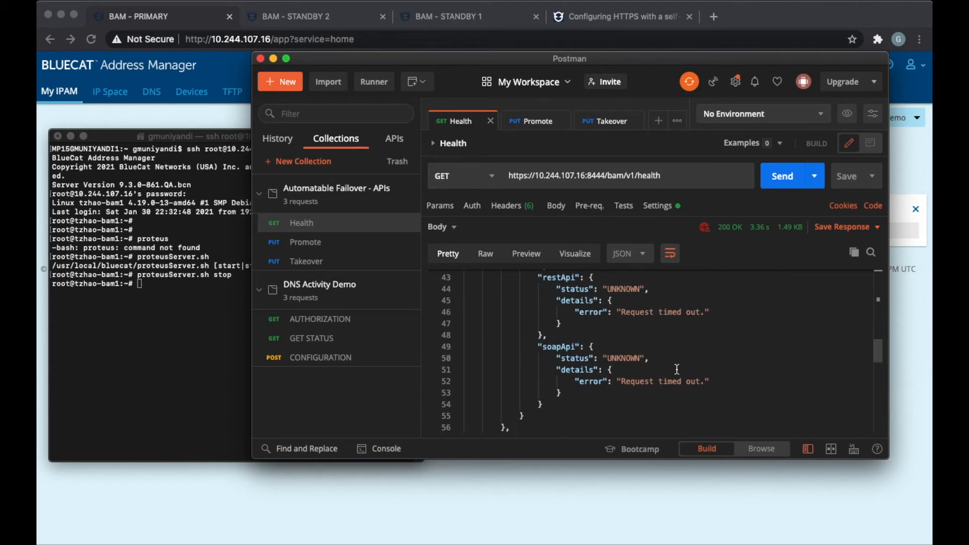
{"action": "scroll", "coordinate": [677, 370], "scroll_direction": "down", "scroll_amount": 3}
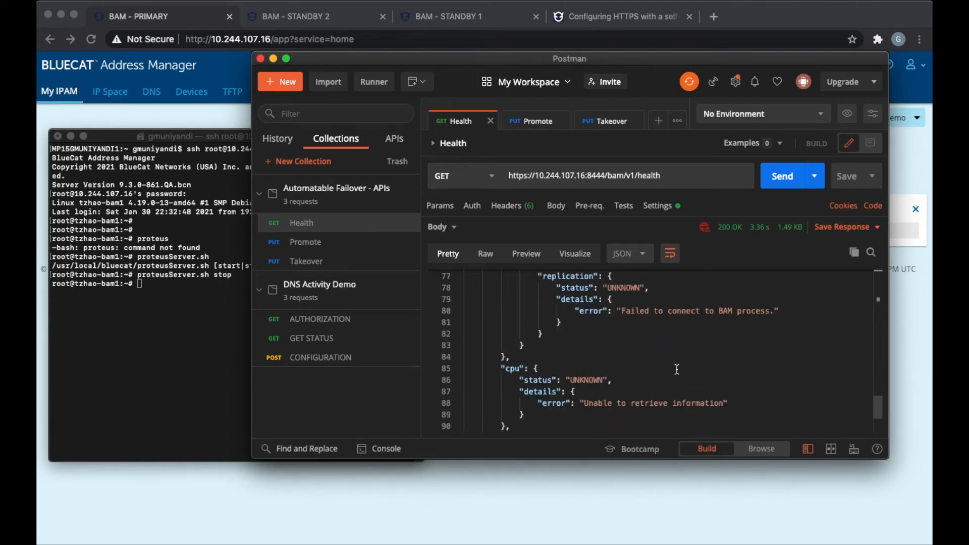
{"action": "left_click_drag", "start_coordinate": [621, 310], "coordinate": [775, 310]}
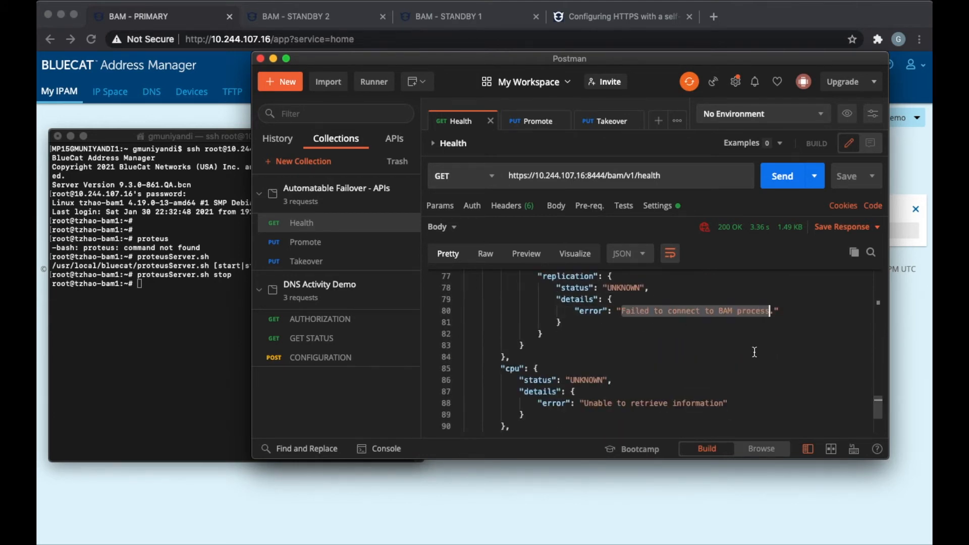
{"action": "scroll", "coordinate": [751, 356], "scroll_direction": "down", "scroll_amount": 3}
{"action": "scroll", "coordinate": [750, 356], "scroll_direction": "down", "scroll_amount": 1}
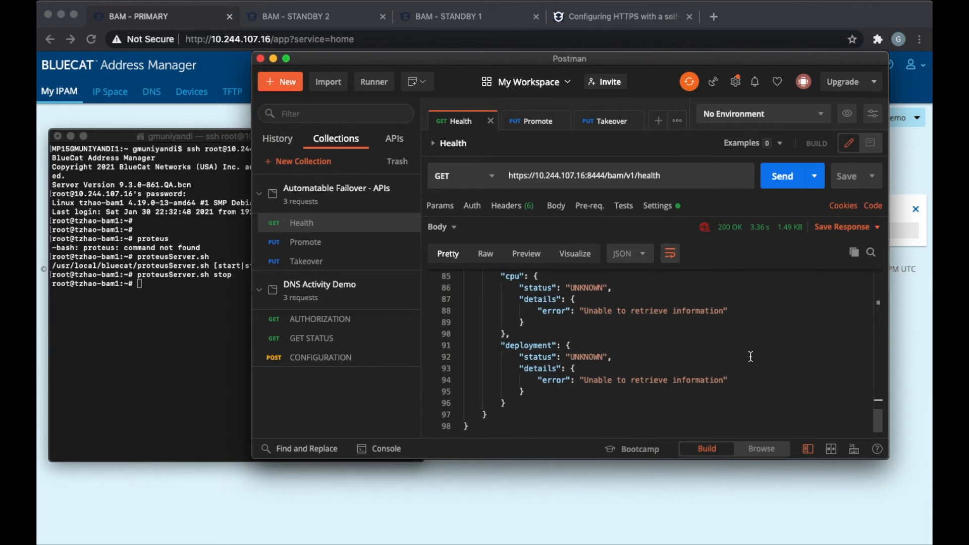
- Change the Health request's address to 10.244.107.17 and send it to query that standby server
{"action": "left_click", "coordinate": [580, 175]}
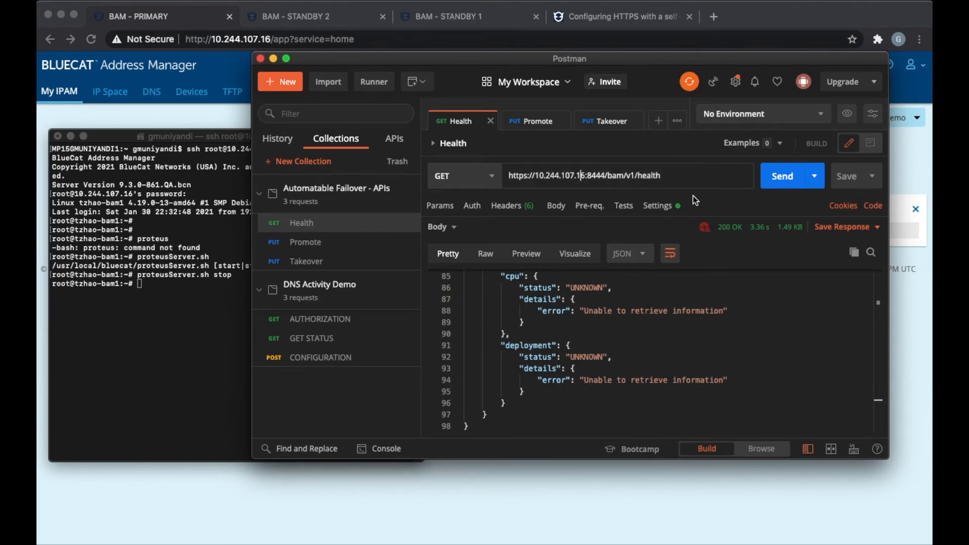
{"action": "key", "text": "Delete"}
{"action": "type", "text": "7"}
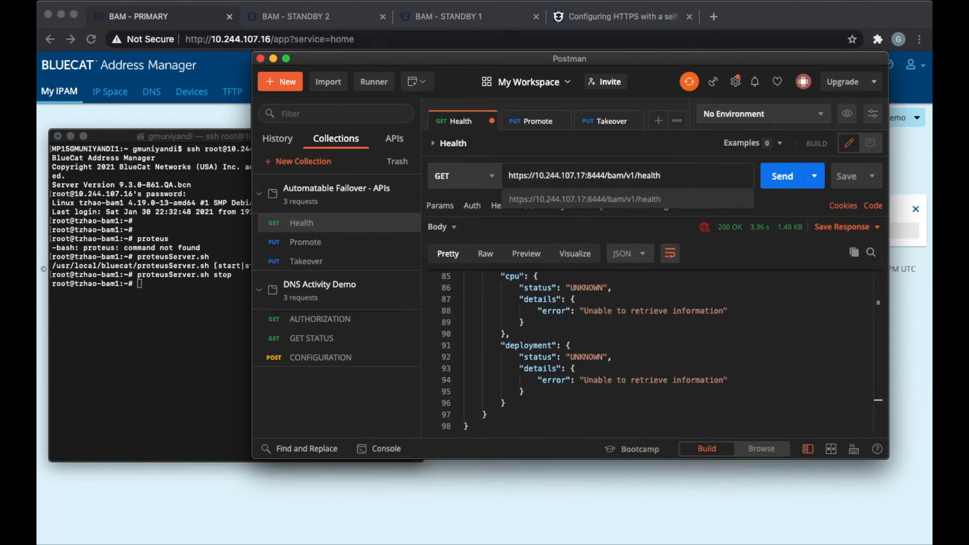
{"action": "left_click", "coordinate": [795, 184]}
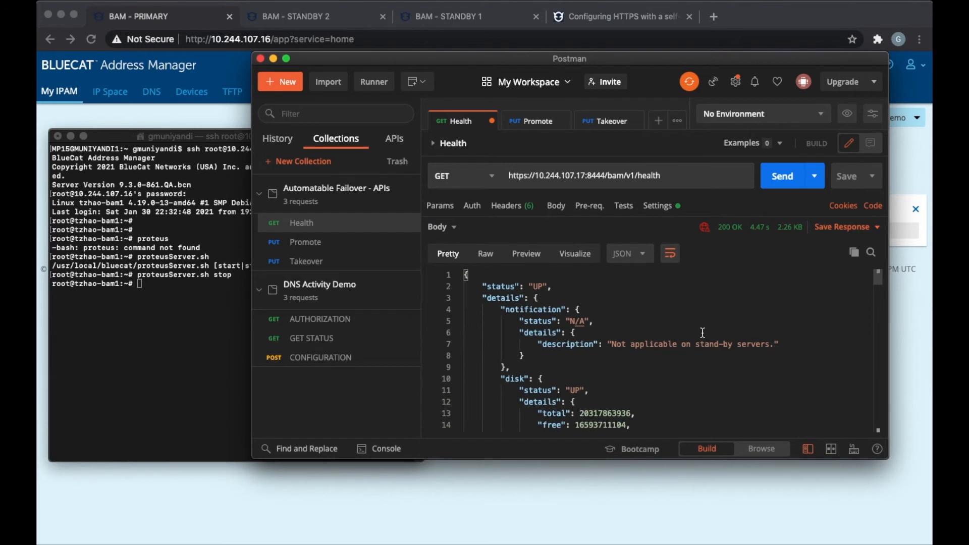
- Examine the standby's Health response, covering its local connectivity, the primaryConnectivity section and the replication details
{"action": "scroll", "coordinate": [686, 354], "scroll_direction": "down", "scroll_amount": 5}
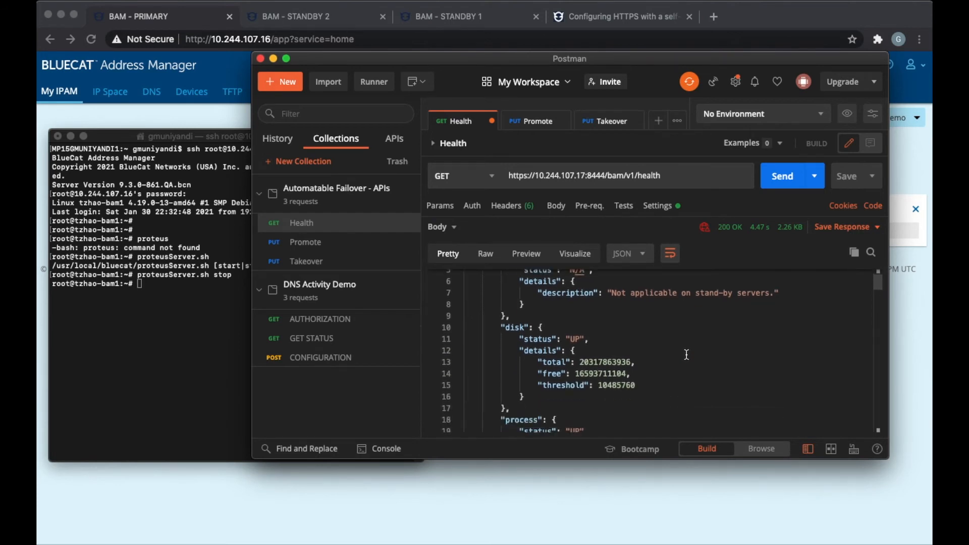
{"action": "scroll", "coordinate": [686, 354], "scroll_direction": "down", "scroll_amount": 3}
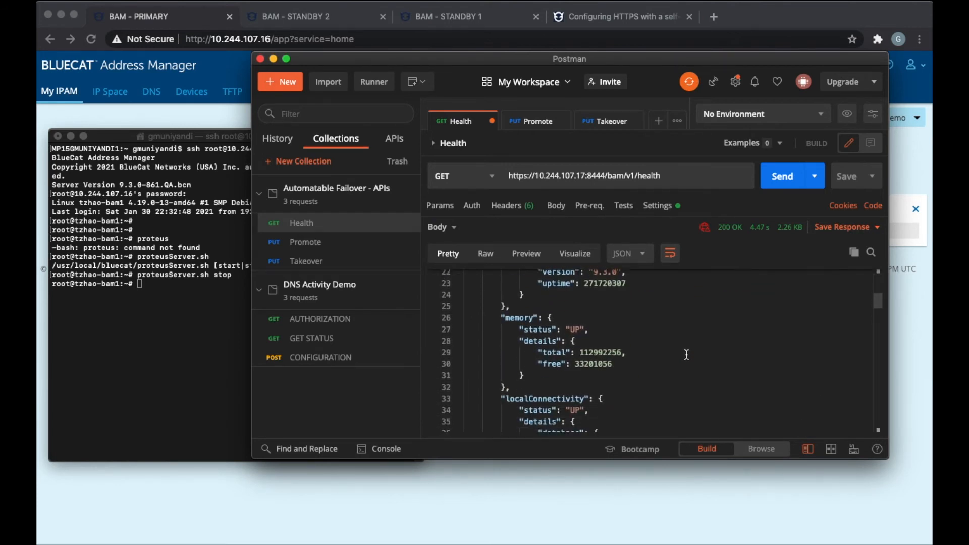
{"action": "scroll", "coordinate": [687, 355], "scroll_direction": "down", "scroll_amount": 4}
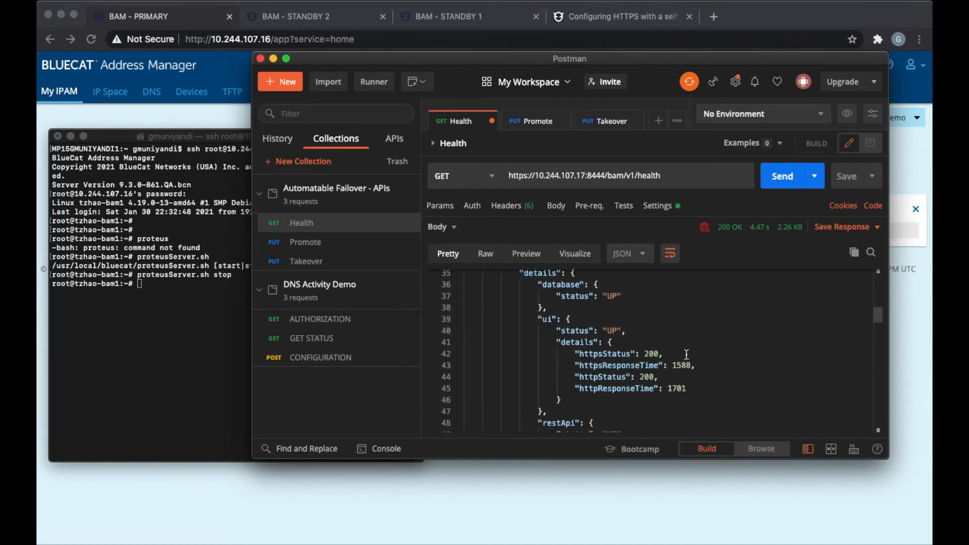
{"action": "scroll", "coordinate": [686, 354], "scroll_direction": "down", "scroll_amount": 4}
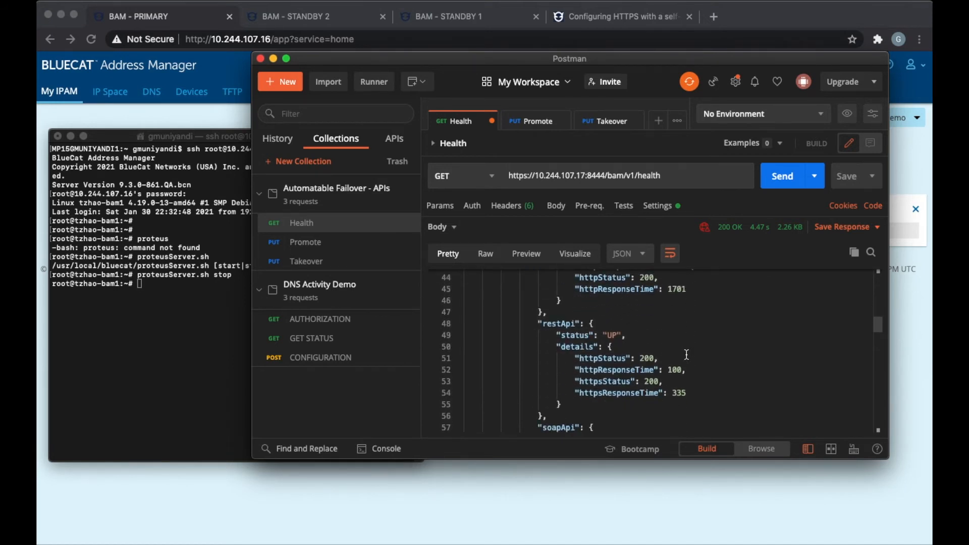
{"action": "scroll", "coordinate": [686, 355], "scroll_direction": "down", "scroll_amount": 4}
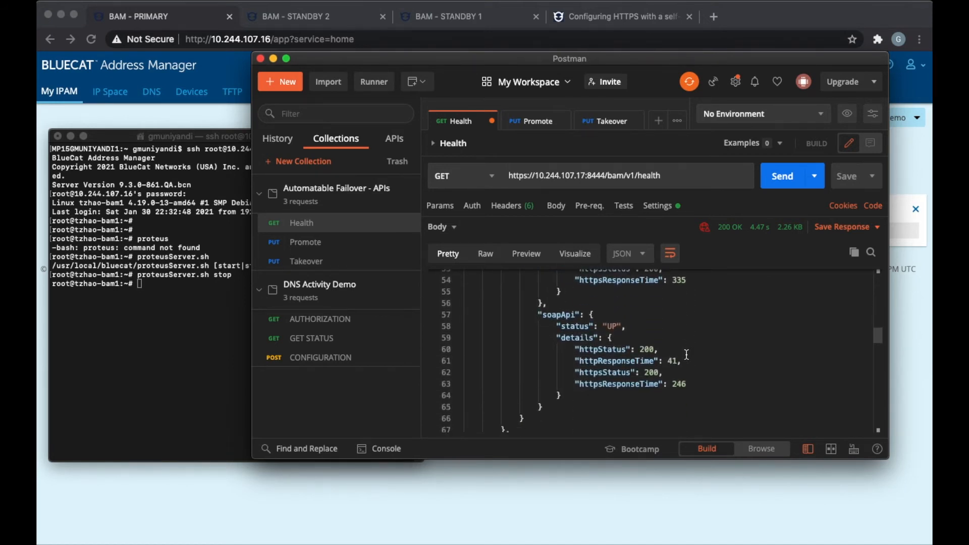
{"action": "scroll", "coordinate": [686, 354], "scroll_direction": "down", "scroll_amount": 3}
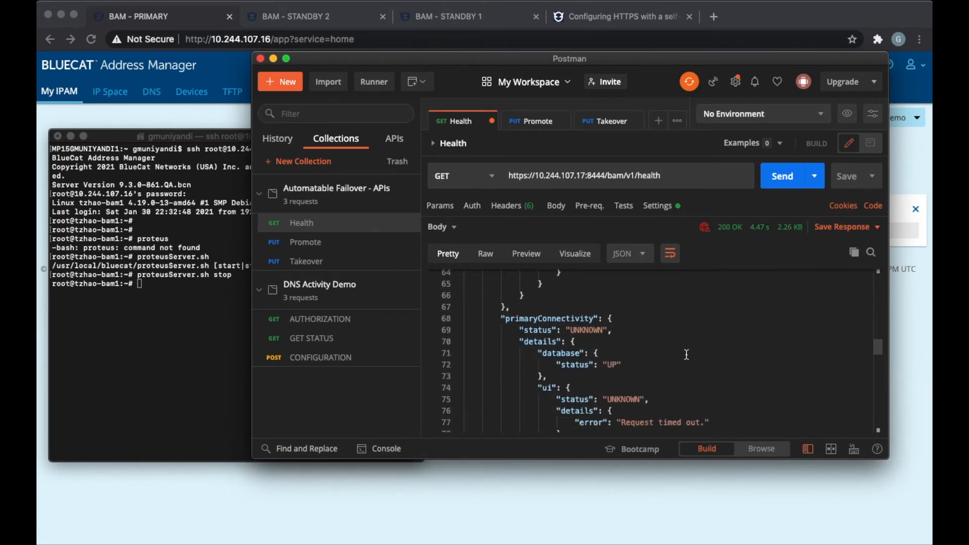
{"action": "scroll", "coordinate": [686, 355], "scroll_direction": "down", "scroll_amount": 1}
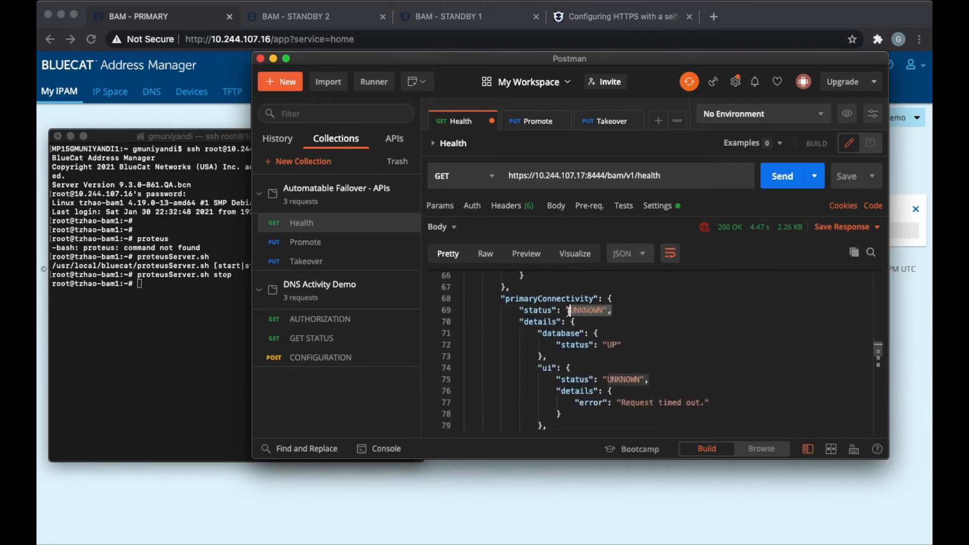
{"action": "left_click", "coordinate": [705, 331]}
{"action": "scroll", "coordinate": [713, 354], "scroll_direction": "down", "scroll_amount": 2}
{"action": "scroll", "coordinate": [713, 353], "scroll_direction": "down", "scroll_amount": 3}
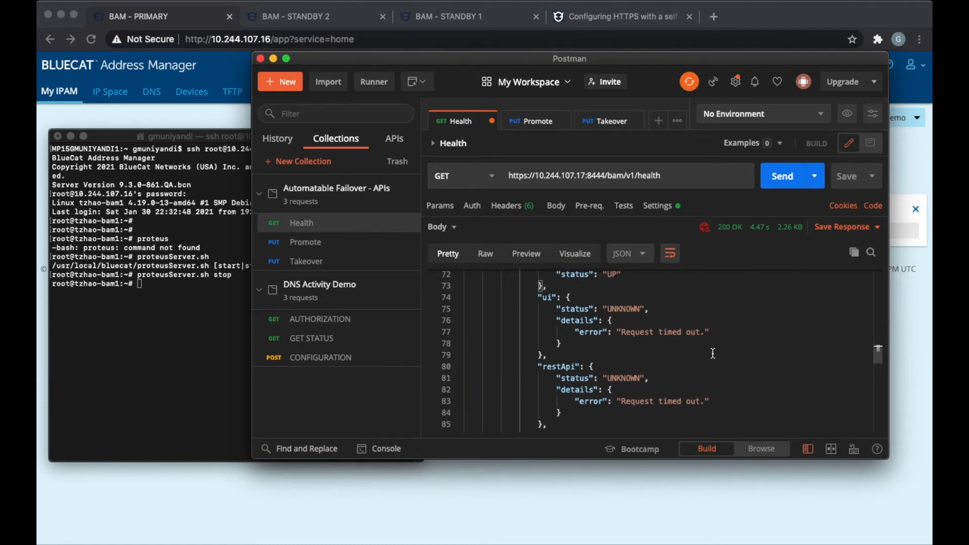
{"action": "scroll", "coordinate": [713, 353], "scroll_direction": "down", "scroll_amount": 8}
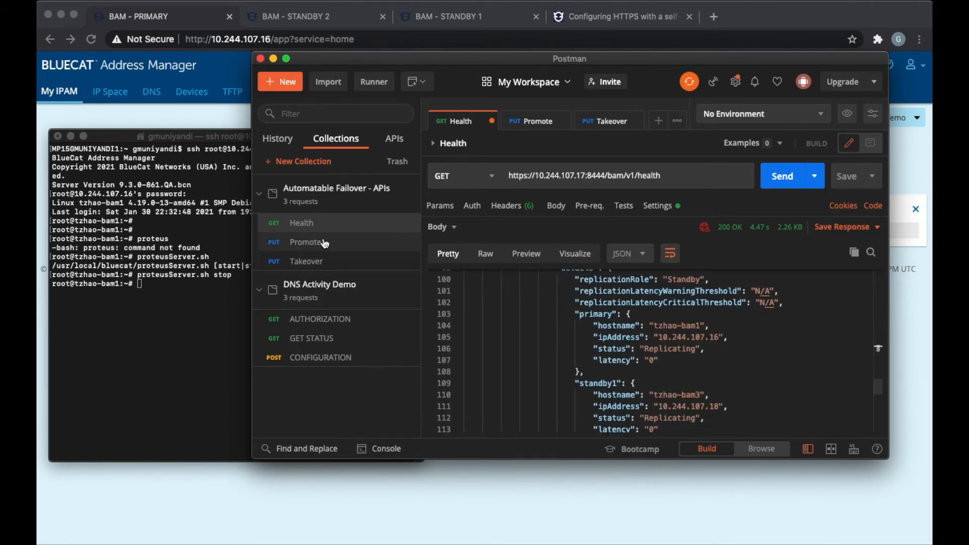
- Open the Promote request, change its address to 10.244.107.17 and send it to promote that standby server
{"action": "left_click", "coordinate": [306, 244]}
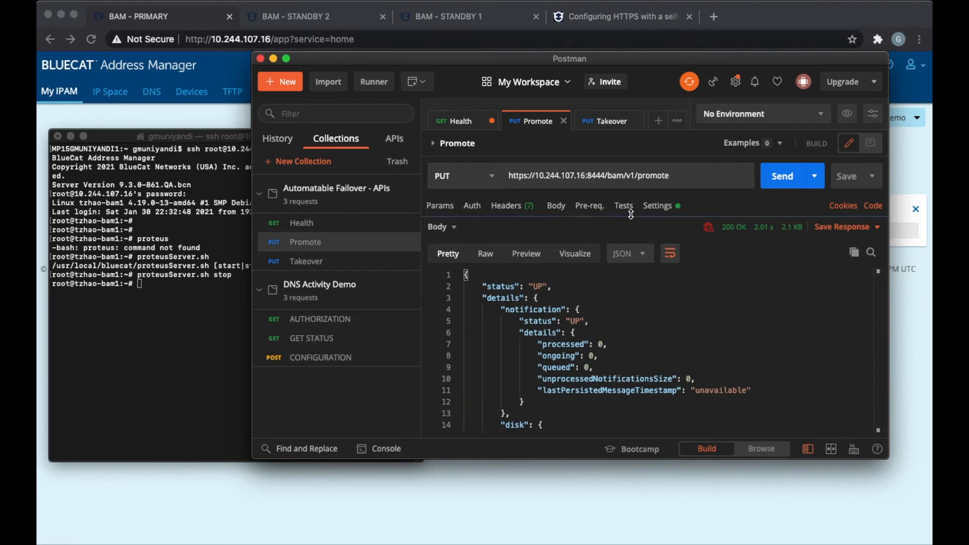
{"action": "left_click", "coordinate": [584, 177]}
{"action": "key", "text": "BackSpace"}
{"action": "type", "text": "7"}
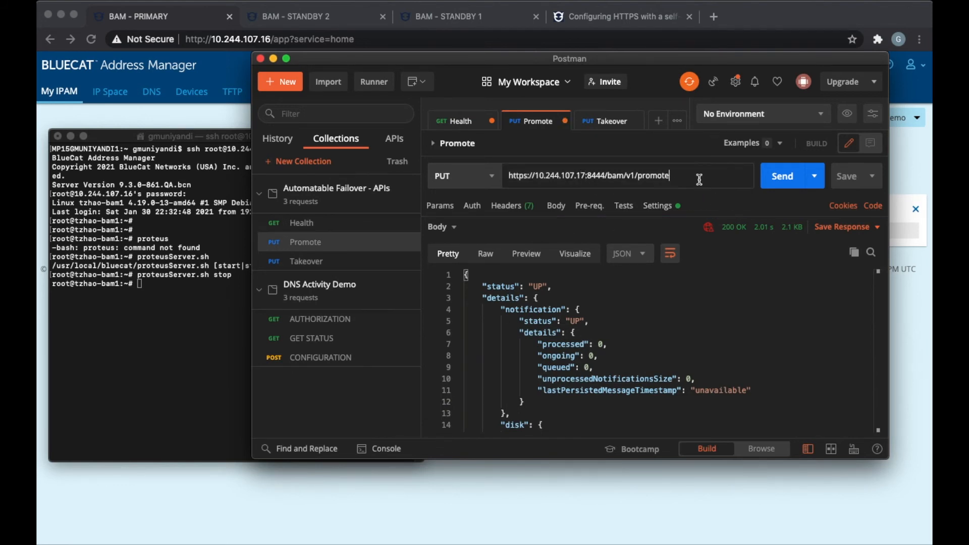
{"action": "left_click", "coordinate": [789, 186]}
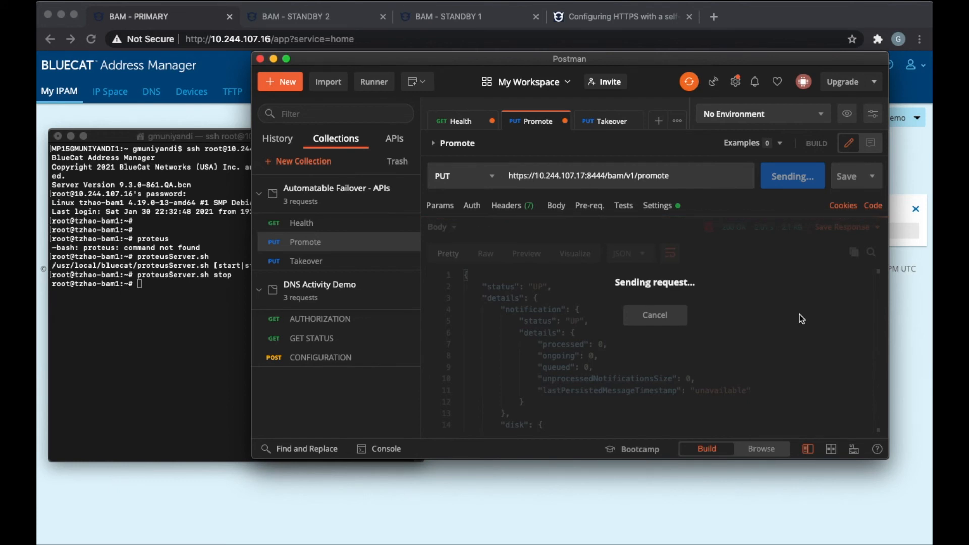
- Change the Health request's address to 10.244.107.18, send it and review the response through to its end
{"action": "left_click", "coordinate": [464, 133]}
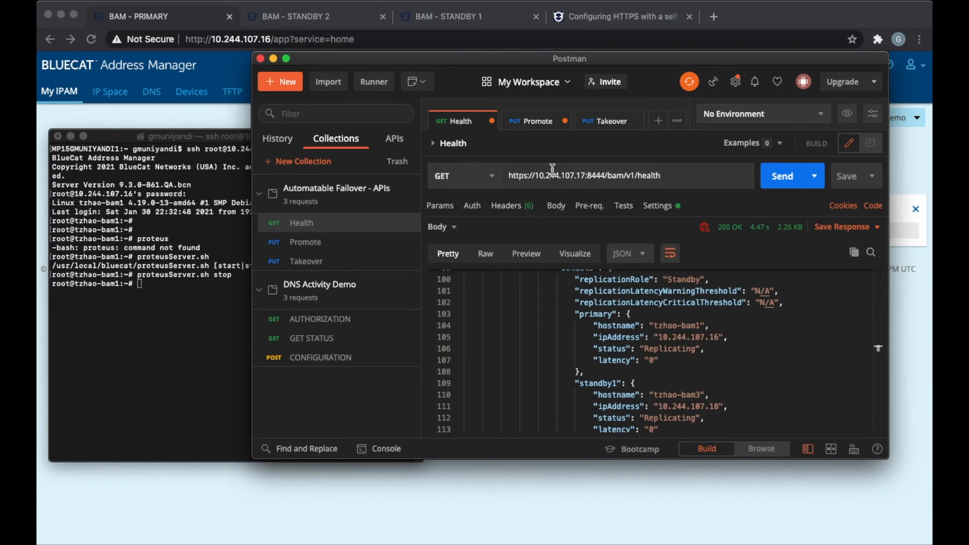
{"action": "left_click", "coordinate": [580, 175]}
{"action": "key", "text": "BackSpace"}
{"action": "type", "text": "8"}
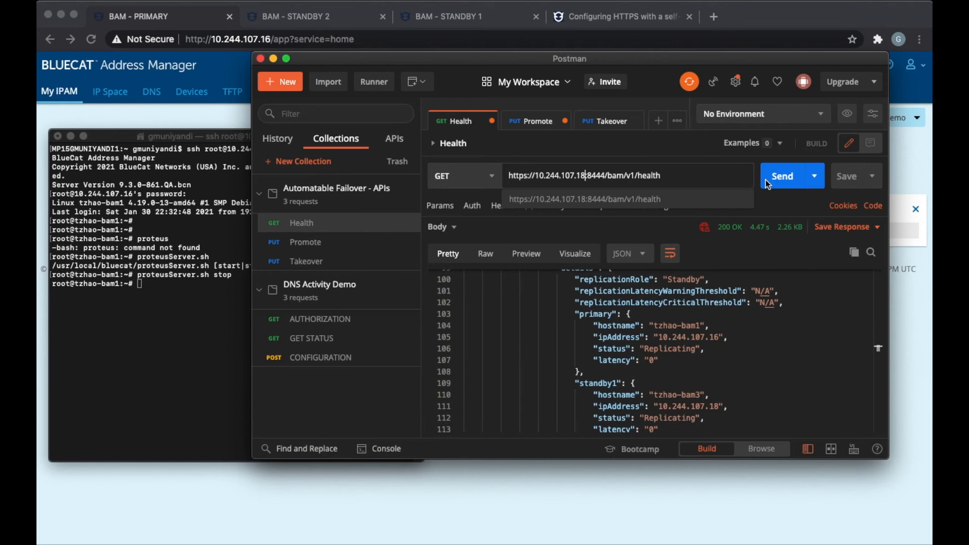
{"action": "left_click", "coordinate": [767, 182]}
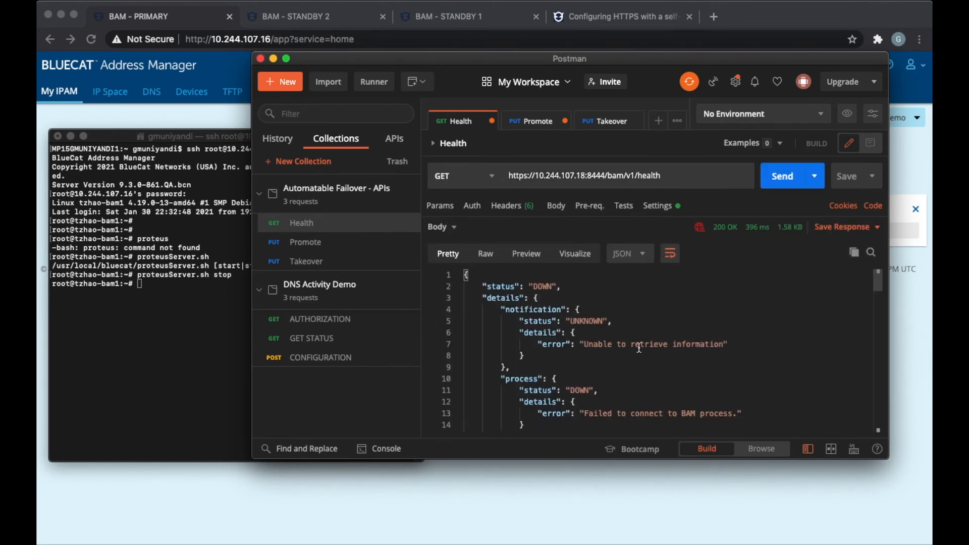
{"action": "scroll", "coordinate": [670, 348], "scroll_direction": "down", "scroll_amount": 3}
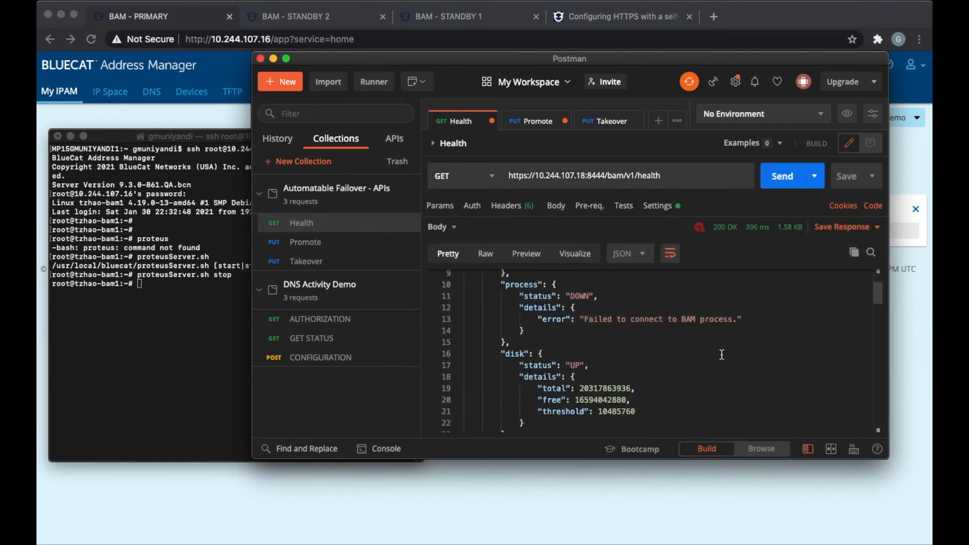
{"action": "scroll", "coordinate": [722, 355], "scroll_direction": "down", "scroll_amount": 8}
{"action": "scroll", "coordinate": [721, 355], "scroll_direction": "down", "scroll_amount": 15}
{"action": "scroll", "coordinate": [721, 355], "scroll_direction": "down", "scroll_amount": 2}
{"action": "scroll", "coordinate": [721, 355], "scroll_direction": "up", "scroll_amount": 2}
{"action": "scroll", "coordinate": [722, 354], "scroll_direction": "down", "scroll_amount": 7}
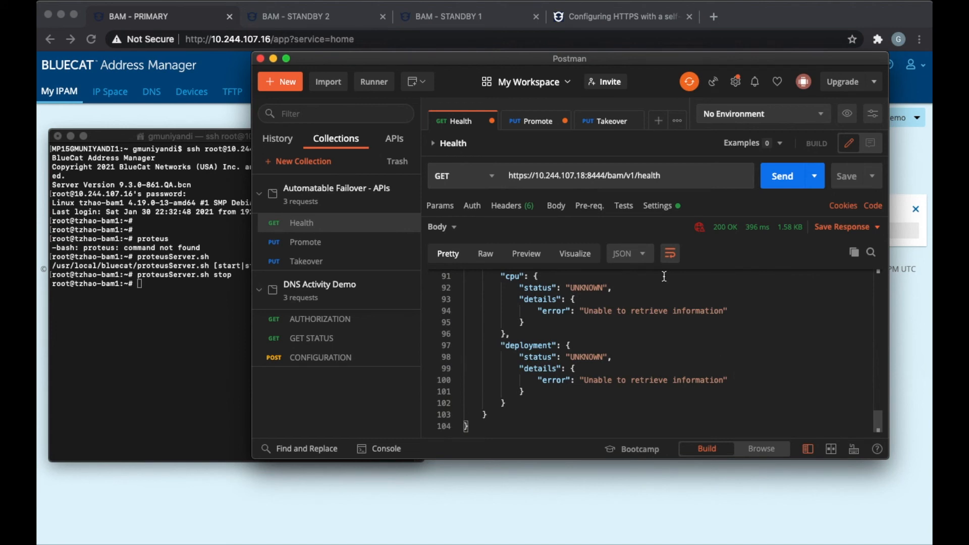
- Check the Promote request's response and resend the Health request to 10.244.107.18, reviewing the process and disk sections
{"action": "left_click", "coordinate": [538, 127]}
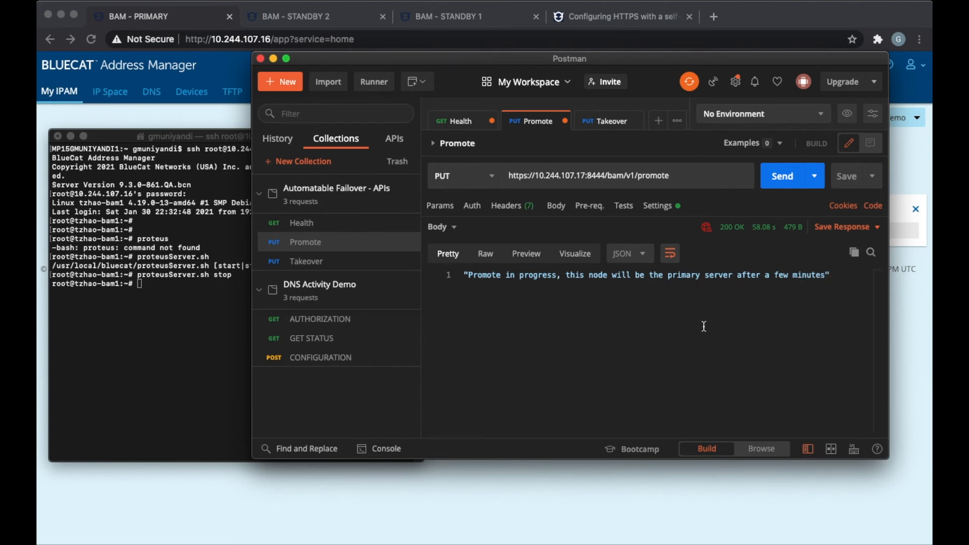
{"action": "left_click", "coordinate": [302, 223]}
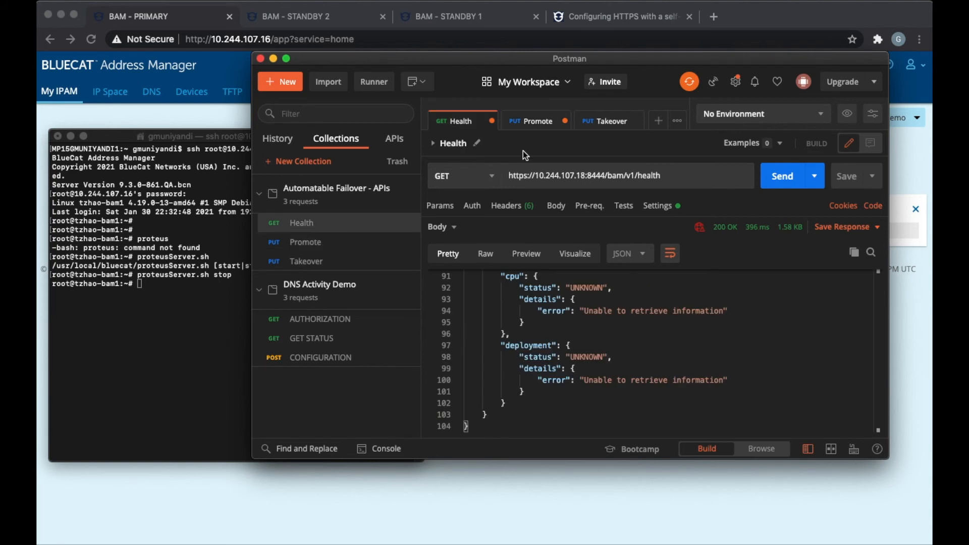
{"action": "left_click", "coordinate": [782, 175]}
{"action": "scroll", "coordinate": [695, 342], "scroll_direction": "down", "scroll_amount": 3}
{"action": "scroll", "coordinate": [695, 342], "scroll_direction": "up", "scroll_amount": 1}
- Resend the Promote request to 10.244.107.17 and highlight the beginning of the returned message
{"action": "left_click", "coordinate": [538, 121]}
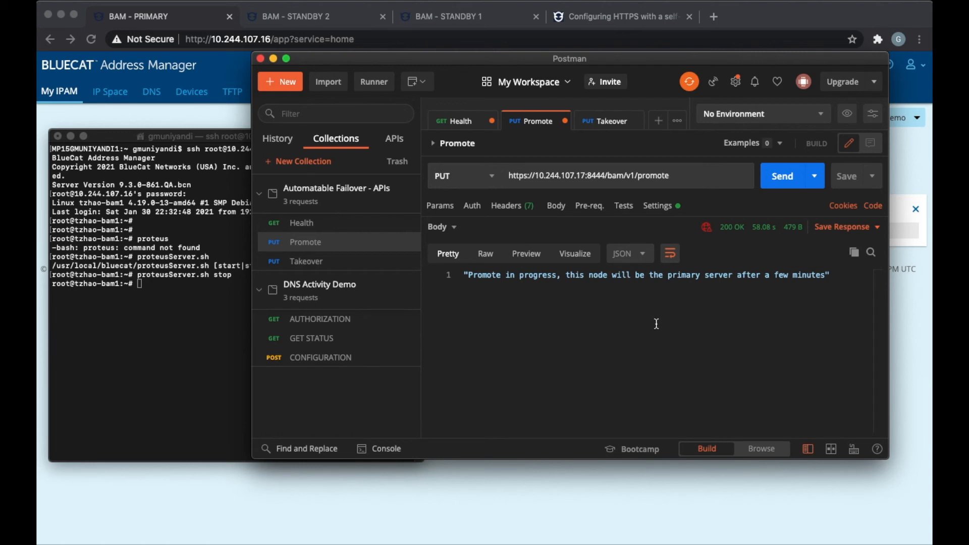
{"action": "left_click", "coordinate": [783, 176]}
{"action": "left_click_drag", "start_coordinate": [468, 275], "coordinate": [571, 278]}
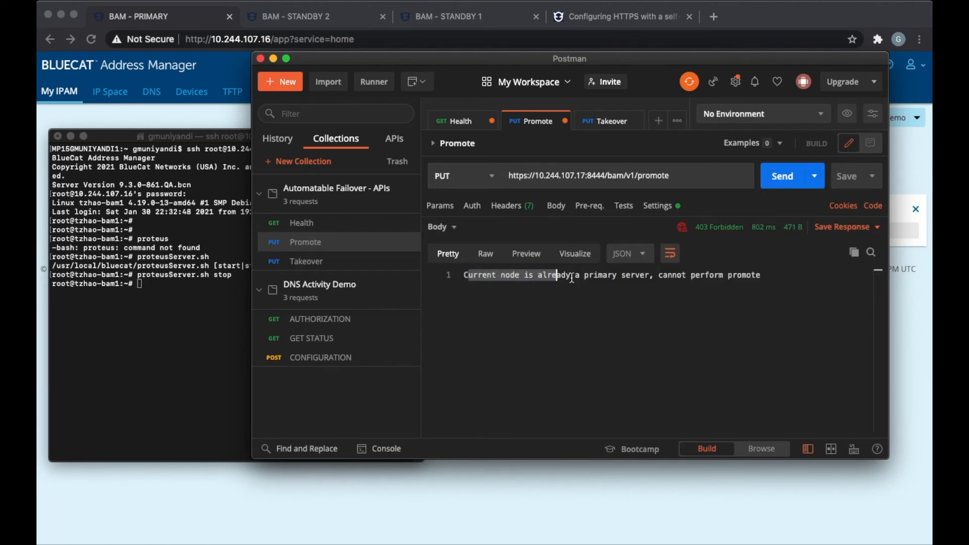
- Change the Health request's address back to 10.244.107.17, send it and view the start of the response
{"action": "left_click", "coordinate": [474, 126]}
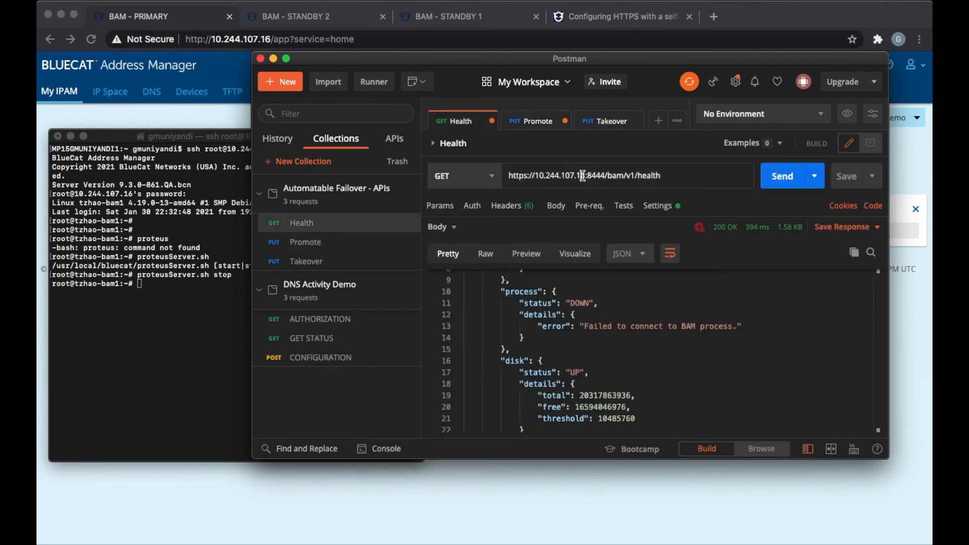
{"action": "type", "text": "7"}
{"action": "left_click", "coordinate": [785, 182]}
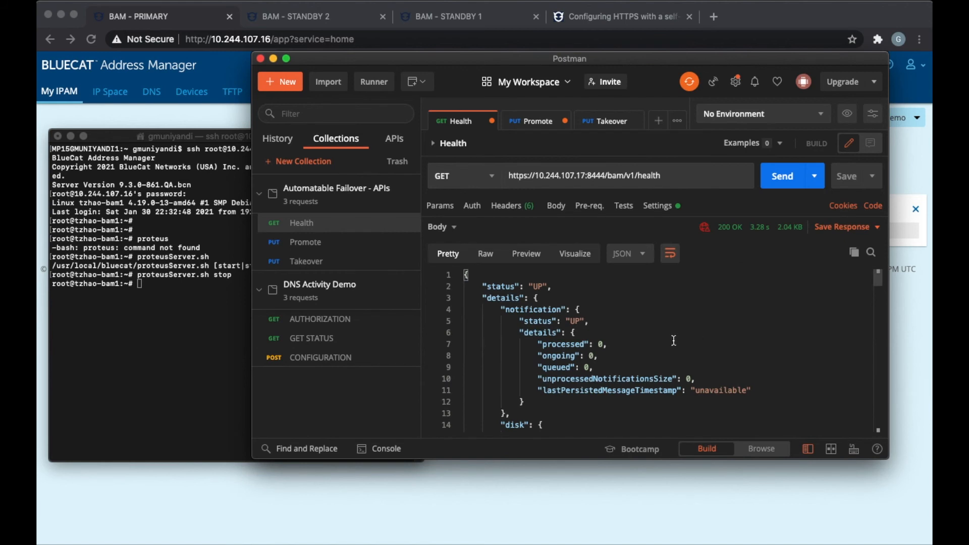
{"action": "scroll", "coordinate": [659, 322], "scroll_direction": "down", "scroll_amount": 1}
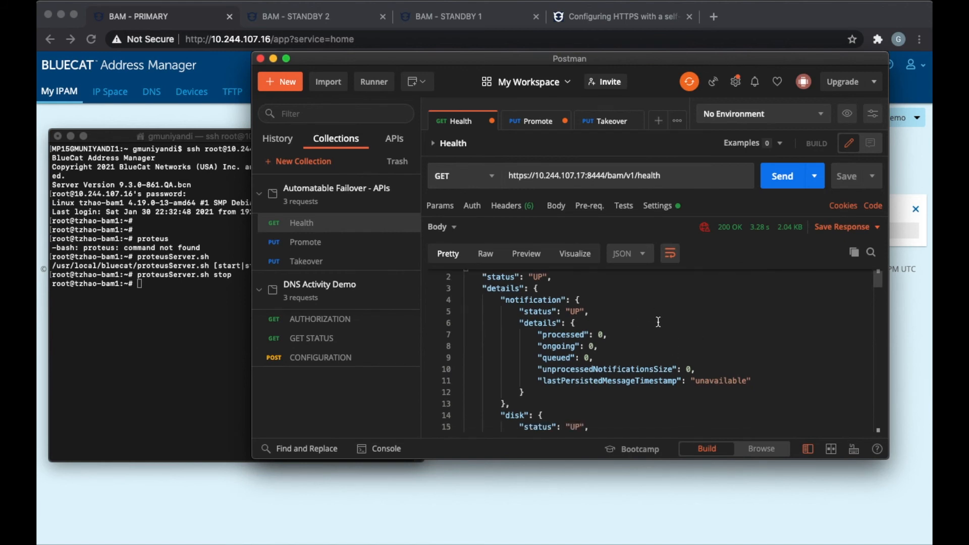
- Read the Health response from 10.244.107.17 down to the replication metrics and highlight the replicationRole value
{"action": "scroll", "coordinate": [644, 321], "scroll_direction": "down", "scroll_amount": 10}
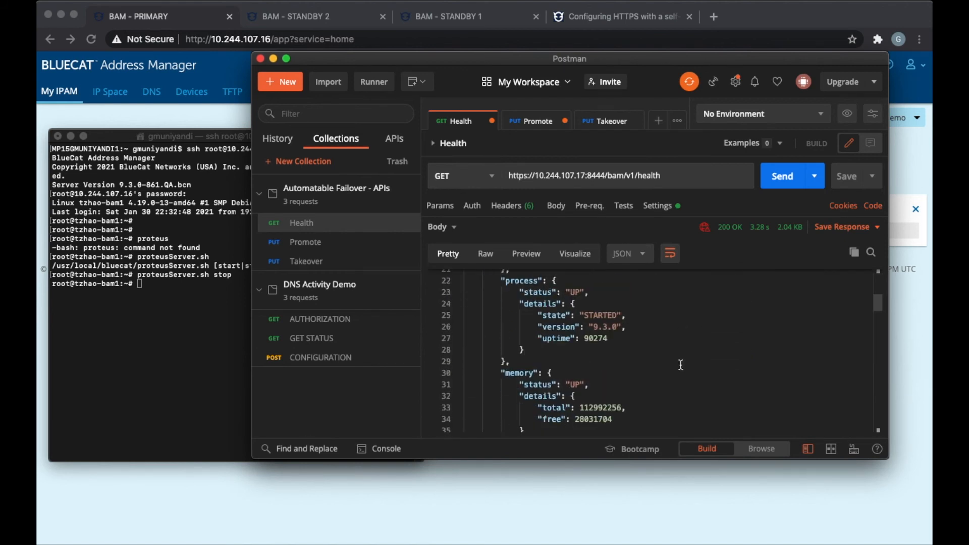
{"action": "scroll", "coordinate": [681, 364], "scroll_direction": "down", "scroll_amount": 8}
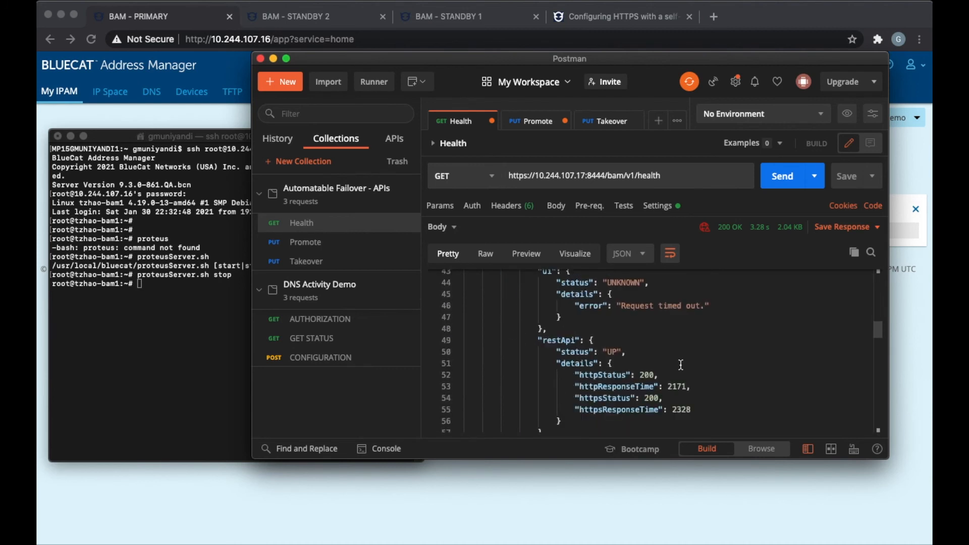
{"action": "scroll", "coordinate": [696, 358], "scroll_direction": "down", "scroll_amount": 15}
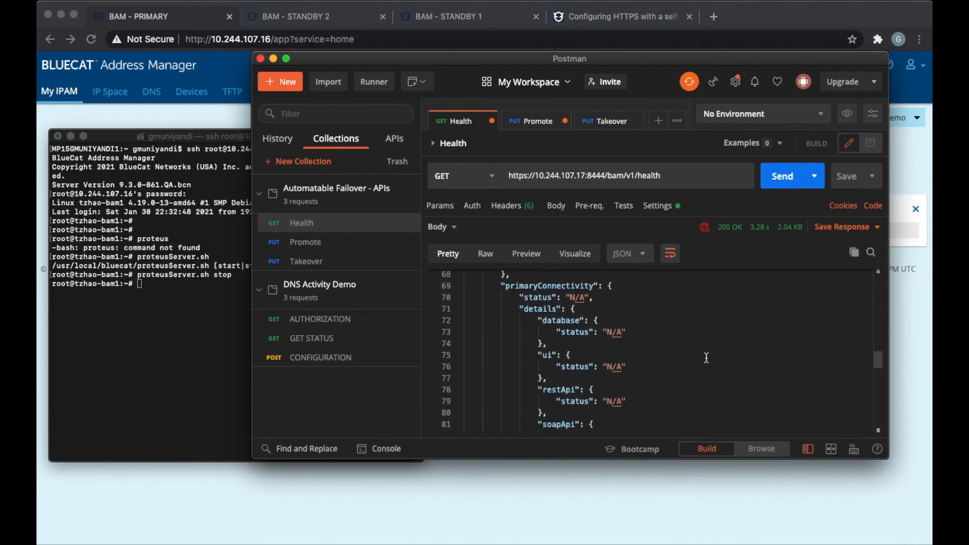
{"action": "scroll", "coordinate": [706, 358], "scroll_direction": "down", "scroll_amount": 3}
{"action": "left_click_drag", "start_coordinate": [665, 362], "coordinate": [708, 361]}
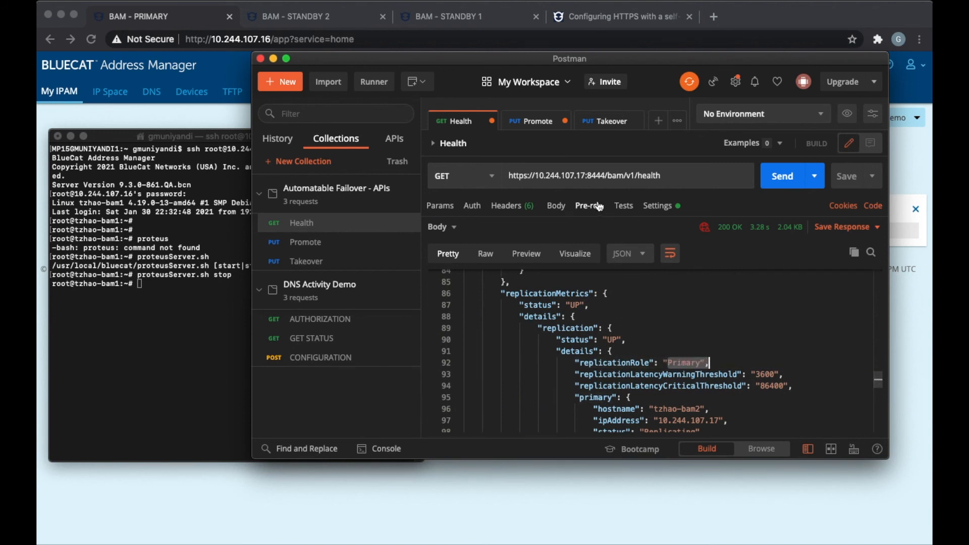
- Examine the primary and standby1 replication entries and the watermark section of the 10.244.107.17 Health response
{"action": "scroll", "coordinate": [709, 363], "scroll_direction": "down", "scroll_amount": 5}
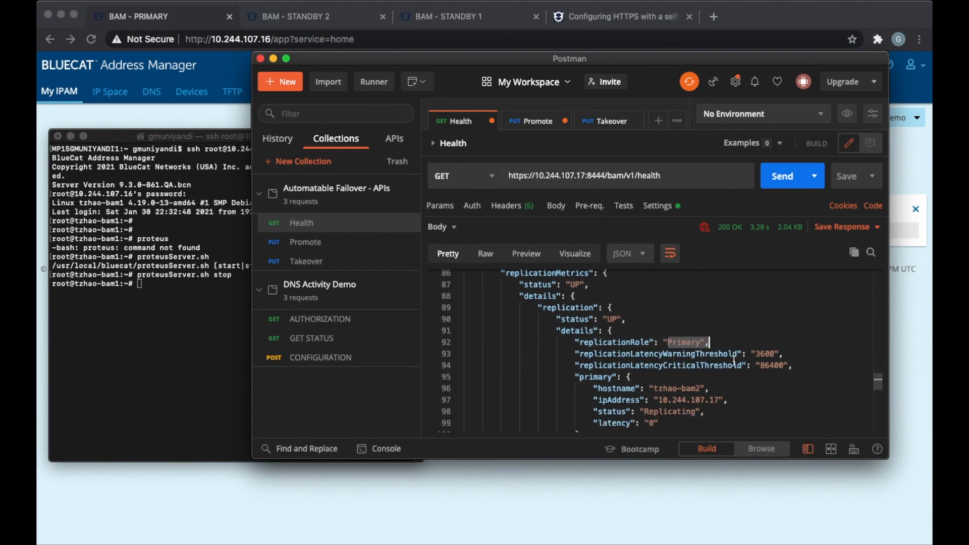
{"action": "scroll", "coordinate": [737, 381], "scroll_direction": "down", "scroll_amount": 1}
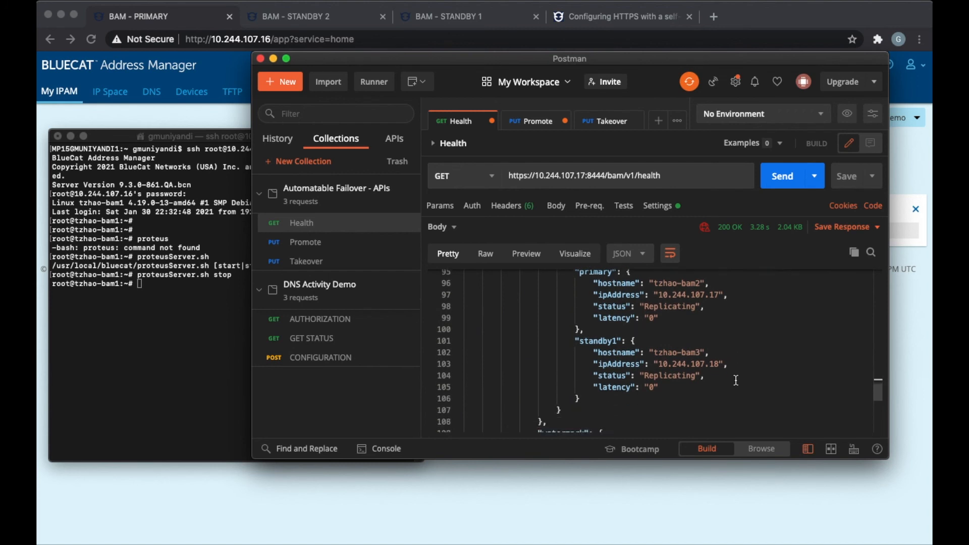
{"action": "scroll", "coordinate": [744, 373], "scroll_direction": "down", "scroll_amount": 6}
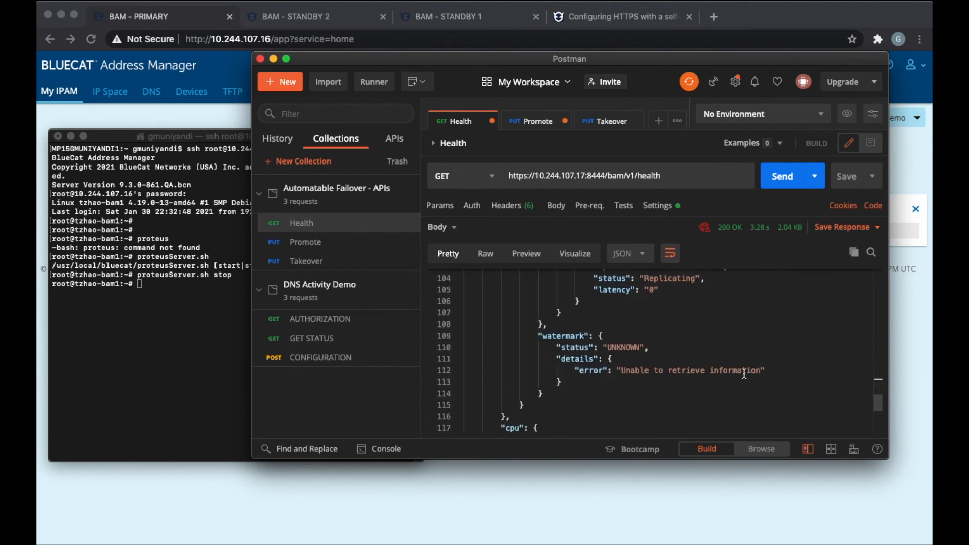
{"action": "scroll", "coordinate": [745, 374], "scroll_direction": "up", "scroll_amount": 5}
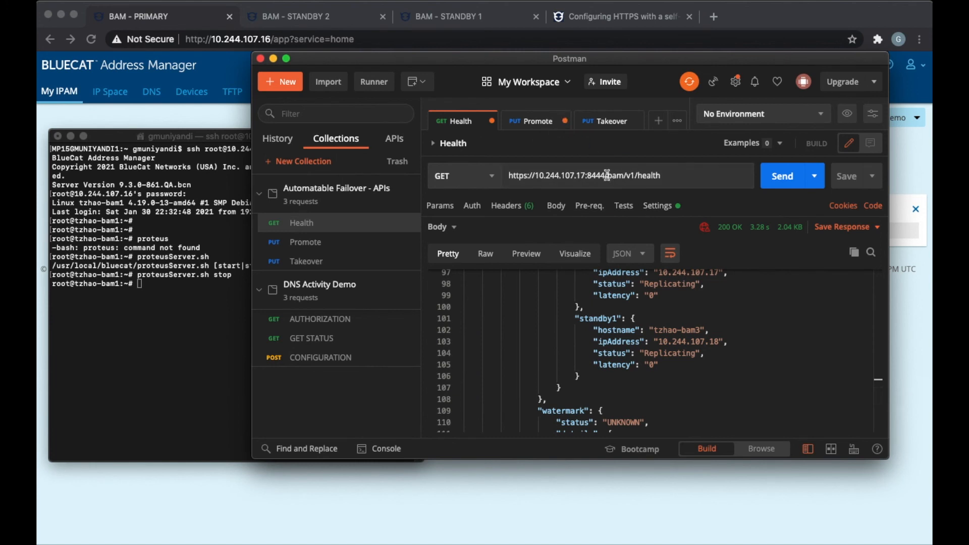
- Change the Health request's address to 10.244.107.18 and send it
{"action": "left_click", "coordinate": [582, 176]}
{"action": "key", "text": "Delete"}
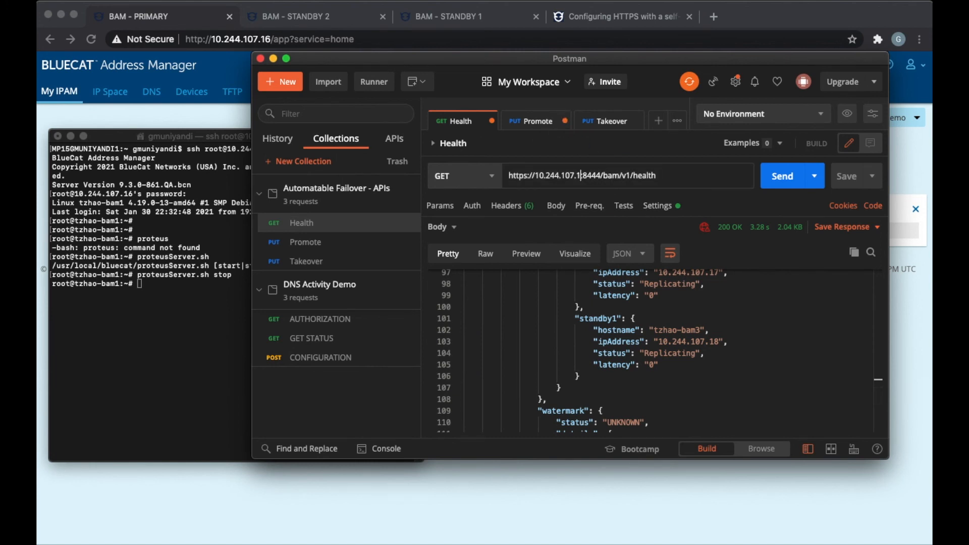
{"action": "type", "text": "8"}
{"action": "left_click", "coordinate": [794, 186]}
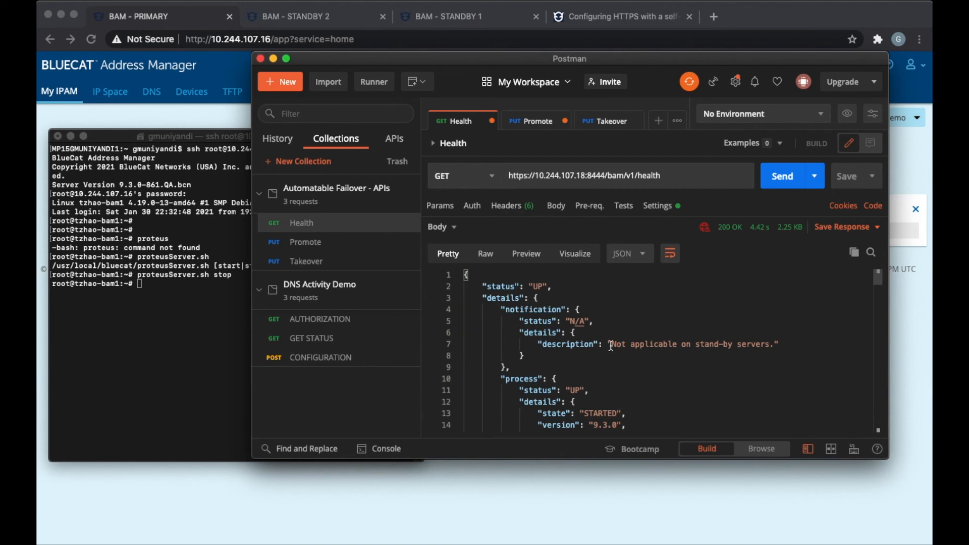
- Read the Health response from 10.244.107.18 from the notification section down to its replication role
{"action": "scroll", "coordinate": [611, 346], "scroll_direction": "down", "scroll_amount": 3}
{"action": "scroll", "coordinate": [642, 350], "scroll_direction": "down", "scroll_amount": 10}
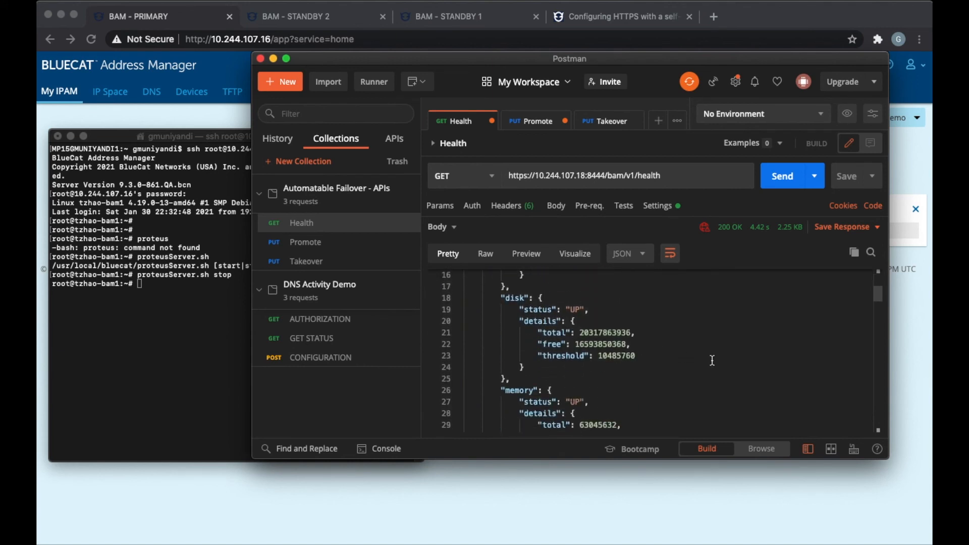
{"action": "scroll", "coordinate": [713, 360], "scroll_direction": "down", "scroll_amount": 6}
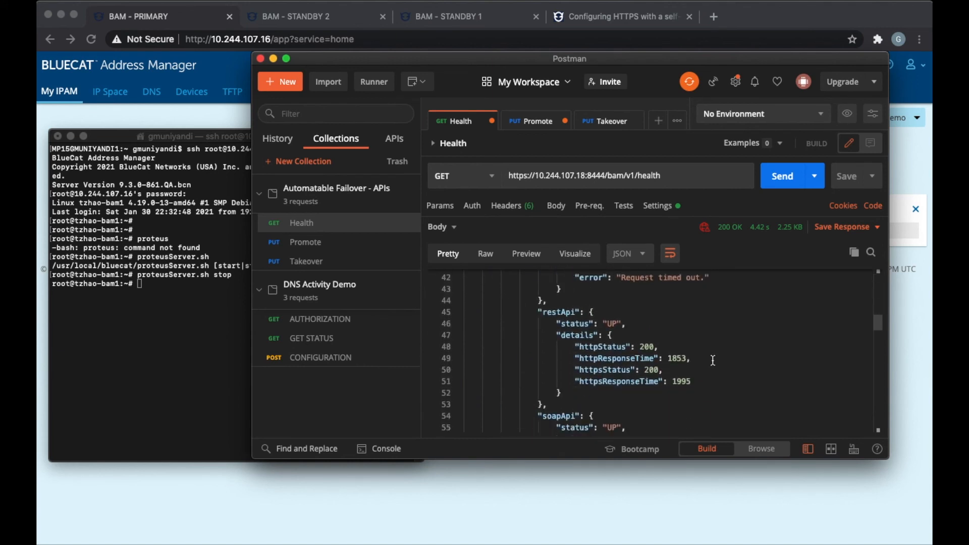
{"action": "scroll", "coordinate": [713, 361], "scroll_direction": "down", "scroll_amount": 8}
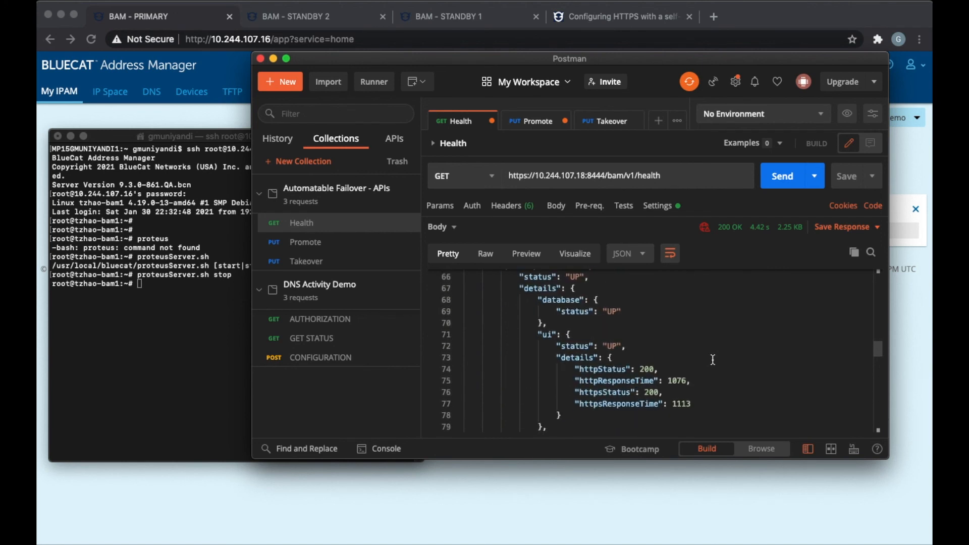
{"action": "scroll", "coordinate": [713, 360], "scroll_direction": "down", "scroll_amount": 8}
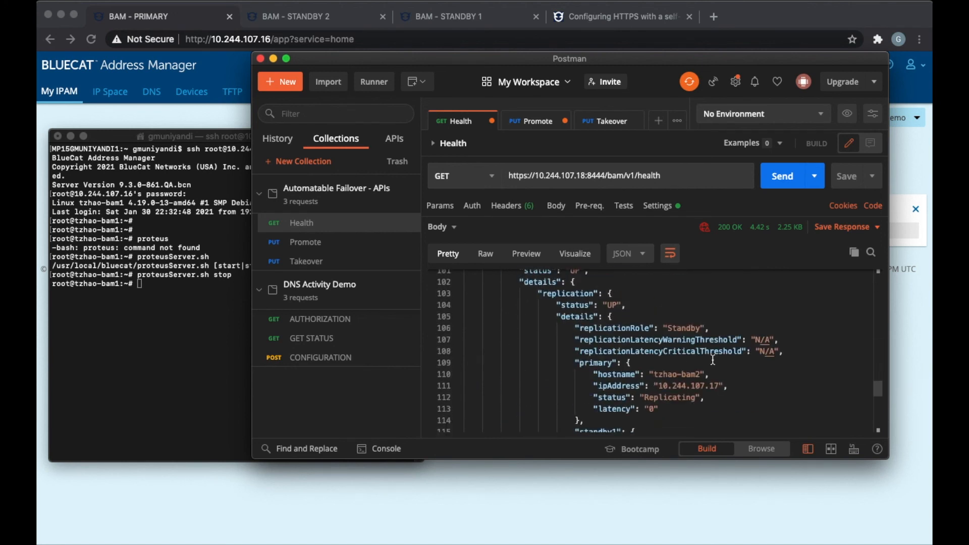
{"action": "scroll", "coordinate": [713, 361], "scroll_direction": "up", "scroll_amount": 1}
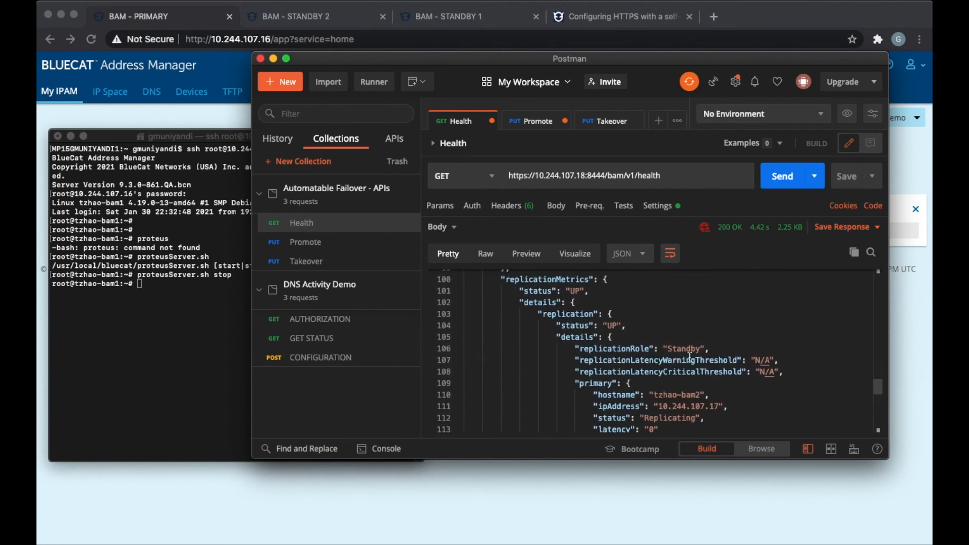
- Compare the primary and standby1 replication entries in the 10.244.107.18 response and highlight the primary's status value
{"action": "scroll", "coordinate": [702, 358], "scroll_direction": "down", "scroll_amount": 2}
{"action": "scroll", "coordinate": [704, 364], "scroll_direction": "down", "scroll_amount": 3}
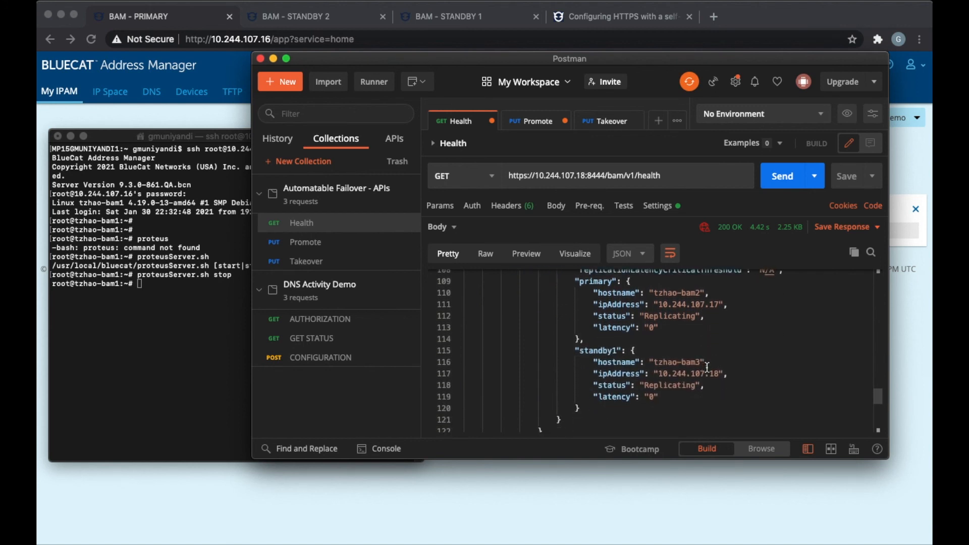
{"action": "scroll", "coordinate": [667, 353], "scroll_direction": "up", "scroll_amount": 1}
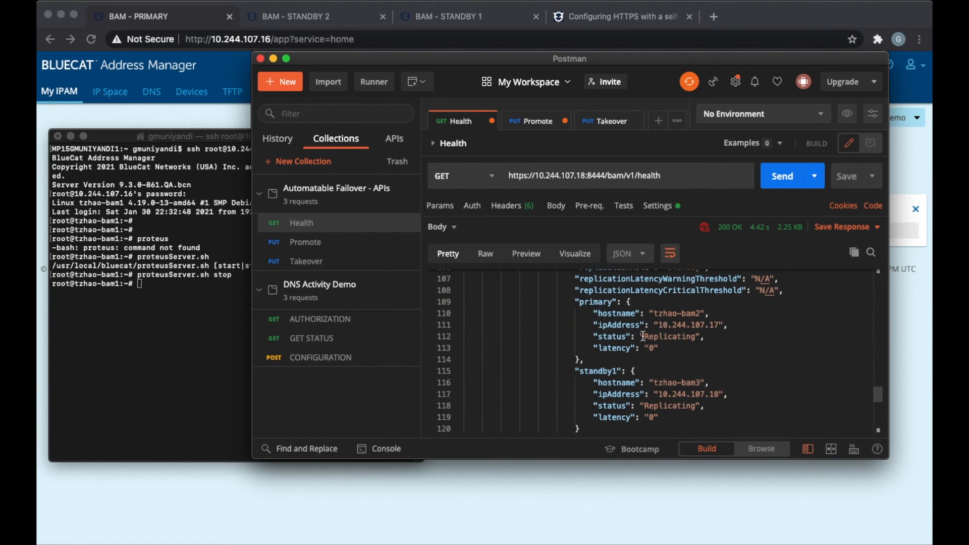
{"action": "left_click_drag", "start_coordinate": [647, 335], "coordinate": [709, 337]}
- Return to the start of the 10.244.107.18 Health response and recheck it through the local connectivity section's API entries
{"action": "scroll", "coordinate": [760, 355], "scroll_direction": "down", "scroll_amount": 5}
{"action": "scroll", "coordinate": [735, 357], "scroll_direction": "up", "scroll_amount": 15}
{"action": "scroll", "coordinate": [721, 356], "scroll_direction": "up", "scroll_amount": 10}
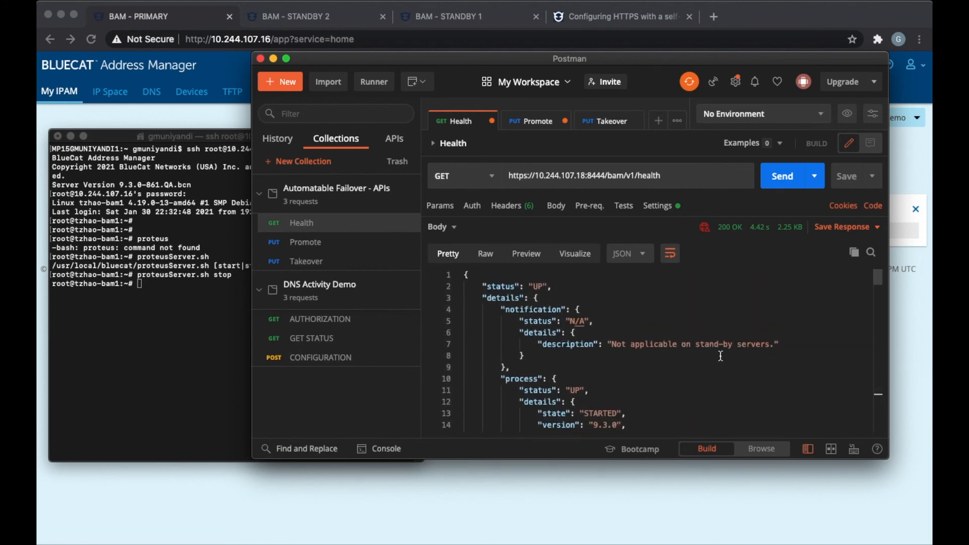
{"action": "scroll", "coordinate": [720, 356], "scroll_direction": "down", "scroll_amount": 9}
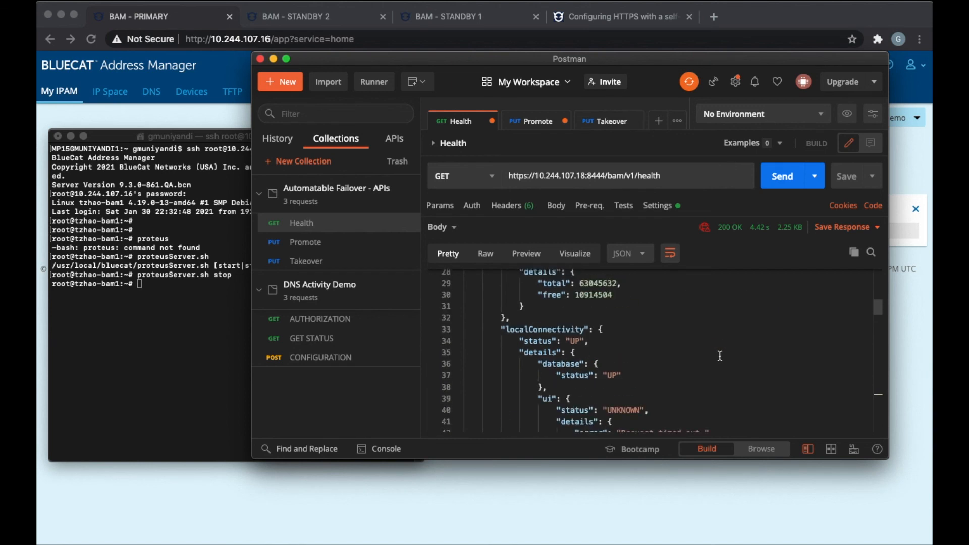
{"action": "scroll", "coordinate": [720, 356], "scroll_direction": "down", "scroll_amount": 4}
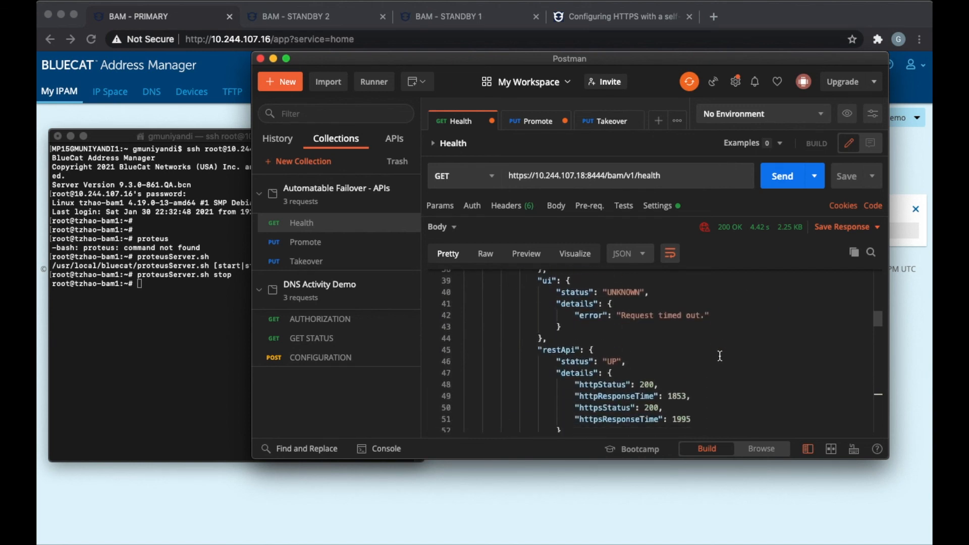
{"action": "scroll", "coordinate": [720, 357], "scroll_direction": "down", "scroll_amount": 2}
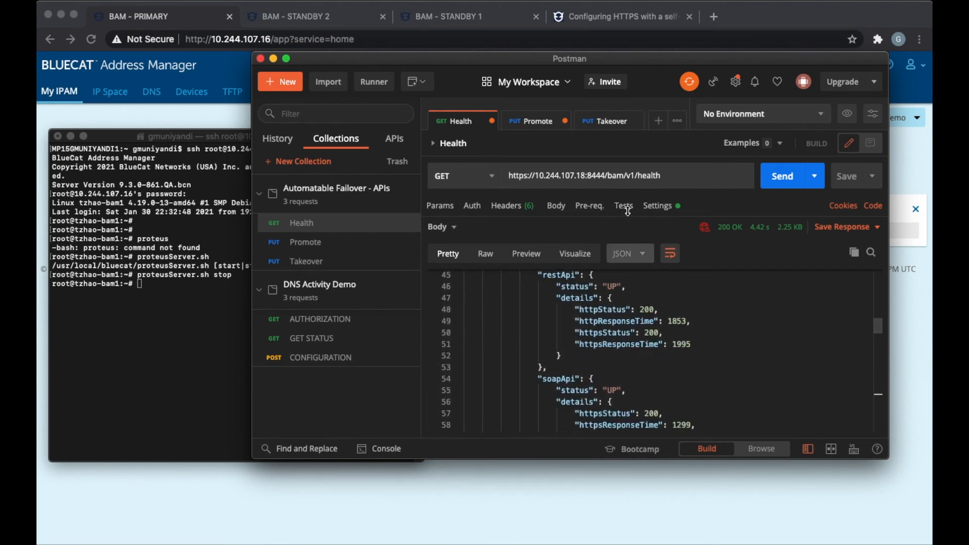
- Open the Takeover request, send it to 10.244.107.17 and highlight its address from the IP through managed-servers/takeover
{"action": "left_click", "coordinate": [606, 121]}
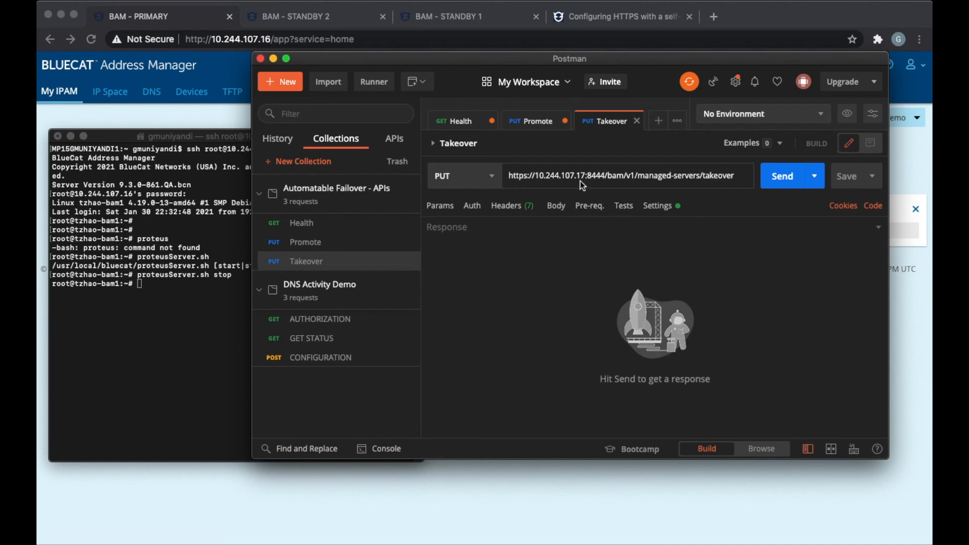
{"action": "left_click_drag", "start_coordinate": [536, 176], "coordinate": [587, 175]}
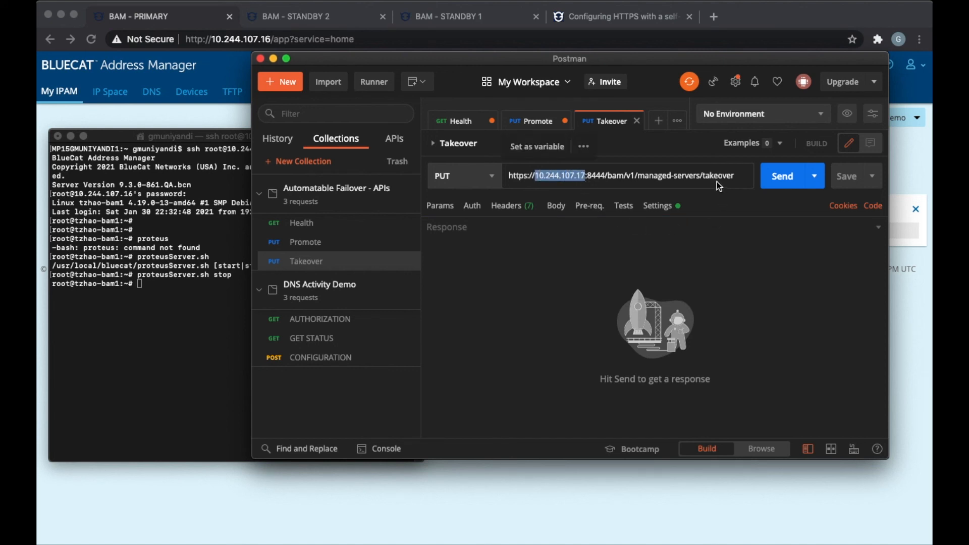
{"action": "left_click", "coordinate": [740, 177]}
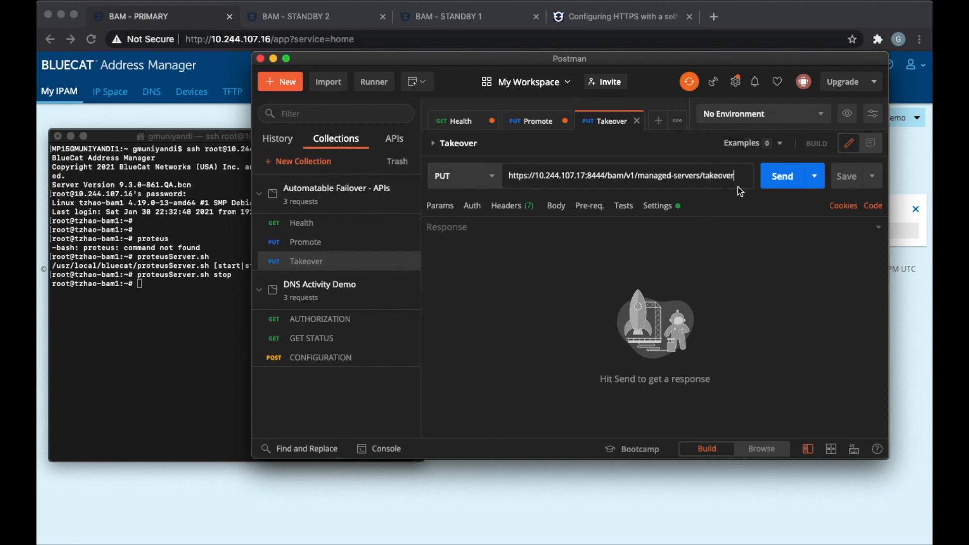
{"action": "left_click", "coordinate": [793, 181]}
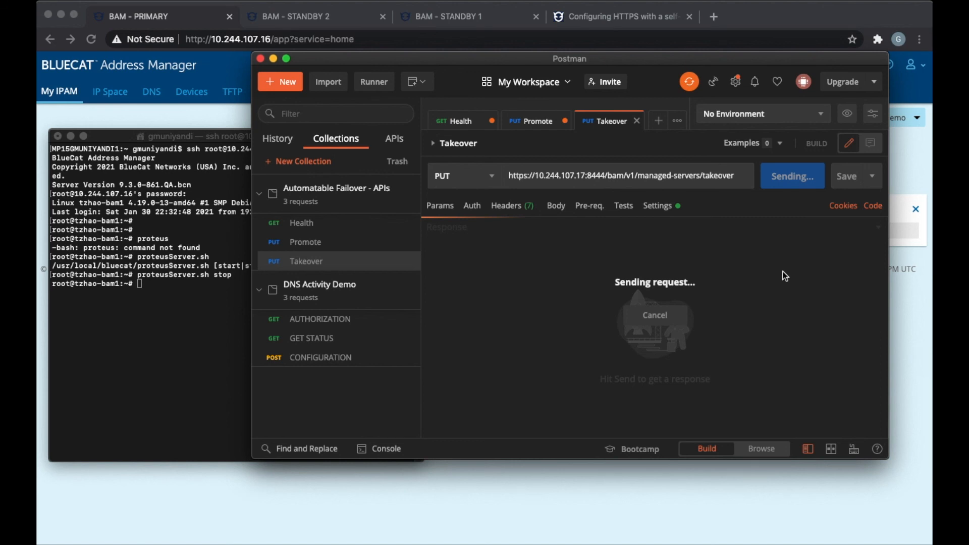
{"action": "left_click_drag", "start_coordinate": [735, 175], "coordinate": [533, 176]}
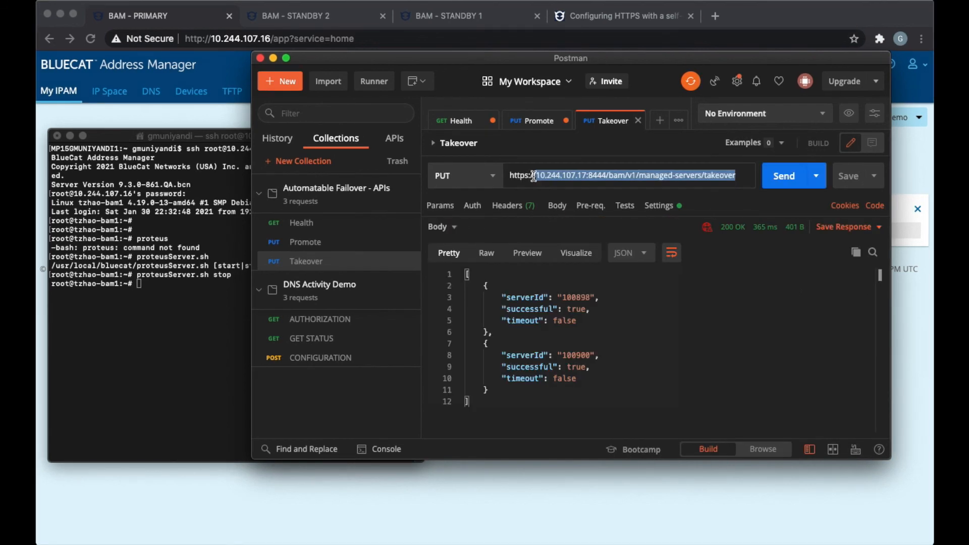